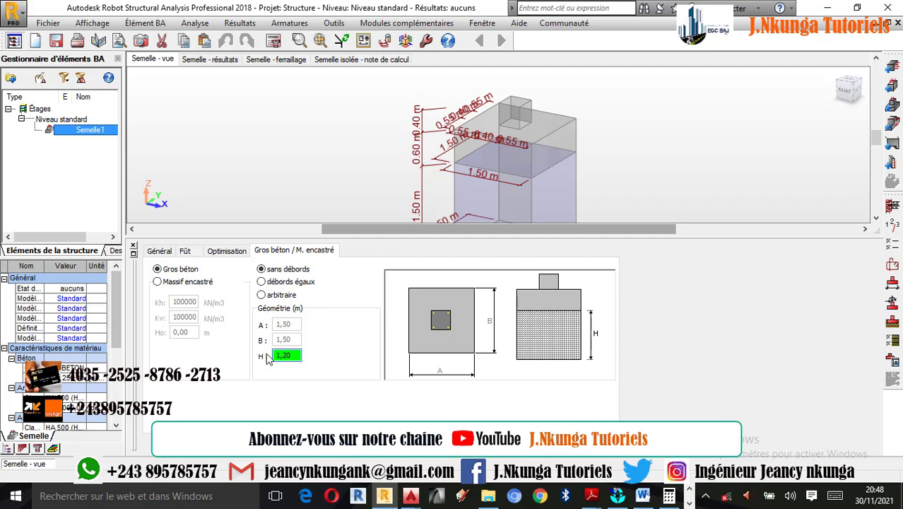
Set the mass concrete height H under the footing to 1.20 m
key(Return)
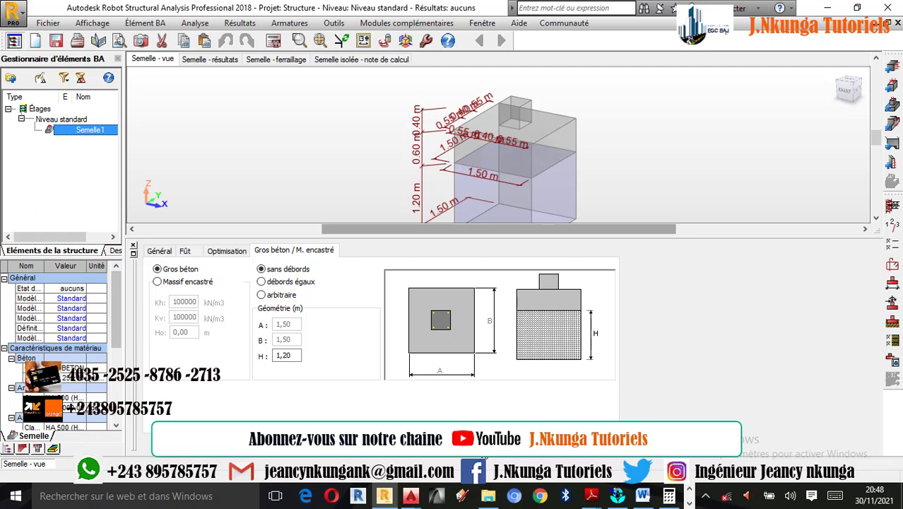
click(261, 281)
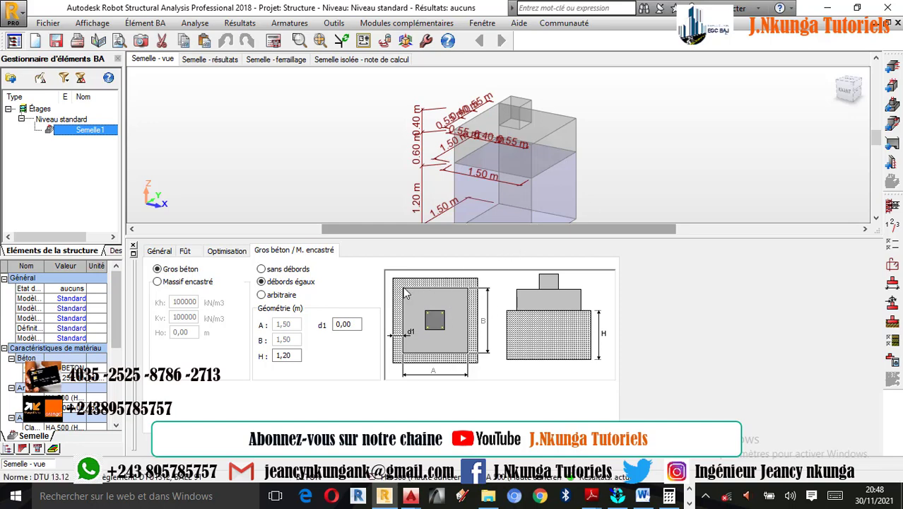
click(270, 272)
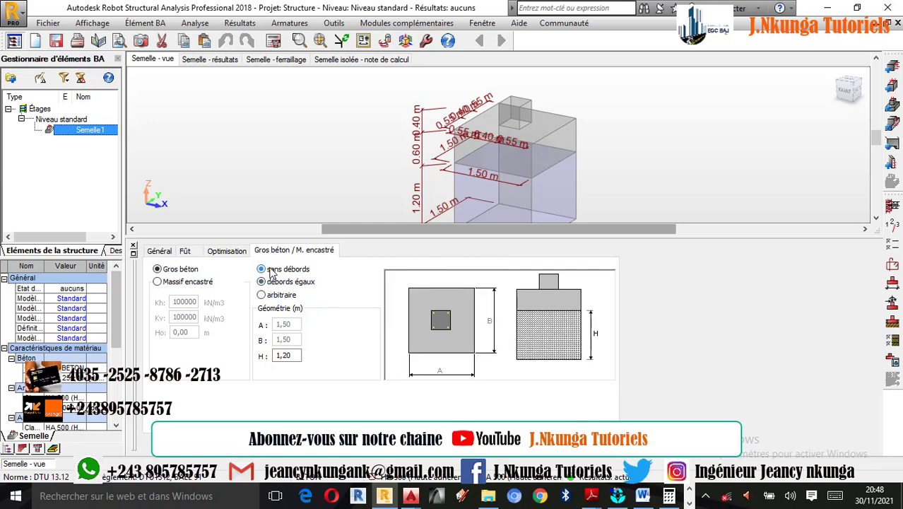
click(194, 283)
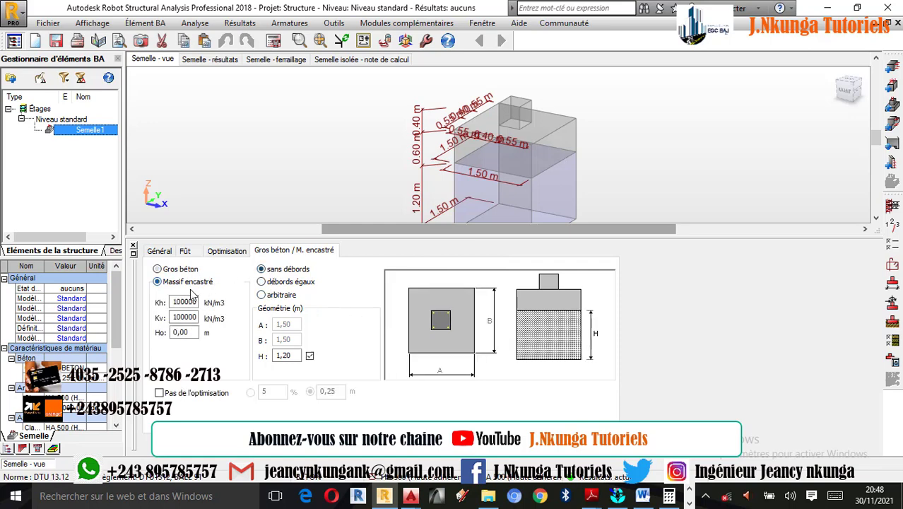
click(166, 272)
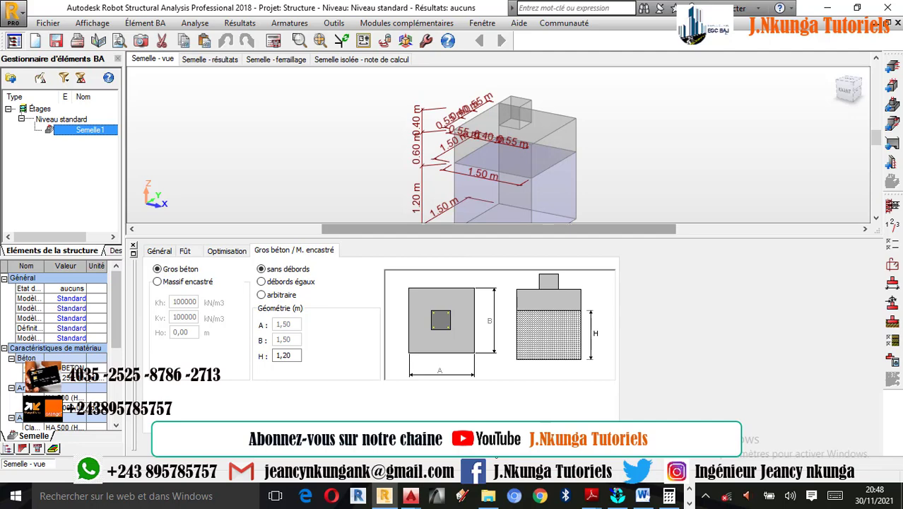
Give the mass concrete equal overhangs (débords égaux) with d1 set to 0.05 m
click(549, 449)
scroll(523, 298, up, 3)
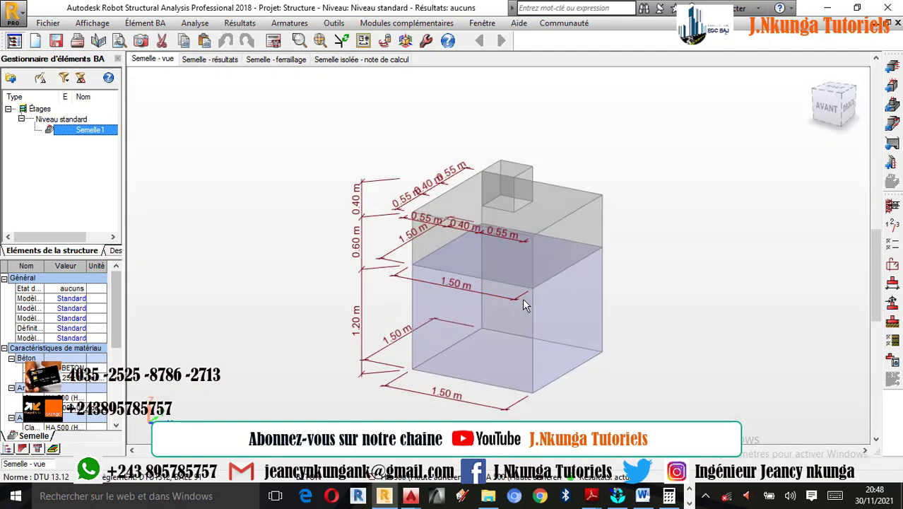
scroll(523, 298, down, 1)
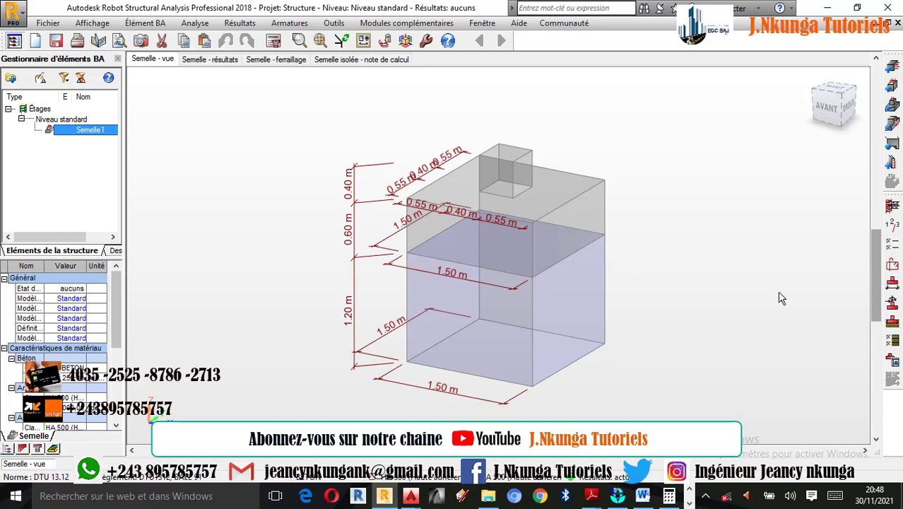
click(893, 287)
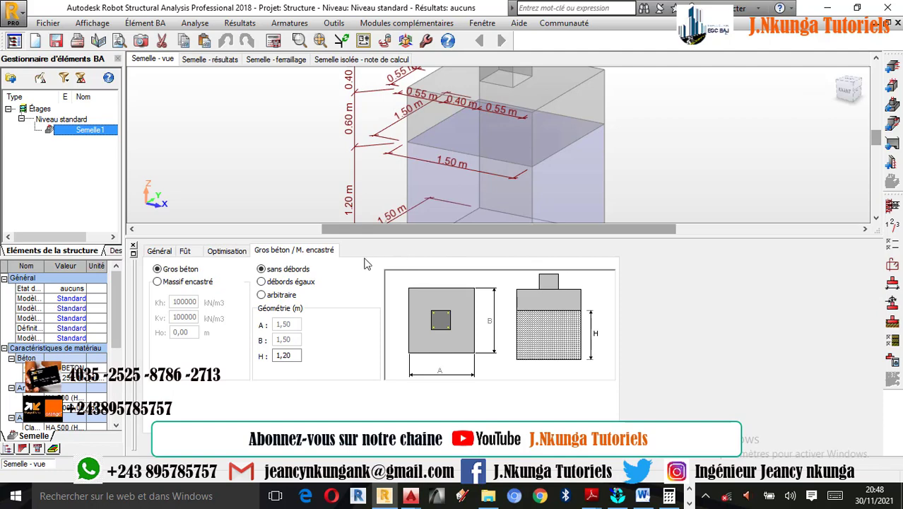
click(281, 282)
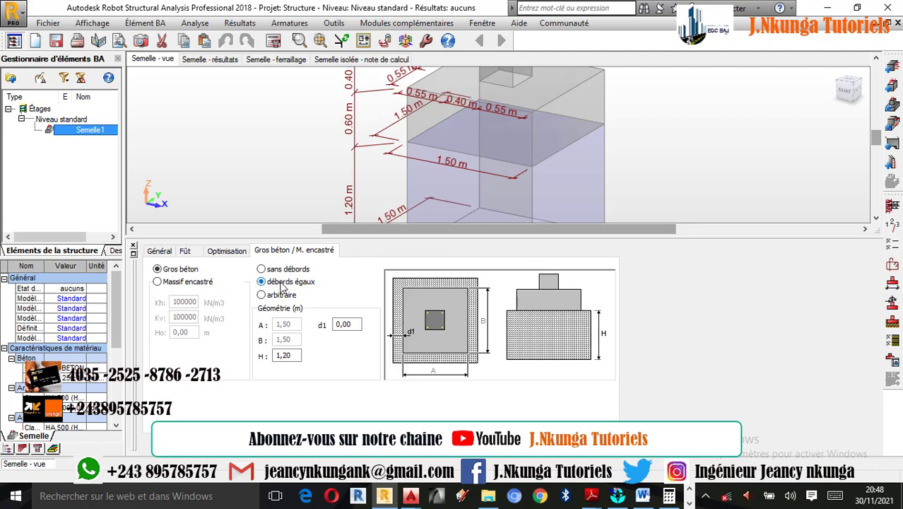
click(358, 323)
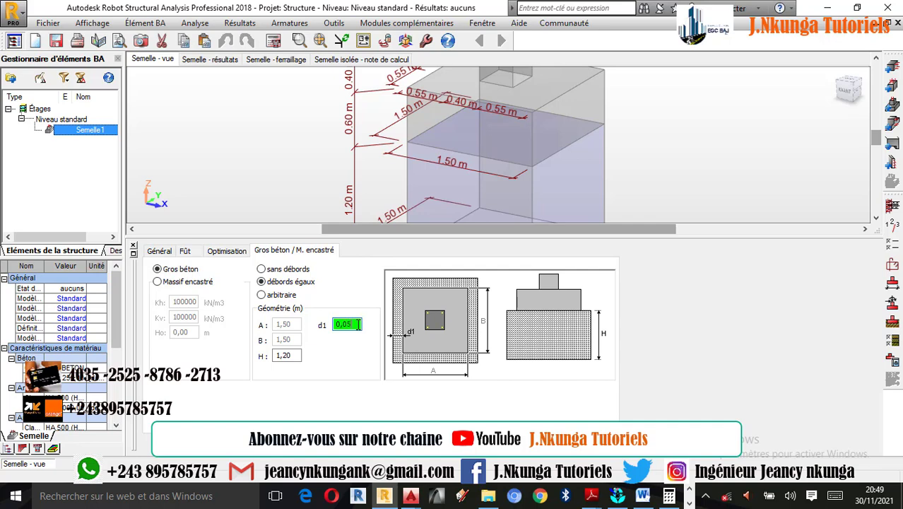
key(Return)
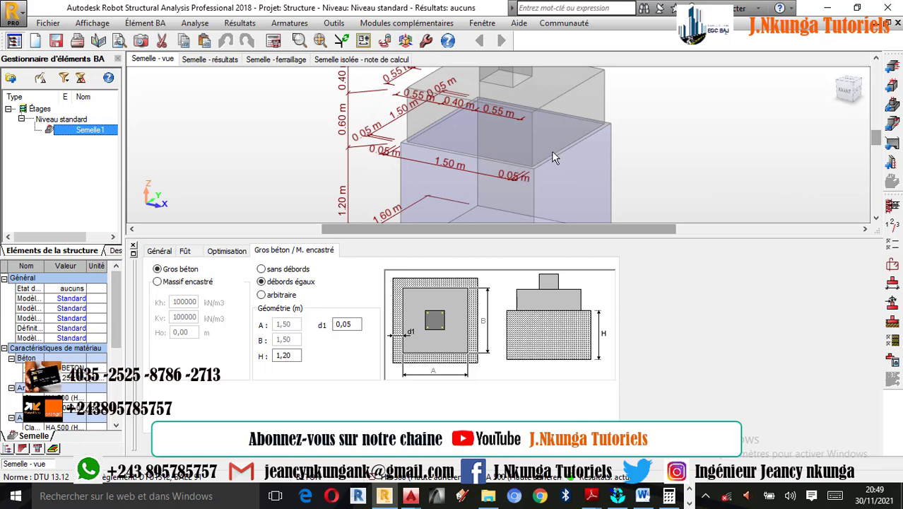
Set the mass concrete overhang d1 to 0.10 m and return to the full footing view
double_click(353, 324)
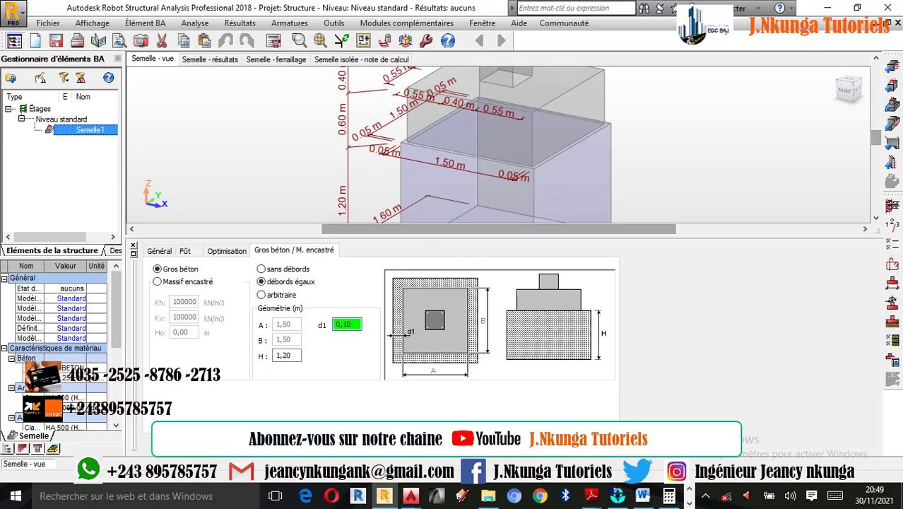
key(Return)
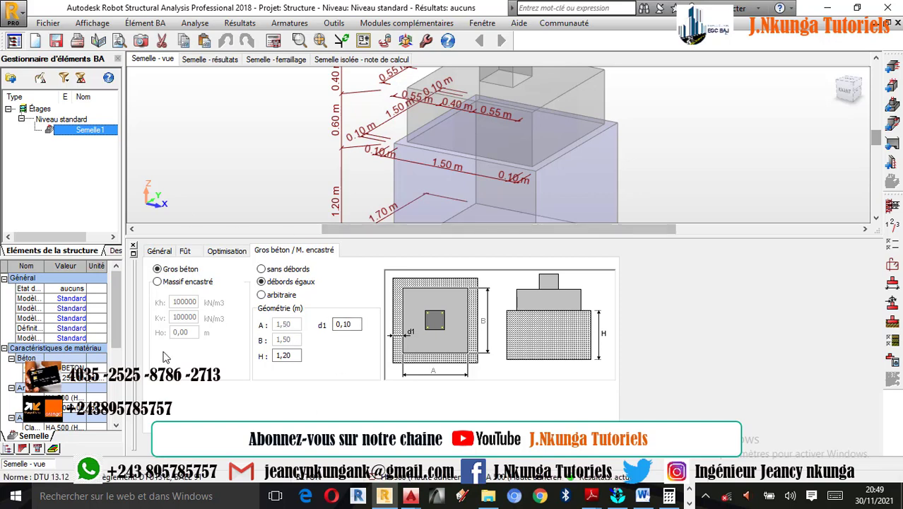
click(532, 446)
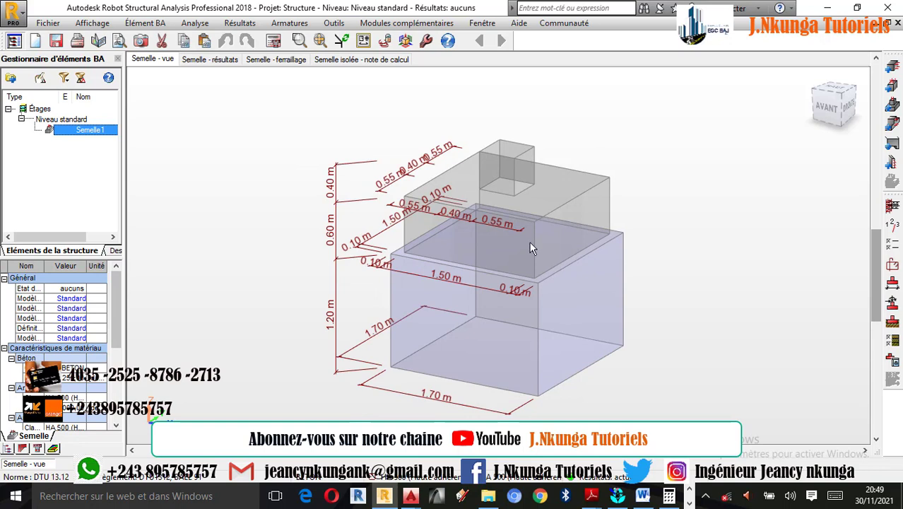
Confirm the storey parameters with the cracking condition (Fissuration) as peu préjudiciable
click(893, 227)
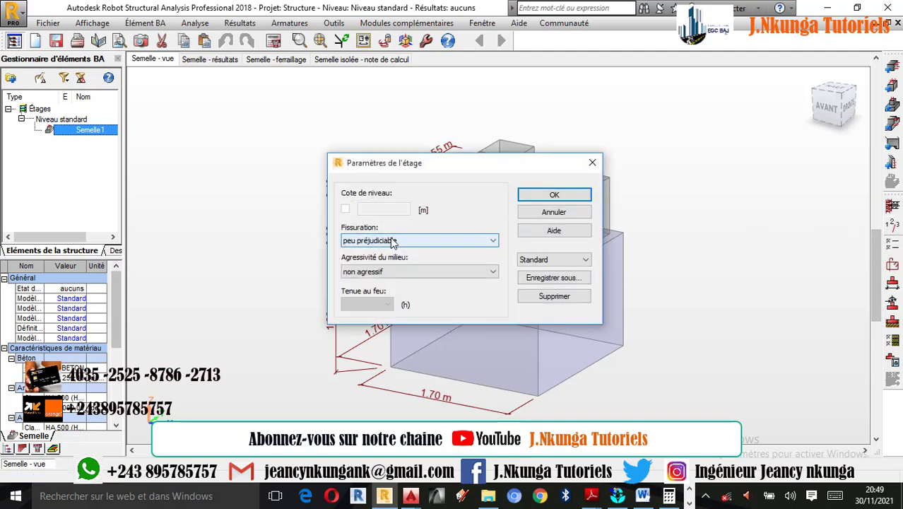
click(414, 241)
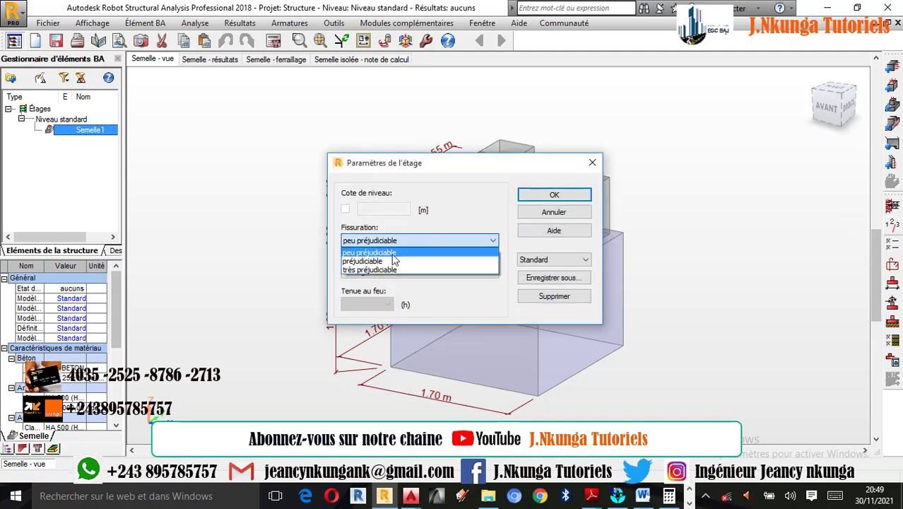
click(388, 253)
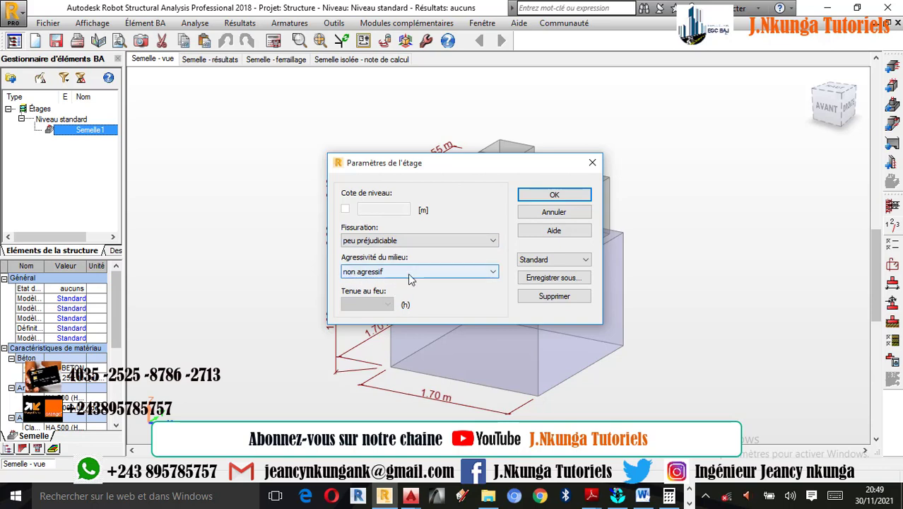
click(554, 196)
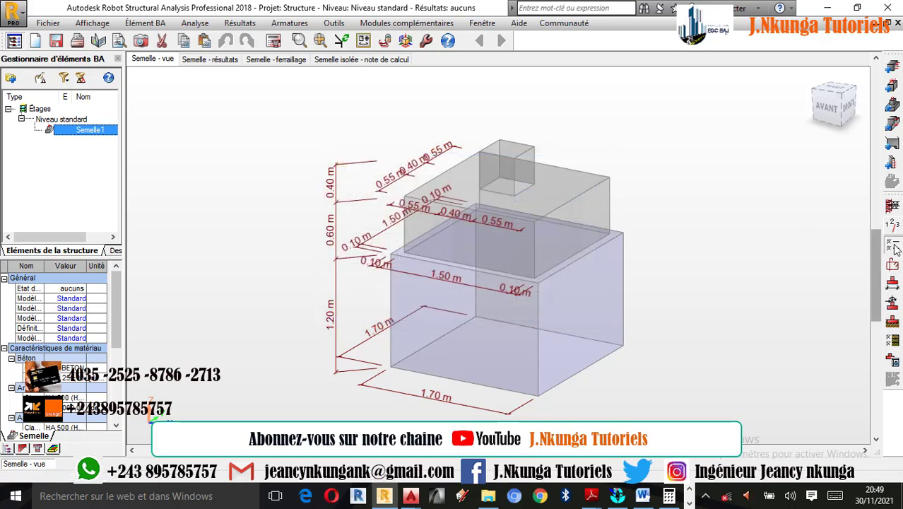
Choose BETON25 as the concrete in the footing's calculation options
click(893, 249)
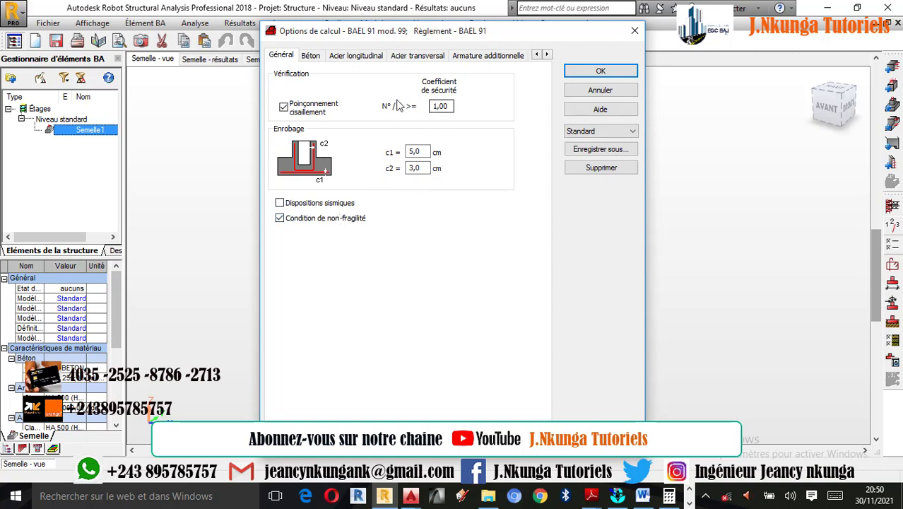
click(311, 56)
click(426, 98)
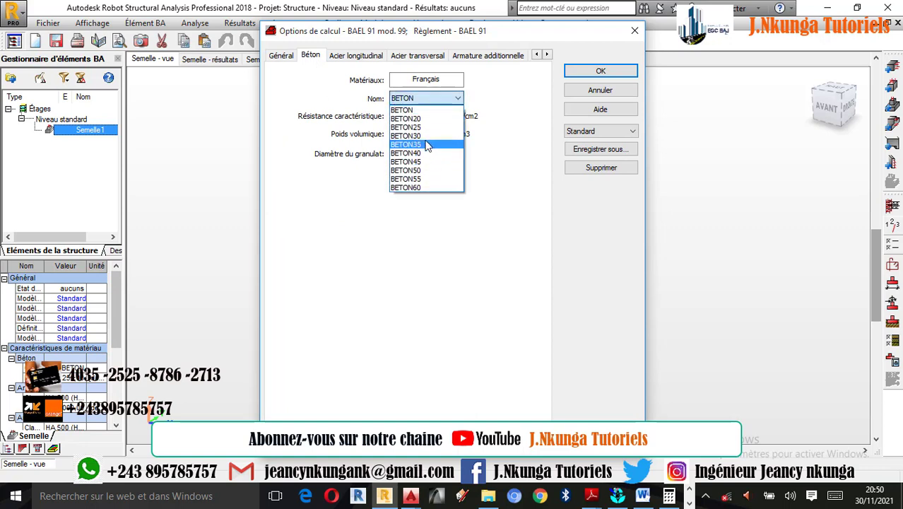
click(417, 127)
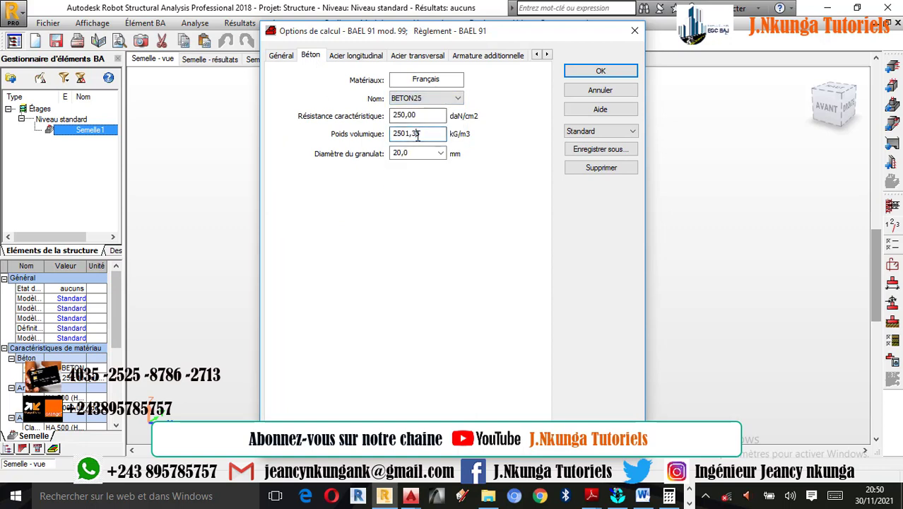
Set the concrete's unit weight to 2500 kG/m3 and choose an aggregate diameter of 20 mm
double_click(417, 134)
click(534, 293)
click(535, 278)
click(510, 304)
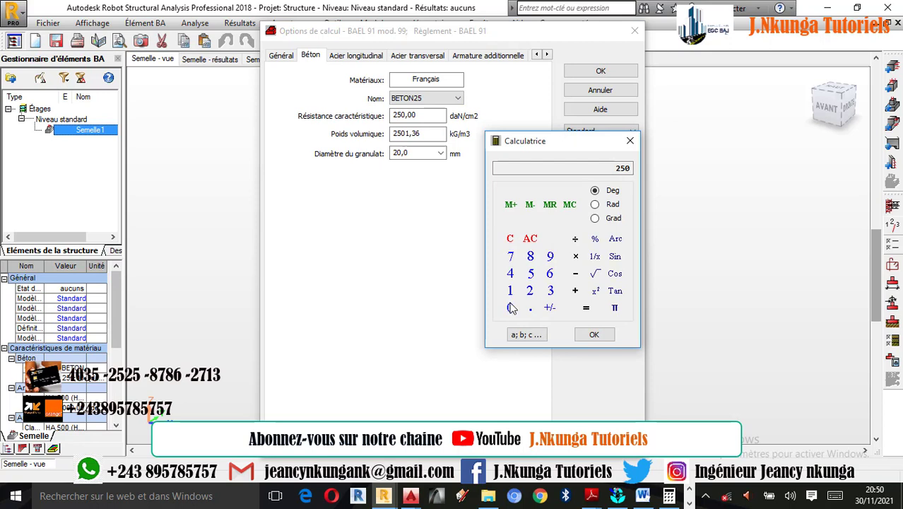
click(510, 307)
click(595, 335)
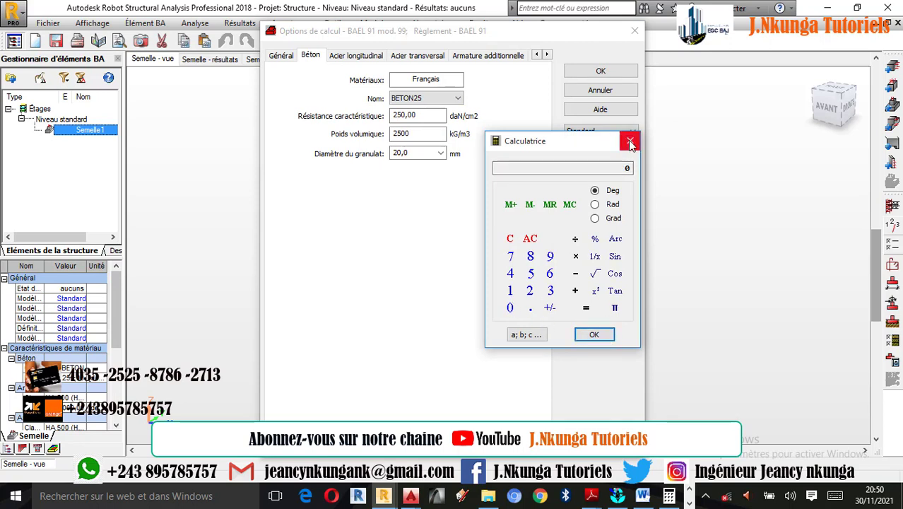
click(631, 144)
double_click(431, 154)
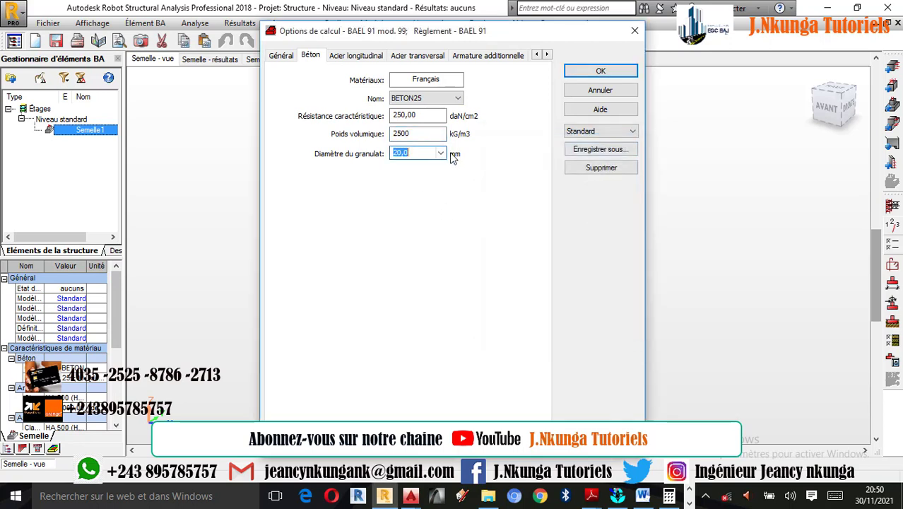
click(442, 154)
click(418, 181)
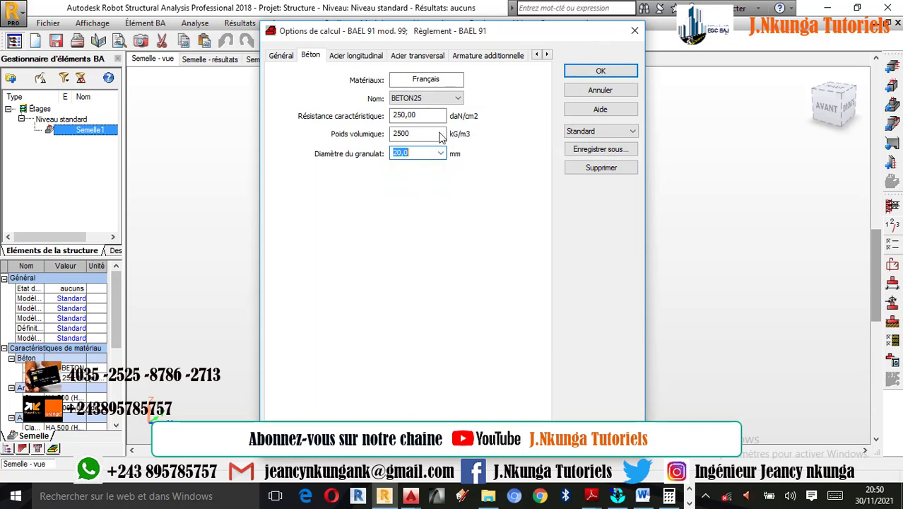
Set the longitudinal steel to class HA 400 and allow only the 12 mm bar diameter
click(362, 55)
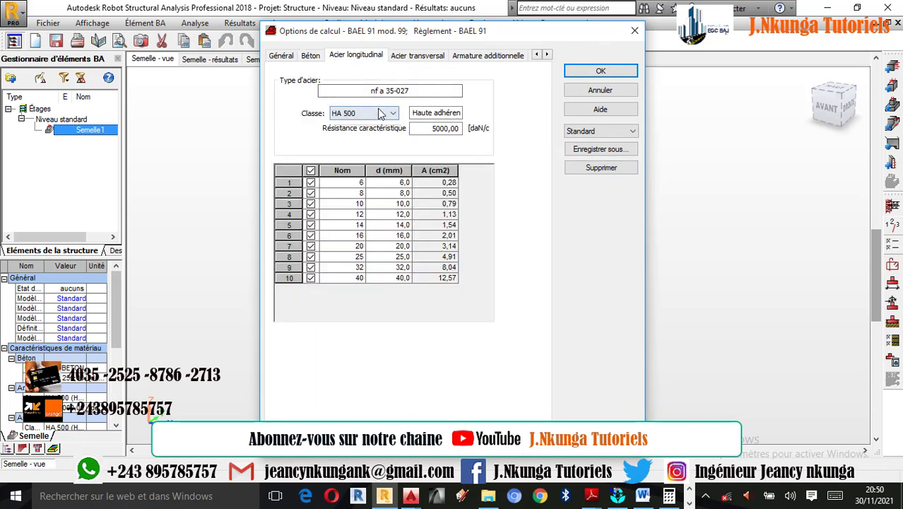
click(378, 114)
click(343, 125)
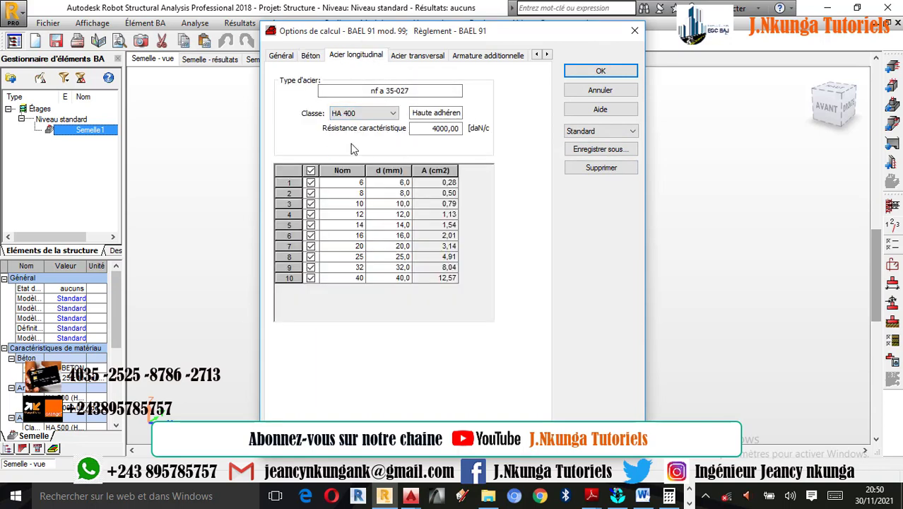
click(311, 171)
click(311, 214)
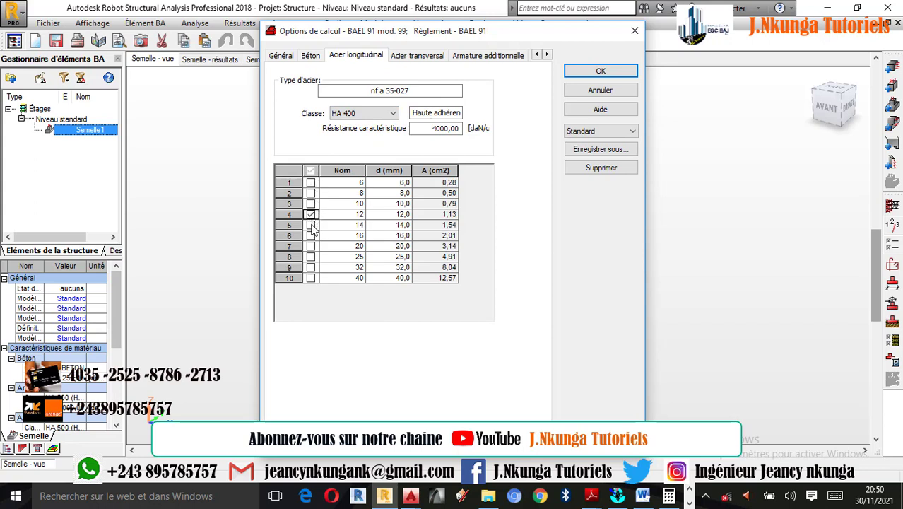
Set the transverse steel to class HA 400 and allow only the 6 and 8 mm bar diameters
click(419, 55)
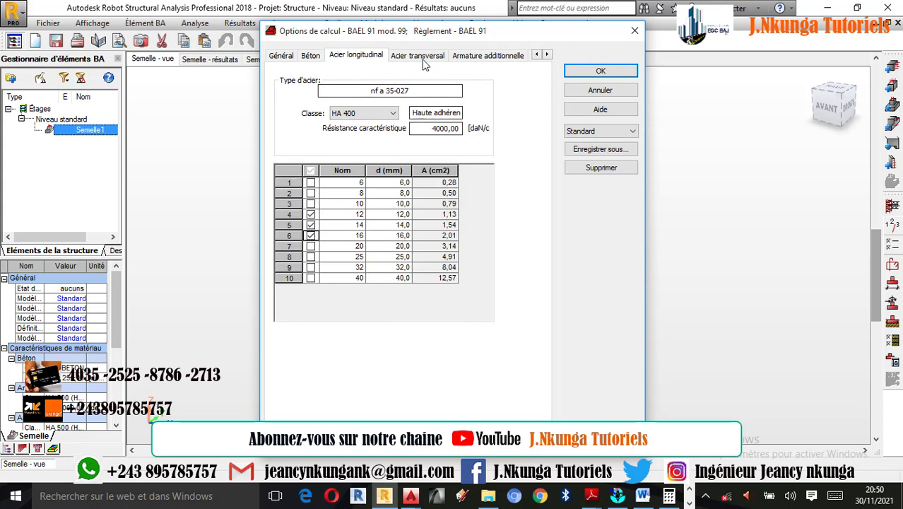
click(386, 115)
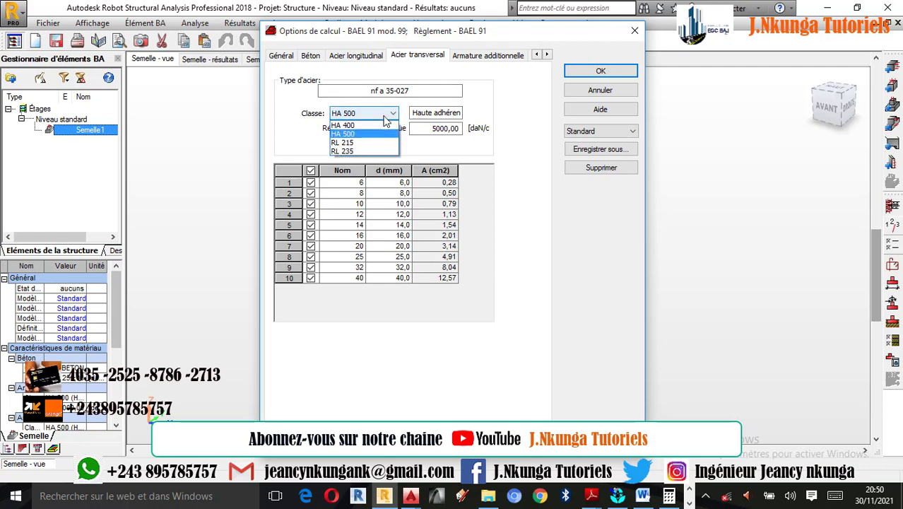
click(363, 127)
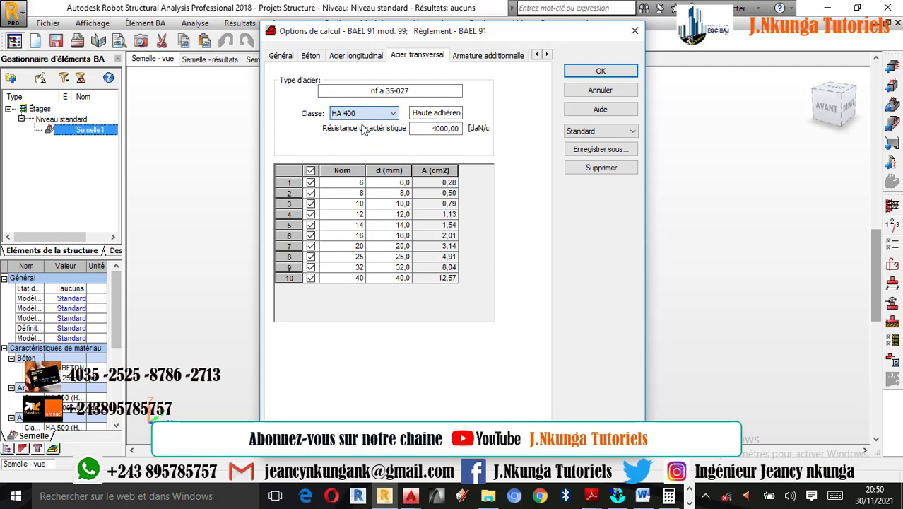
click(311, 171)
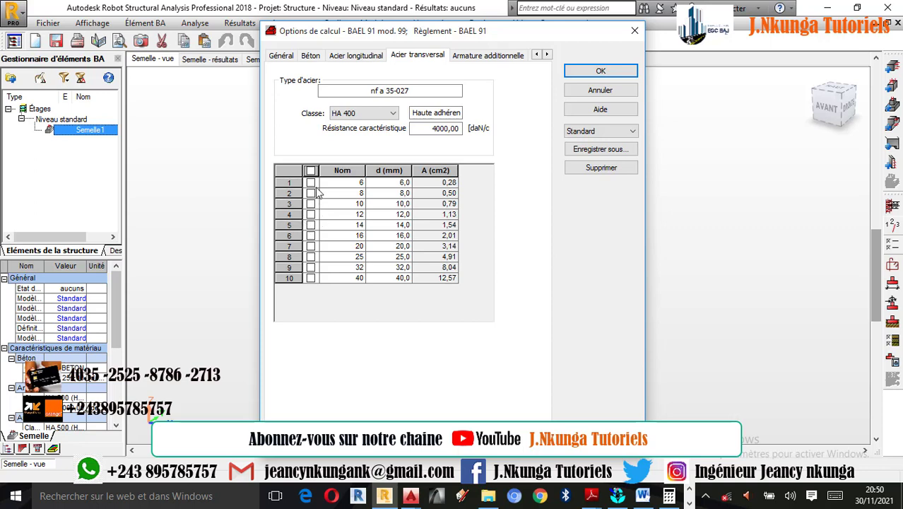
click(310, 182)
click(310, 193)
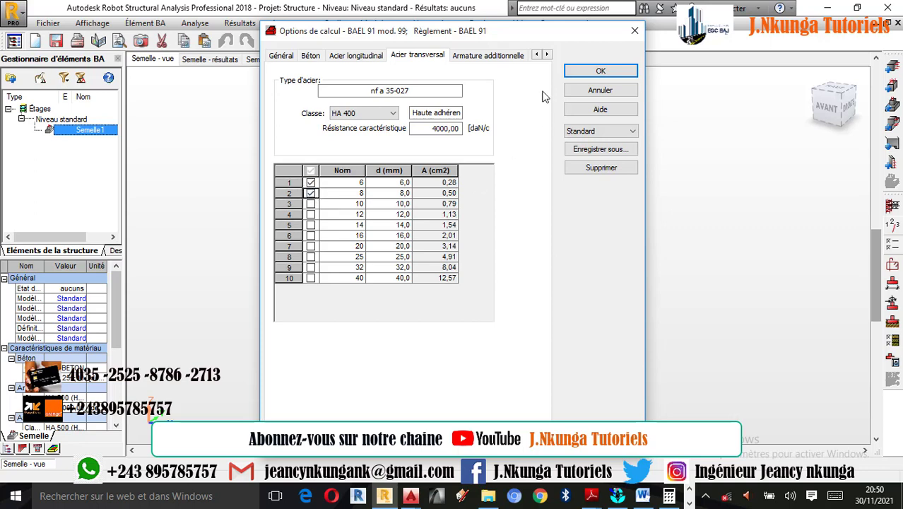
Set the additional reinforcement to class HA 400 and allow only the 12, 14 and 16 mm bar diameters
click(497, 55)
click(393, 114)
click(357, 126)
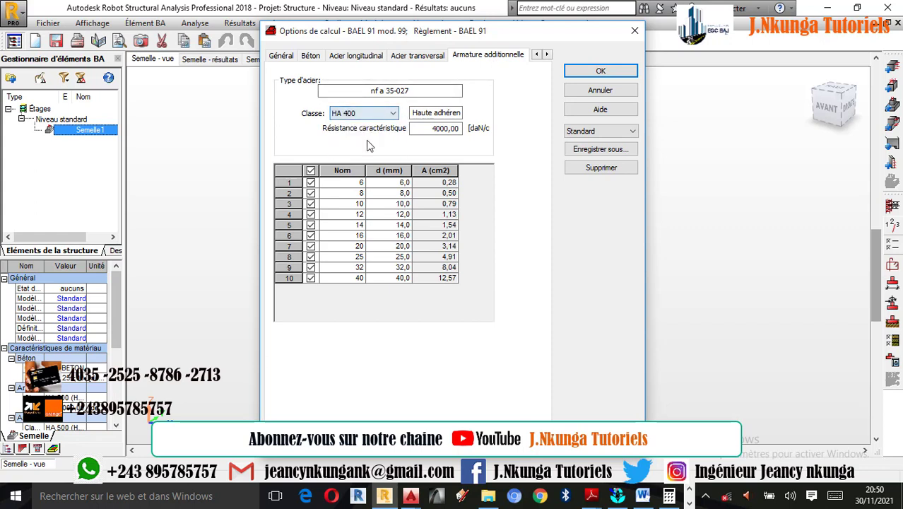
click(311, 171)
click(310, 215)
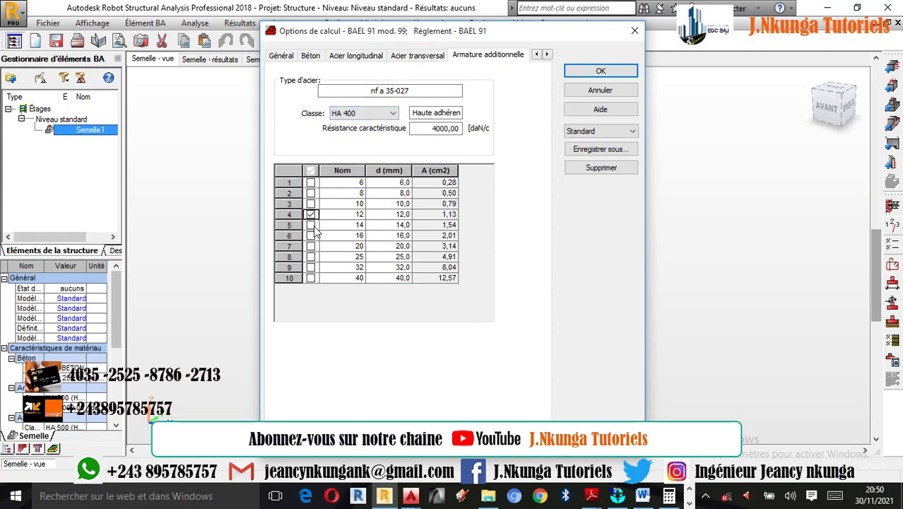
click(310, 225)
click(310, 235)
Review the transverse and additional reinforcement selections and apply the calculation options
click(414, 58)
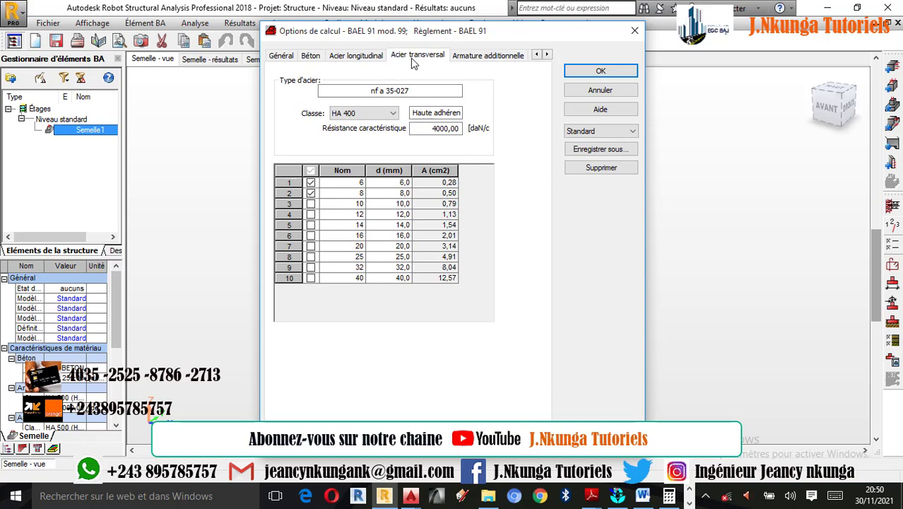
click(470, 58)
click(397, 60)
click(489, 60)
click(599, 72)
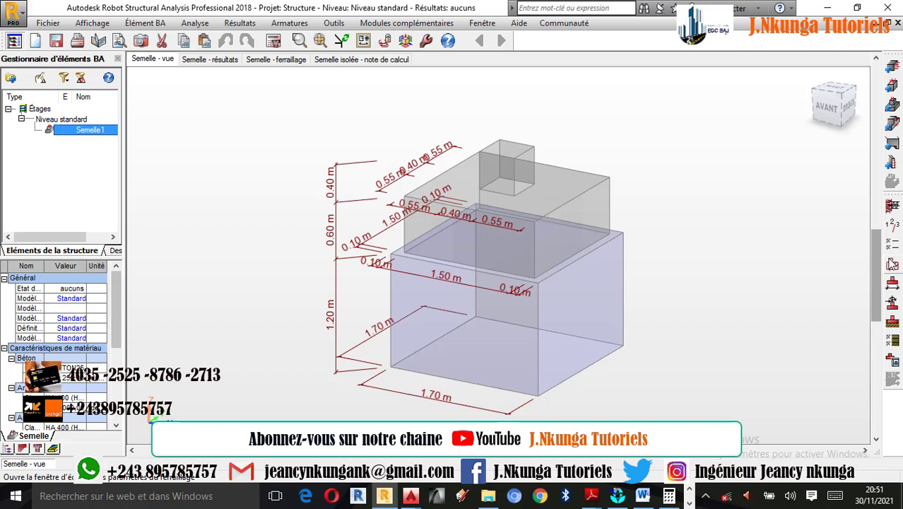
Add a permanent load on the footing, case G1 in group 1, with N = 5 kN
click(894, 309)
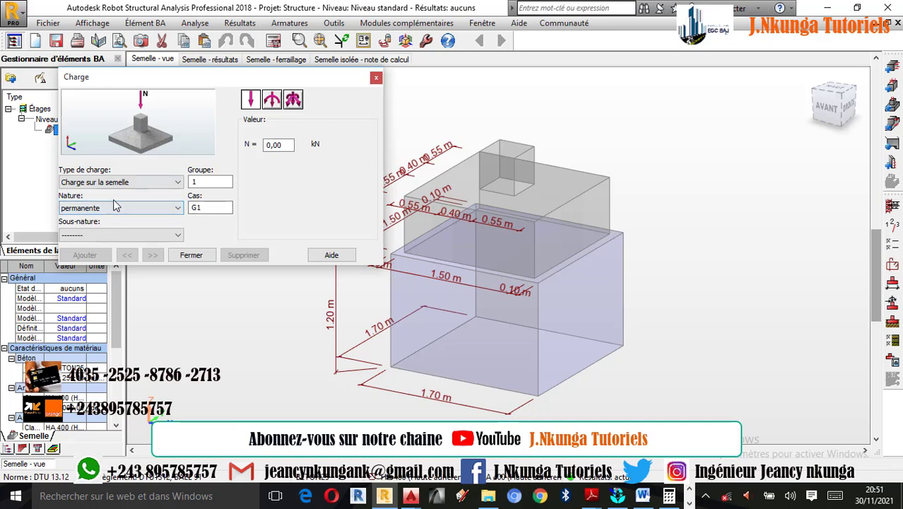
key(Tab)
click(279, 144)
double_click(288, 145)
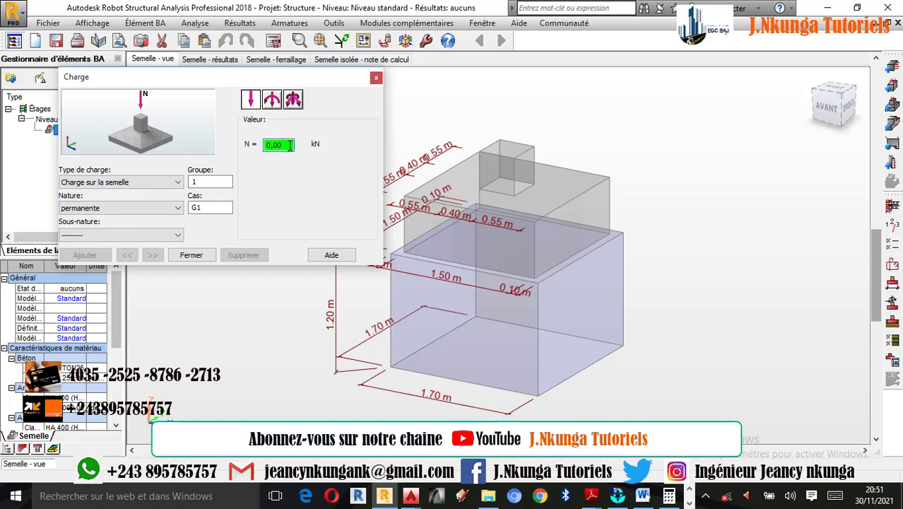
double_click(288, 145)
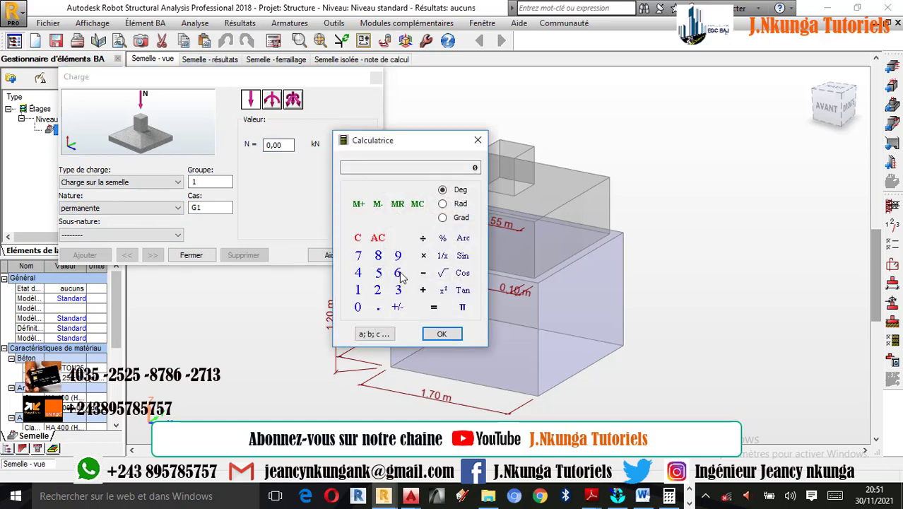
click(379, 273)
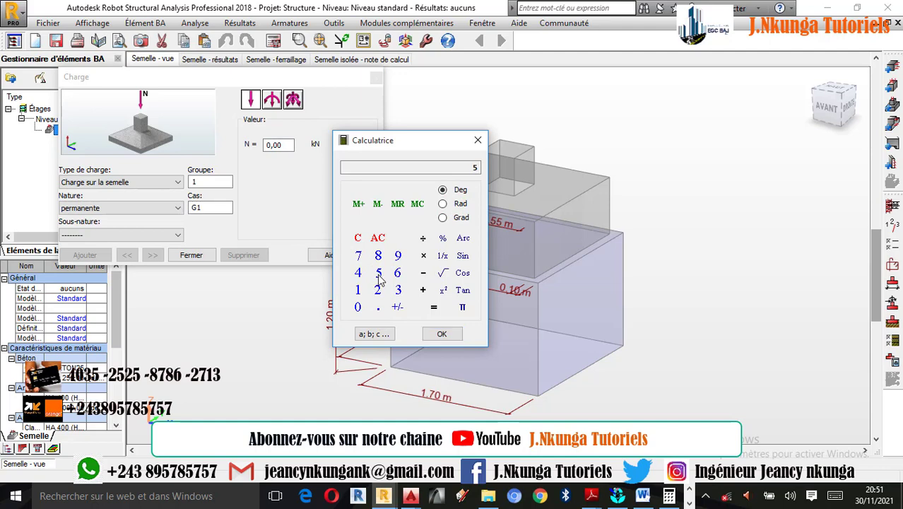
click(442, 335)
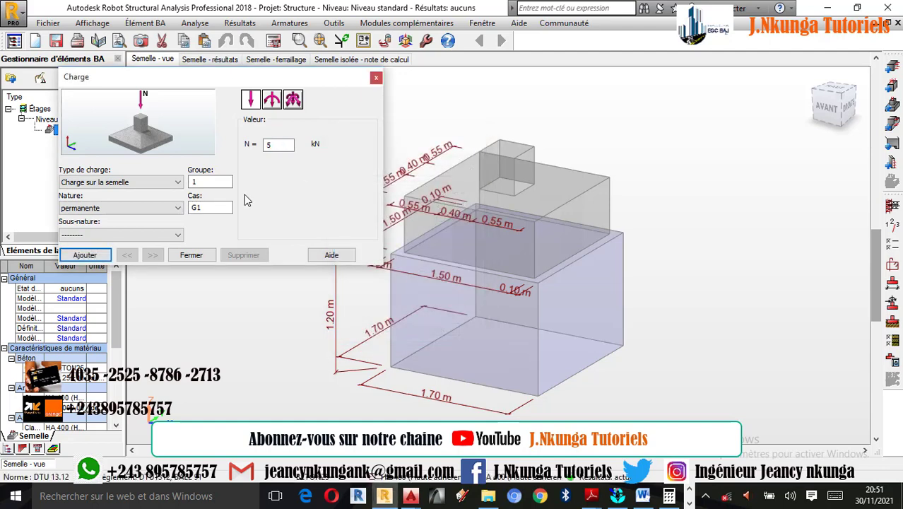
click(83, 256)
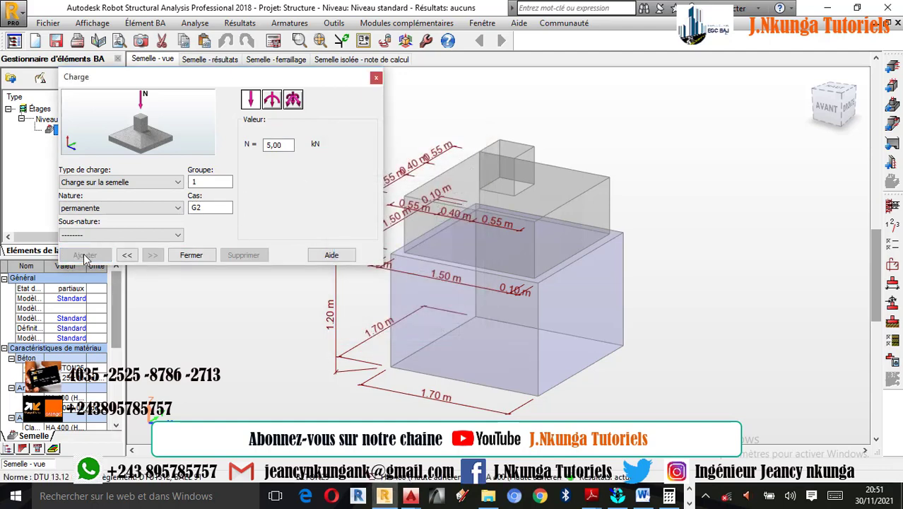
Add a live load (d'exploitation) on the footing, case Q1, with N = 7 kN, and finish load definition
click(169, 208)
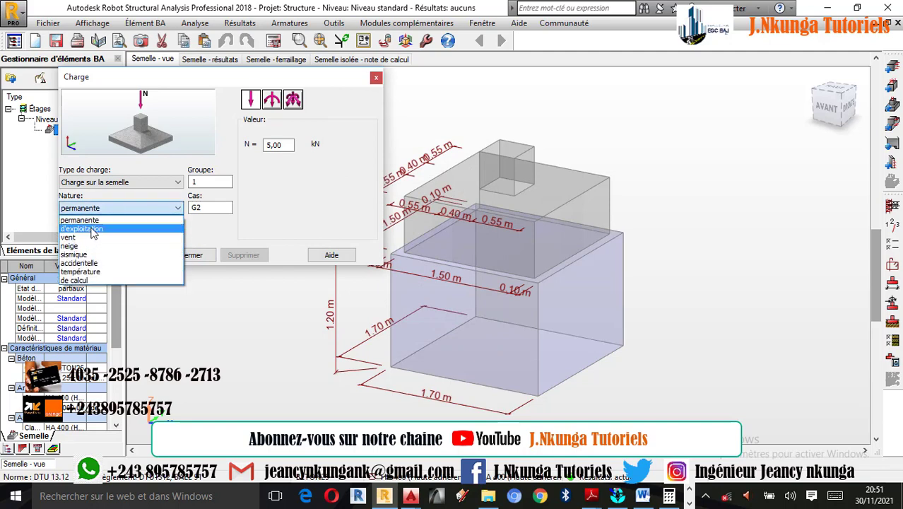
click(99, 232)
click(280, 141)
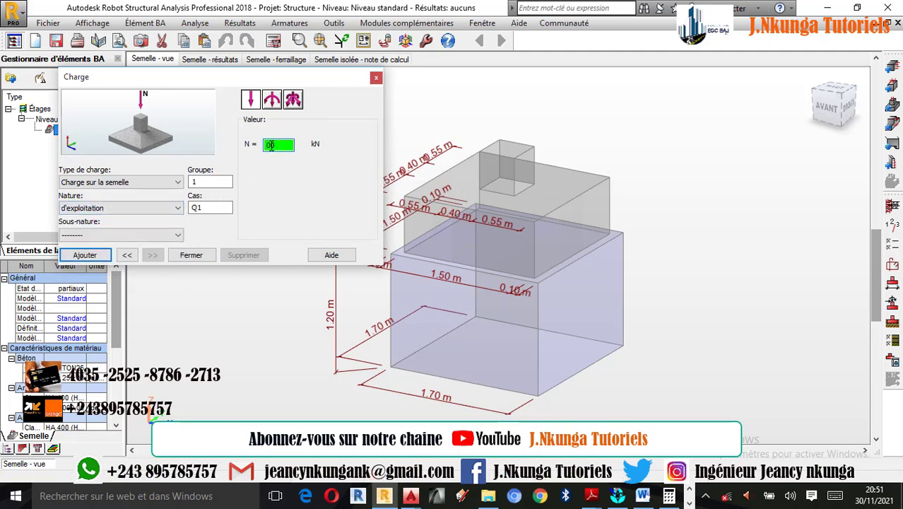
double_click(280, 145)
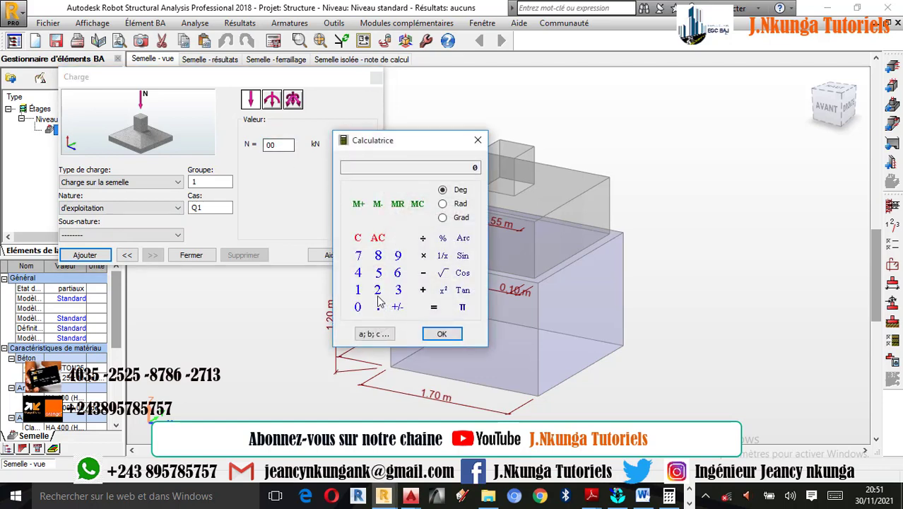
click(360, 259)
click(441, 334)
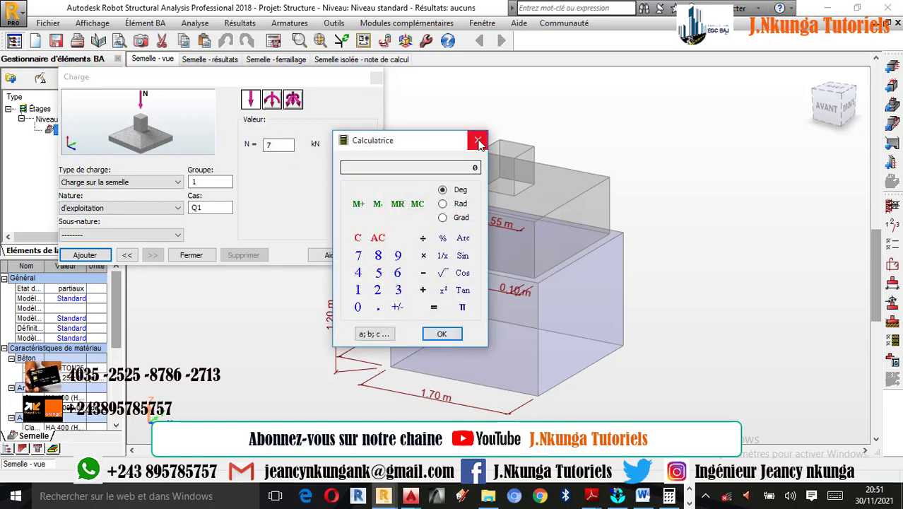
click(478, 141)
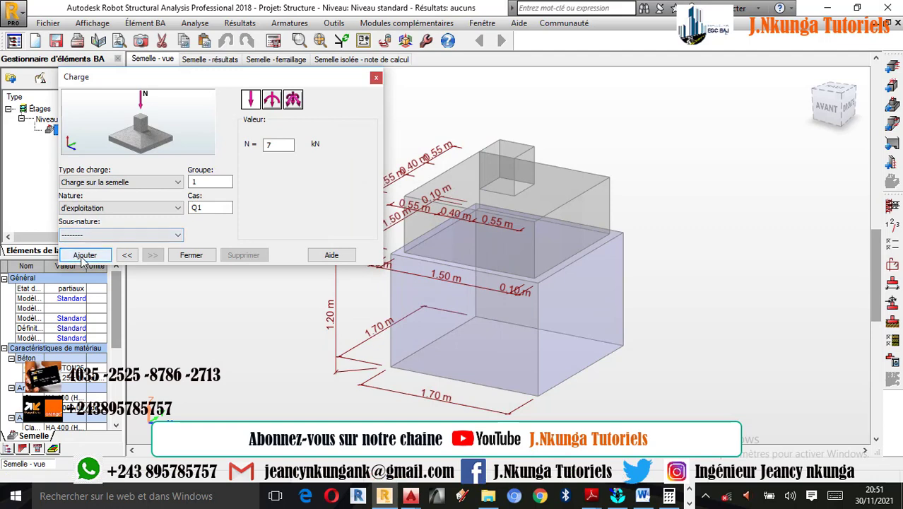
click(83, 257)
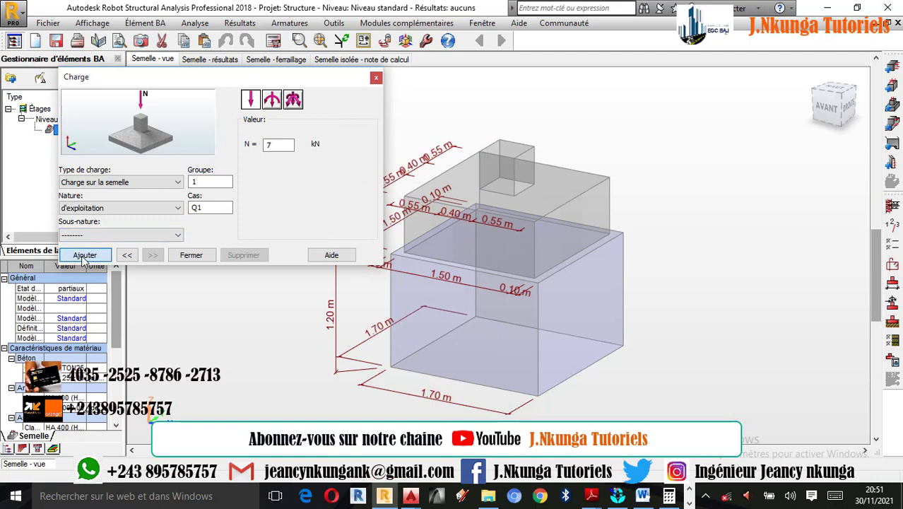
click(273, 101)
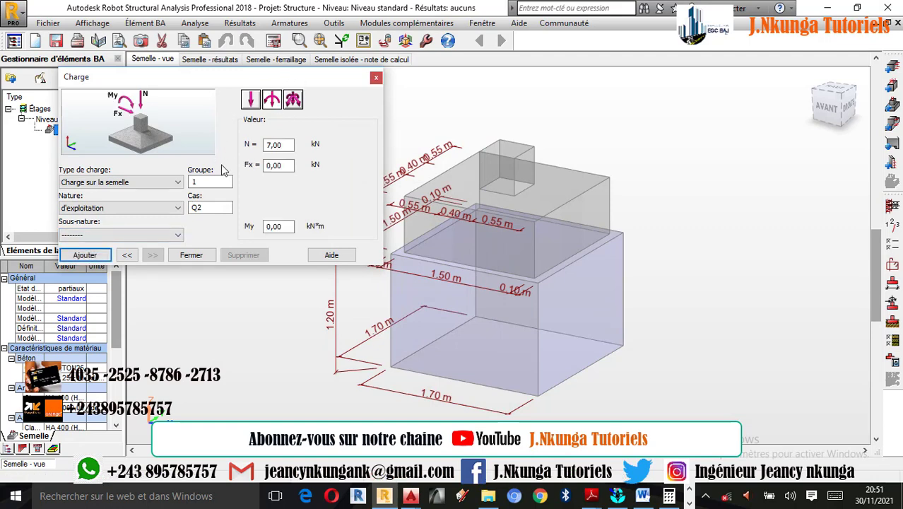
click(376, 78)
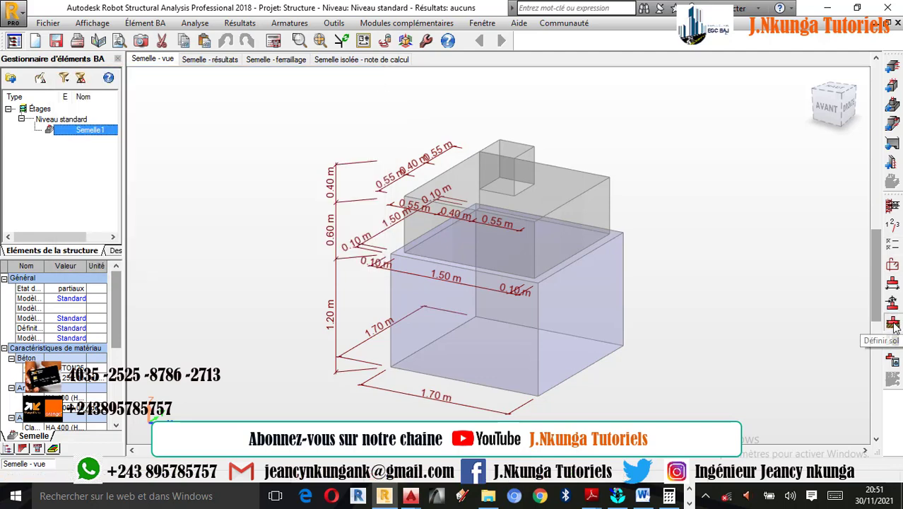
Open the soil definition, try the two-level embankment layout, and return to the single-level layout with only N1
click(892, 323)
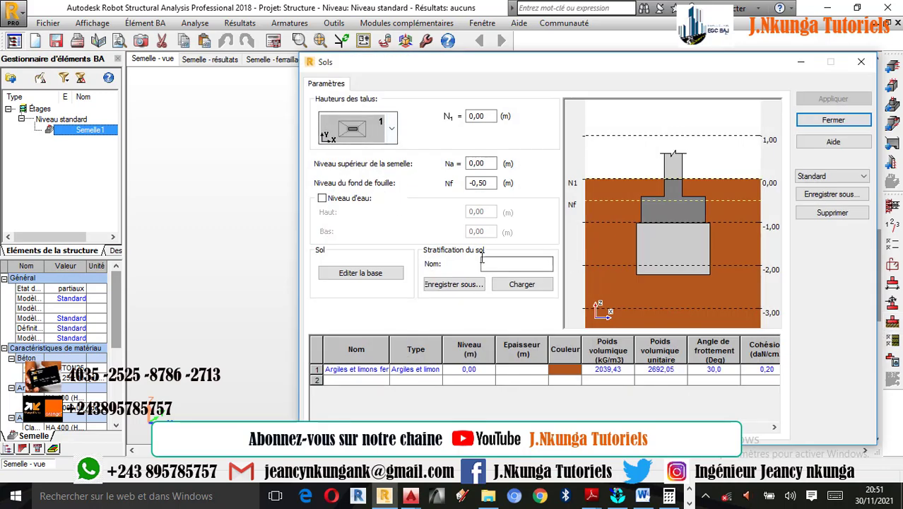
click(394, 133)
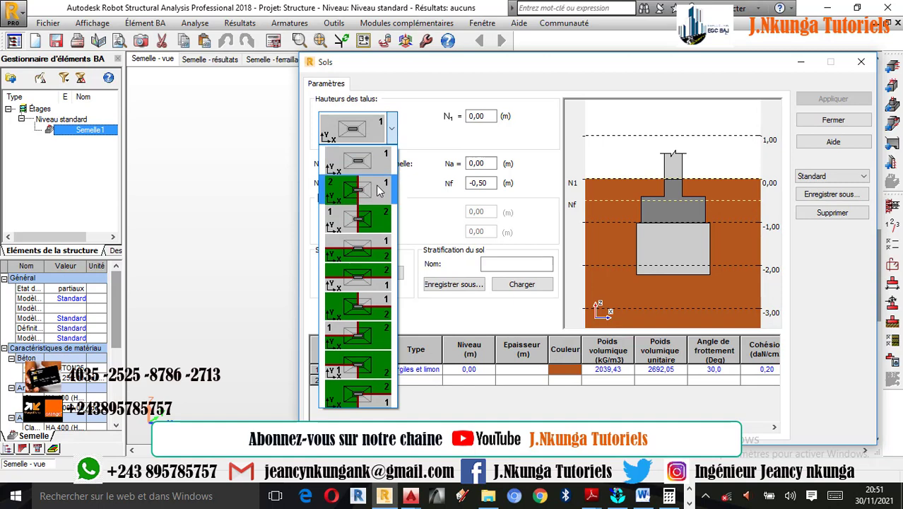
click(385, 185)
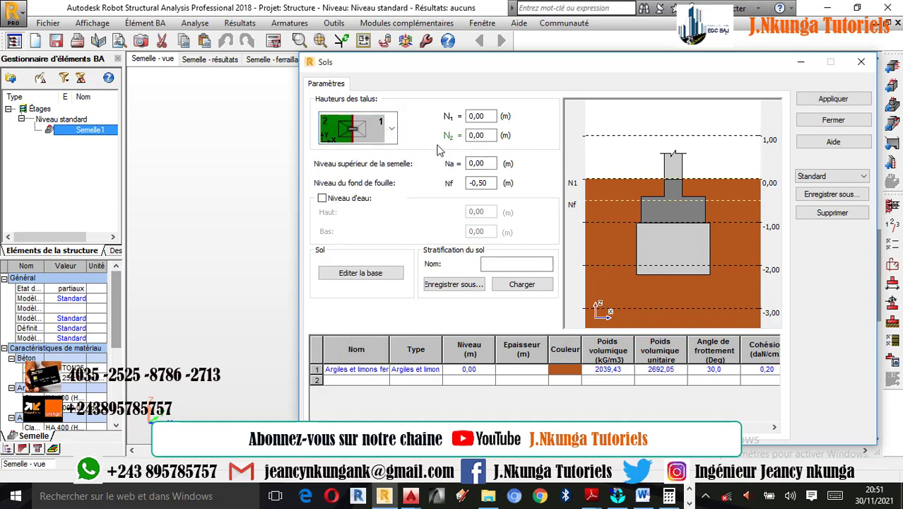
click(391, 134)
click(358, 163)
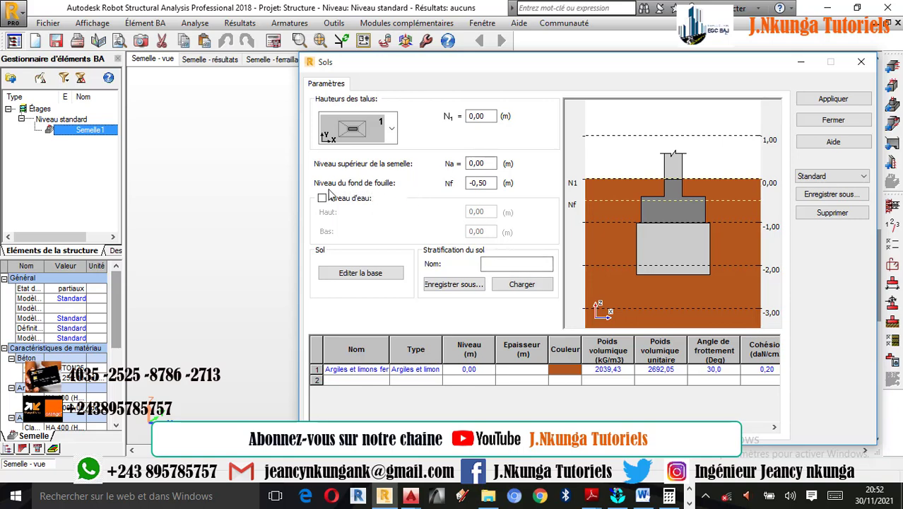
Set the excavation bottom level Nf to -1 m and enable the water level with a high level of 2.50 m
double_click(489, 182)
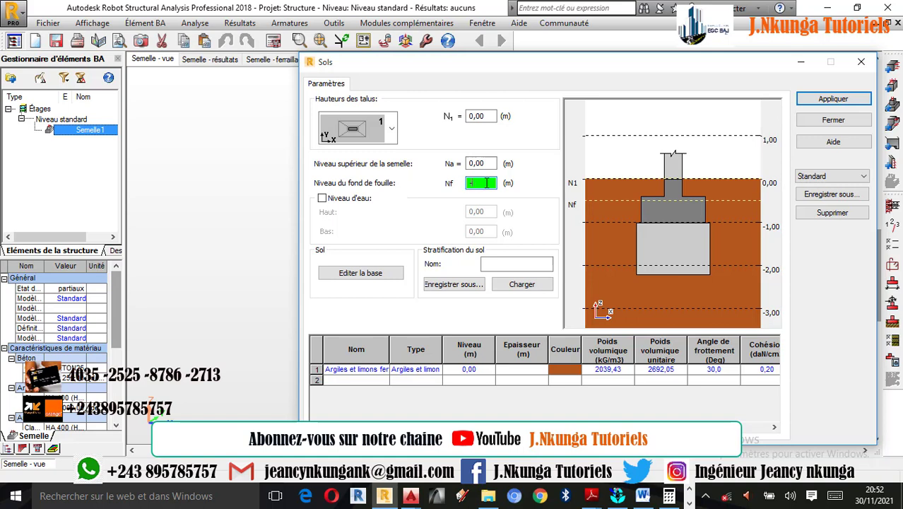
click(322, 198)
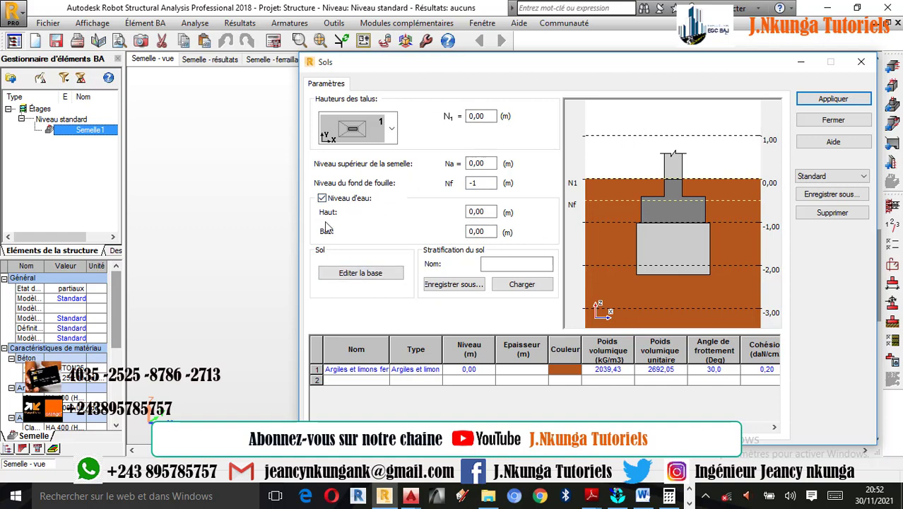
double_click(485, 214)
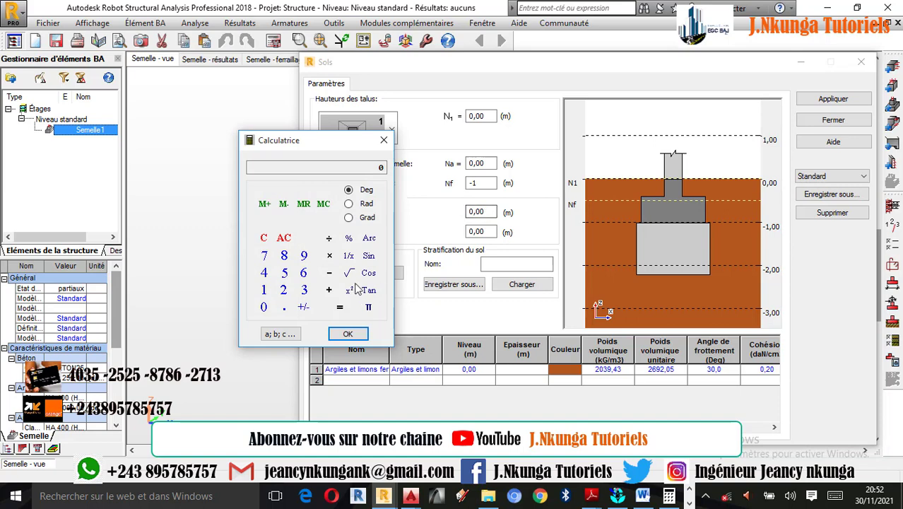
click(283, 290)
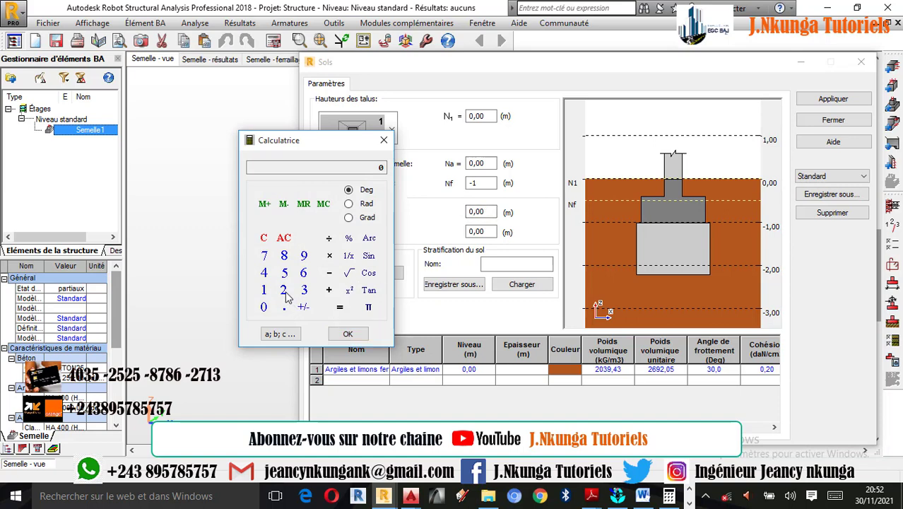
click(284, 307)
click(284, 273)
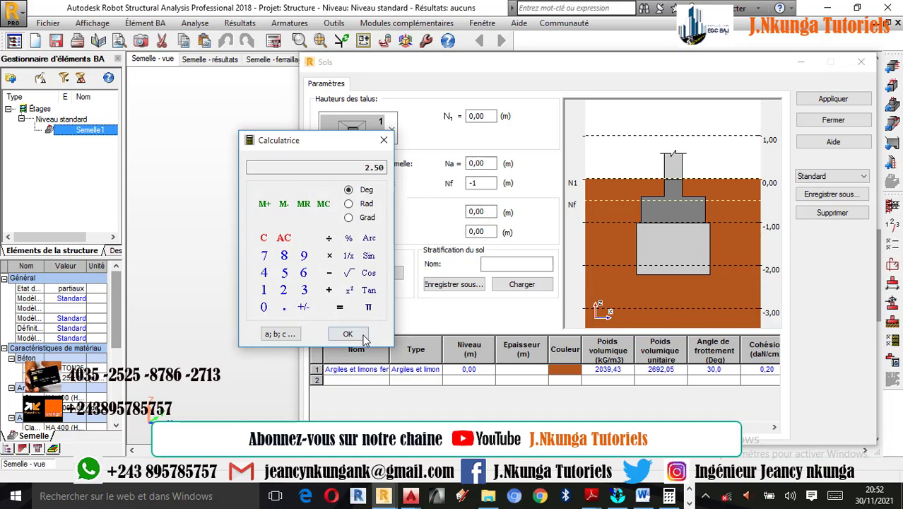
click(384, 140)
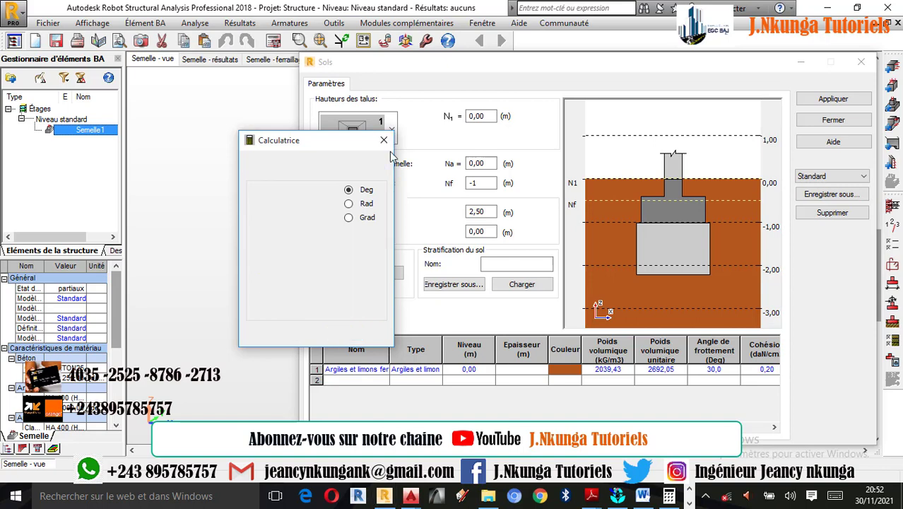
Set the low water level (Bas) to 1 m
double_click(479, 231)
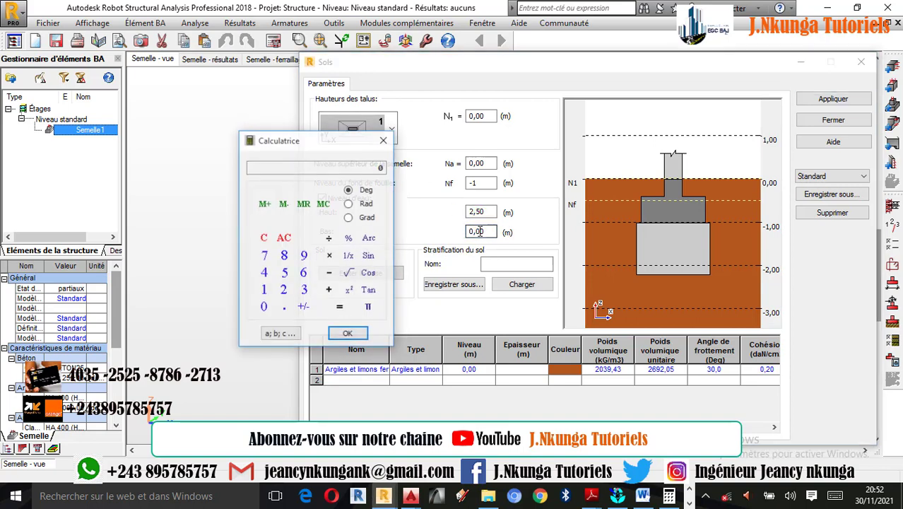
drag(322, 150, 211, 144)
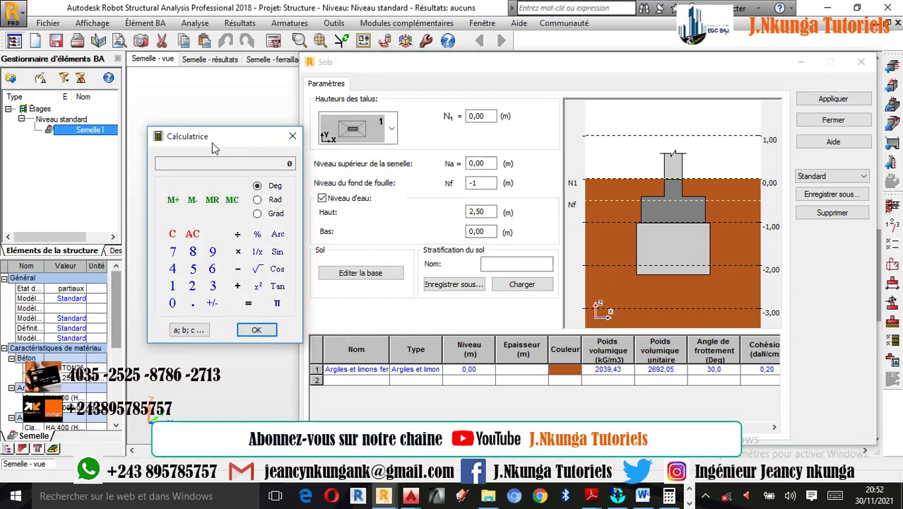
click(154, 284)
click(237, 329)
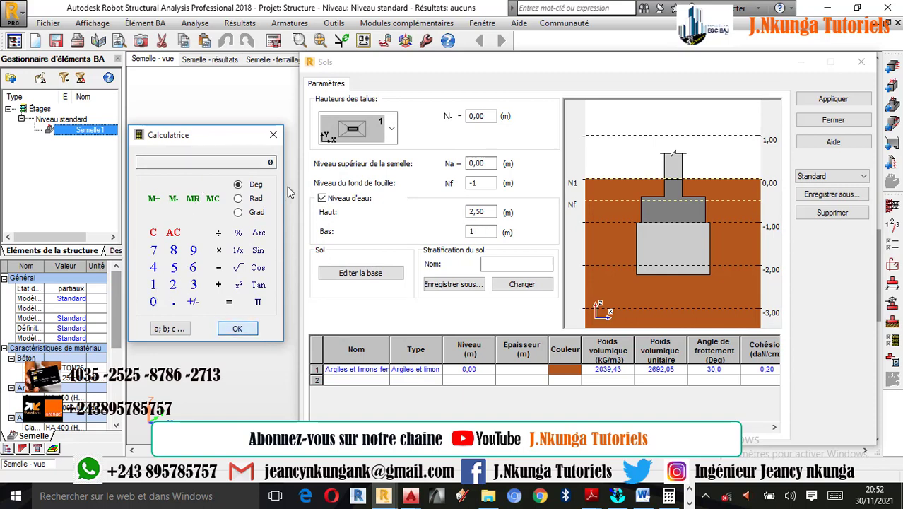
click(273, 136)
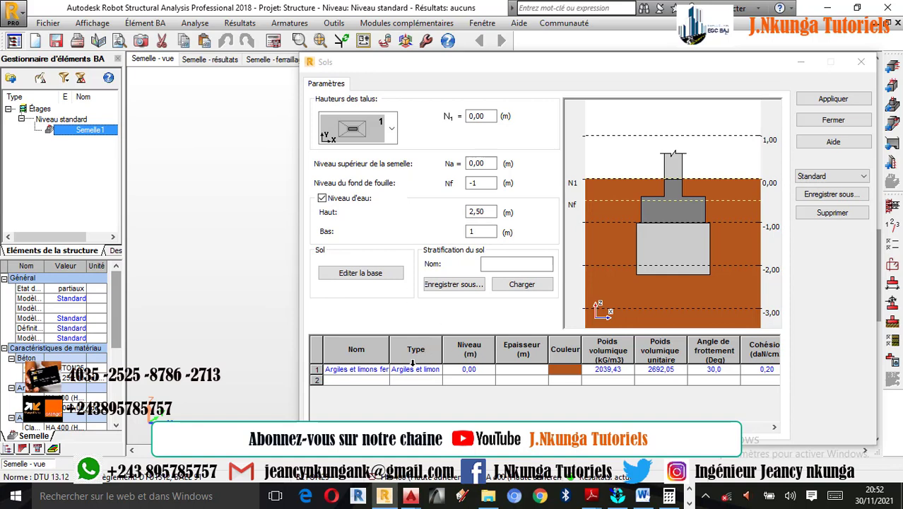
Add a second soil layer of Argiles et limons fermes below the first and widen the soil table's name column
click(383, 369)
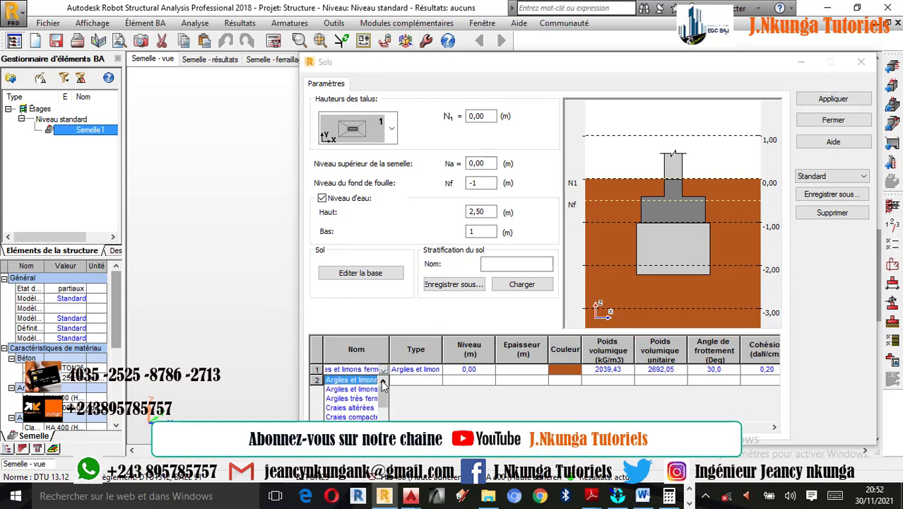
click(400, 381)
drag(389, 351, 432, 350)
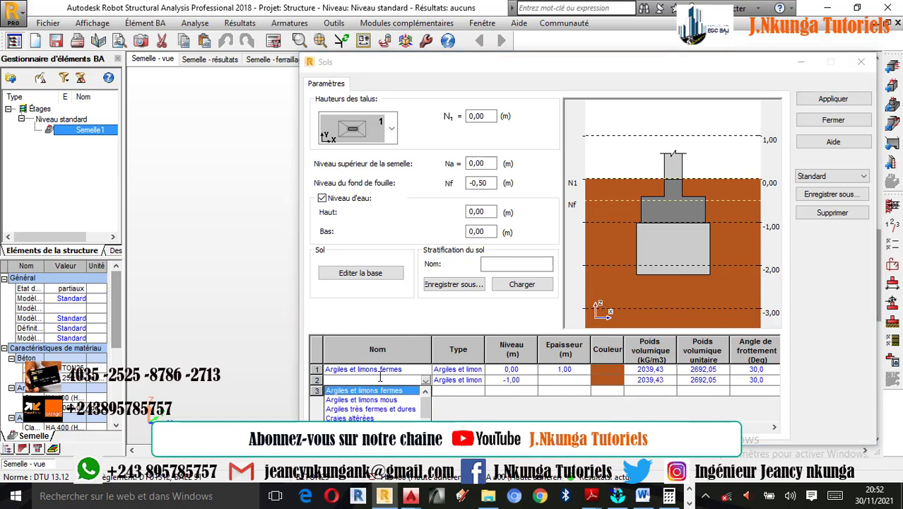
Change the first soil layer to Sables et graves lâches
click(425, 369)
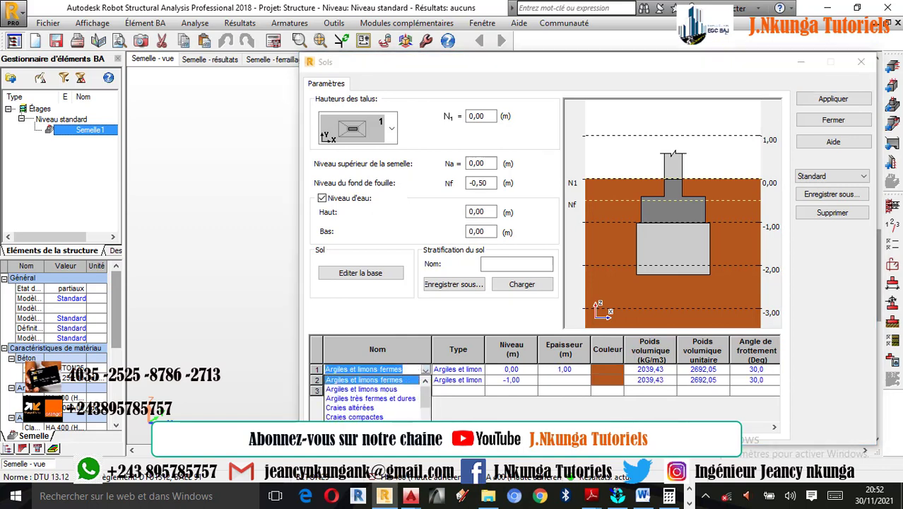
scroll(373, 399, down, 2)
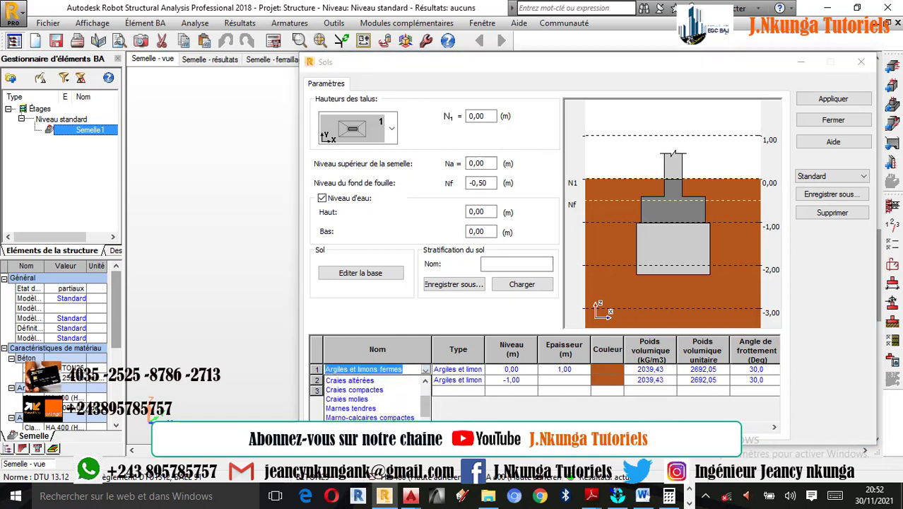
scroll(382, 417, down, 3)
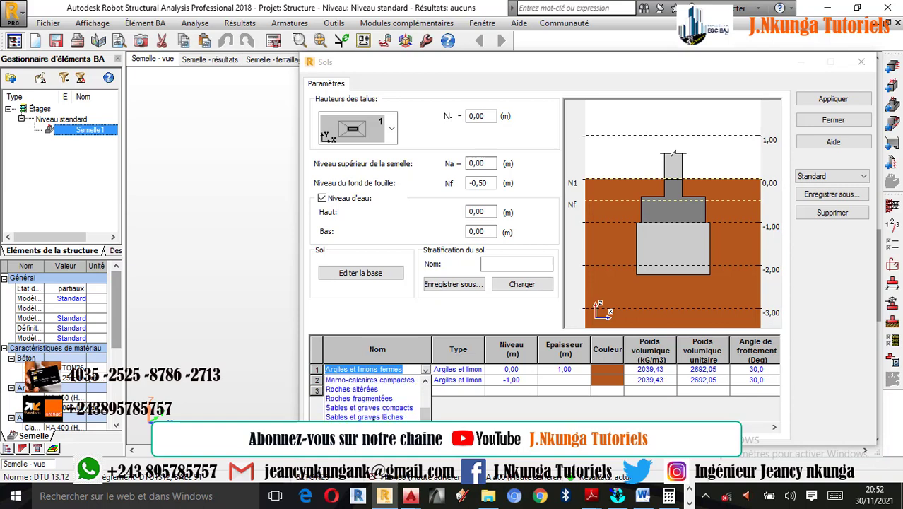
click(364, 418)
Add a third soil layer of Argiles très fermes et dures below the Argiles et limons fermes layer
click(426, 380)
click(426, 380)
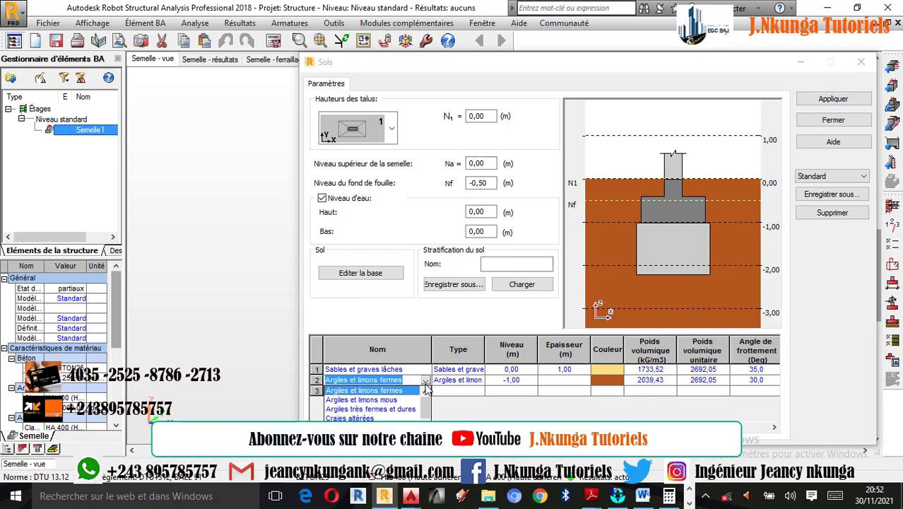
click(444, 407)
click(425, 391)
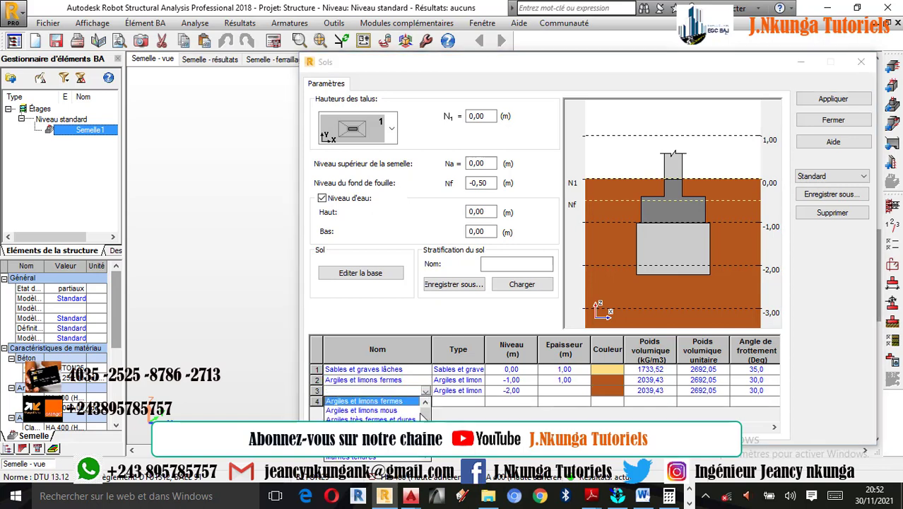
click(410, 419)
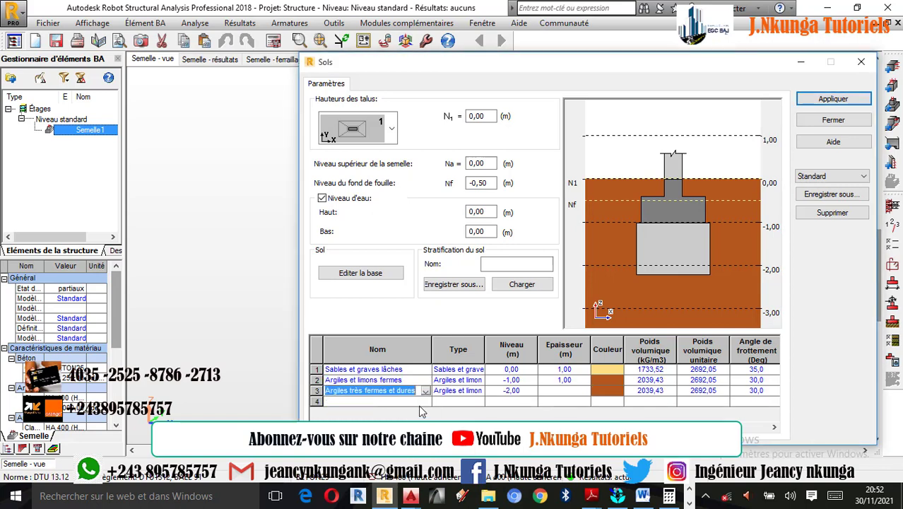
Set the second soil layer's thickness to 2.00 m, apply the soil profile, widen the name column and close the soil settings
click(564, 380)
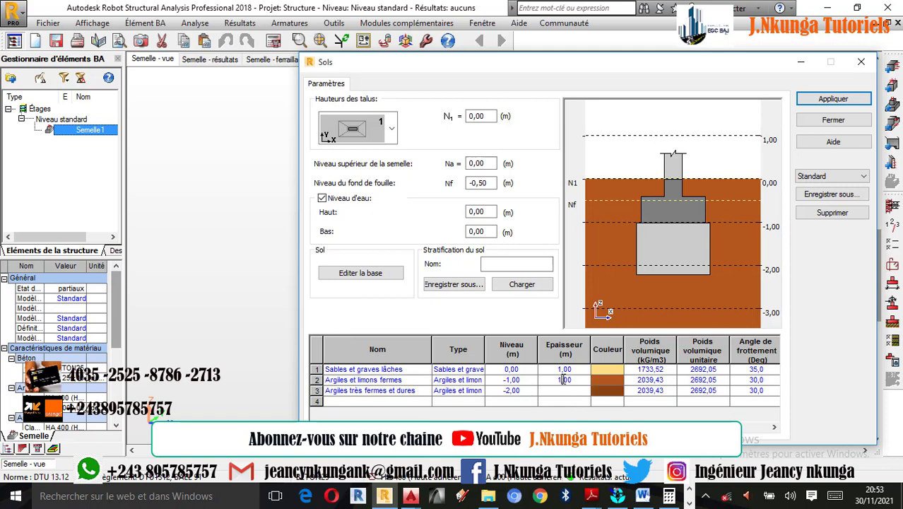
key(BackSpace)
text(2)
click(557, 404)
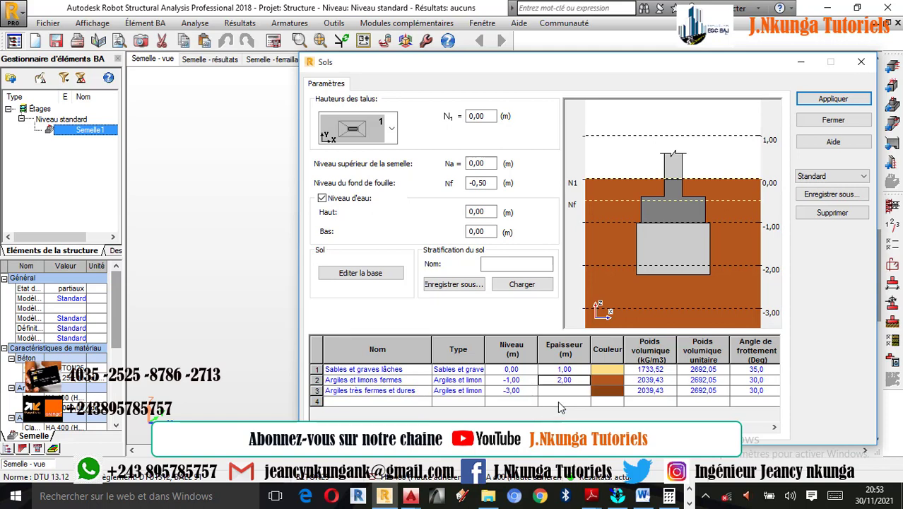
click(839, 101)
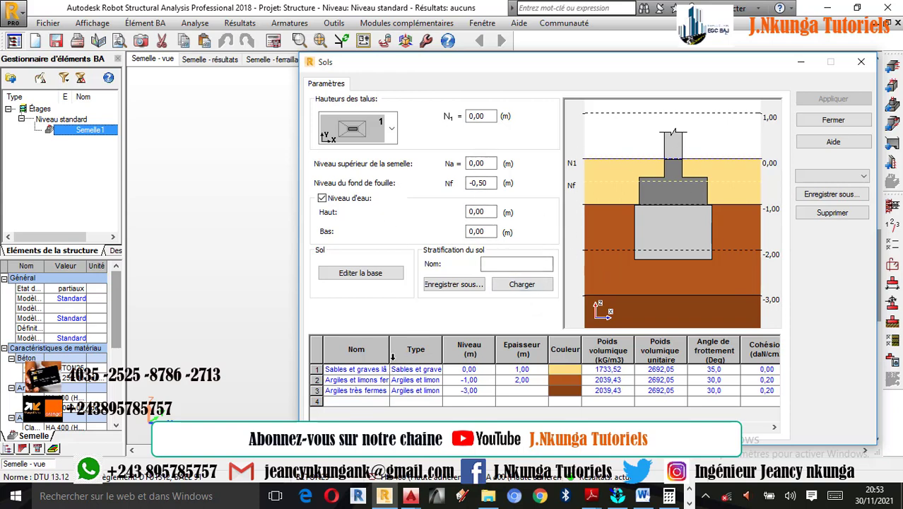
drag(389, 354, 422, 354)
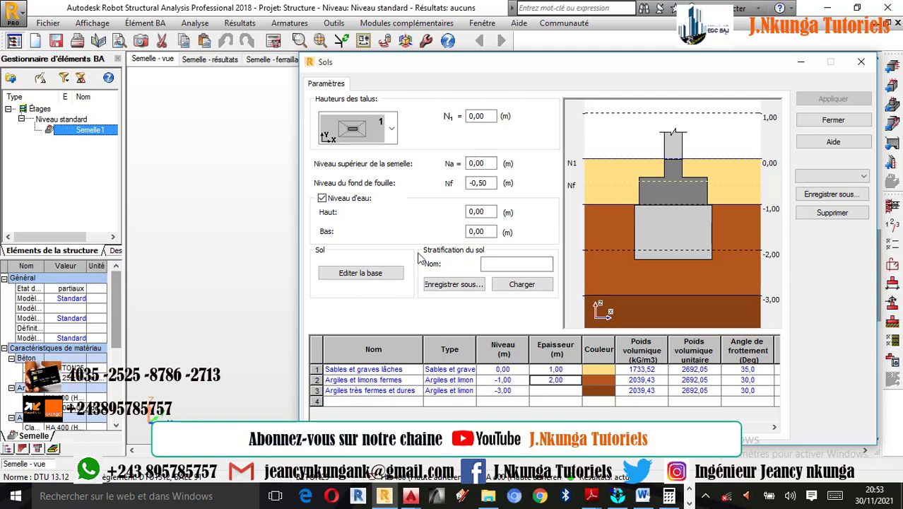
click(861, 62)
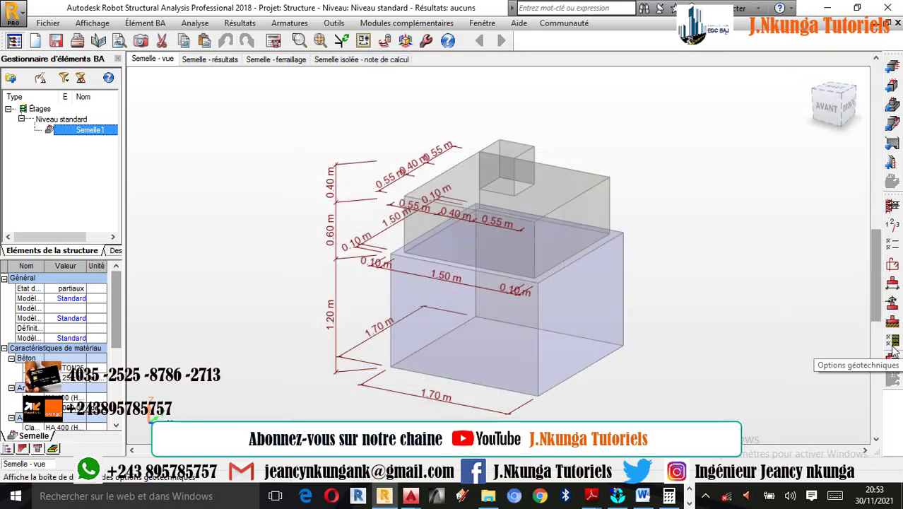
Set the Glissement and Renversement safety coefficients to 1,25 in the geotechnical options
click(892, 342)
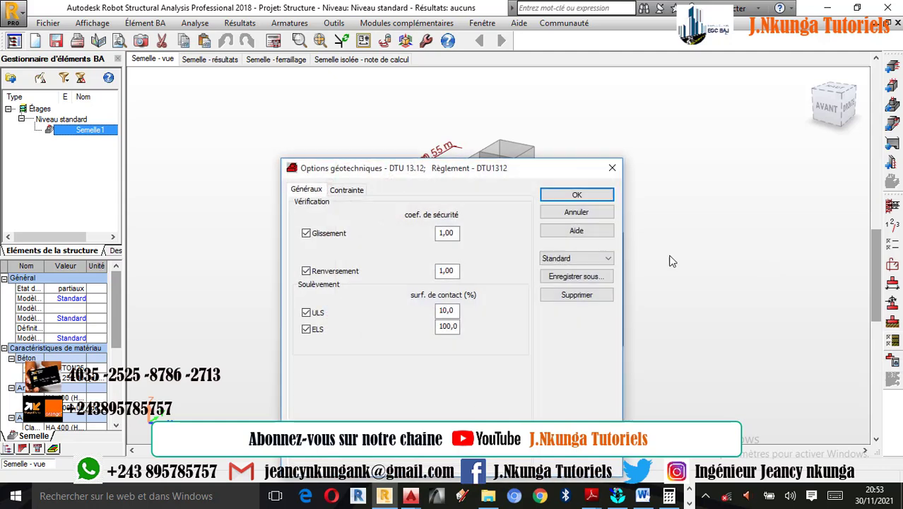
click(456, 234)
text(25)
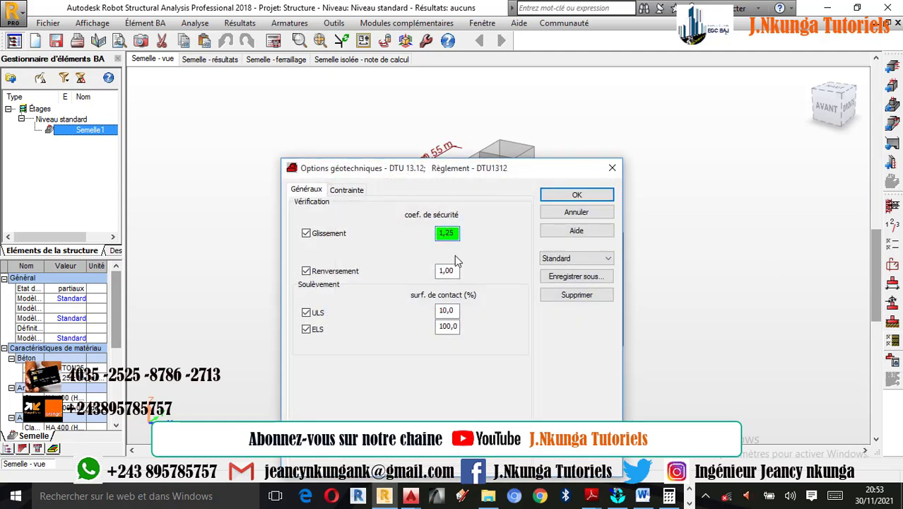
click(456, 272)
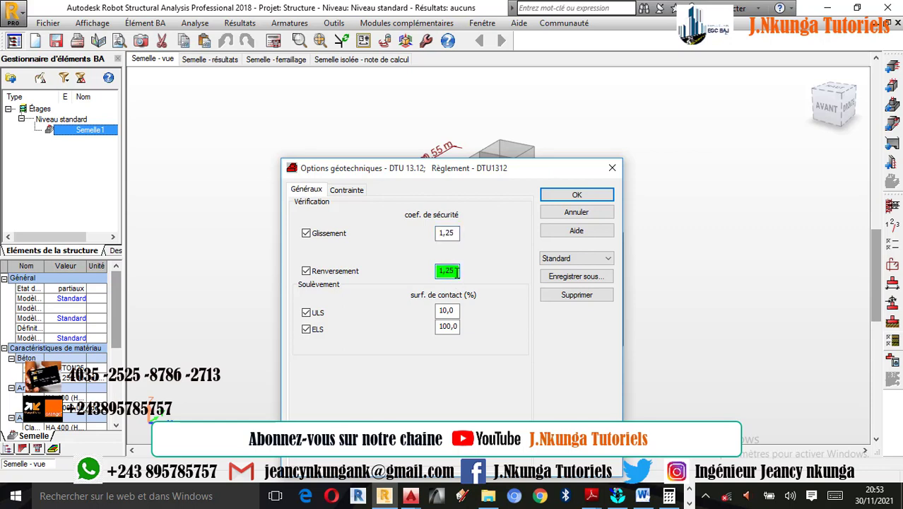
Choose Laboratoire as the stress calculation method and confirm the geotechnical options
click(350, 192)
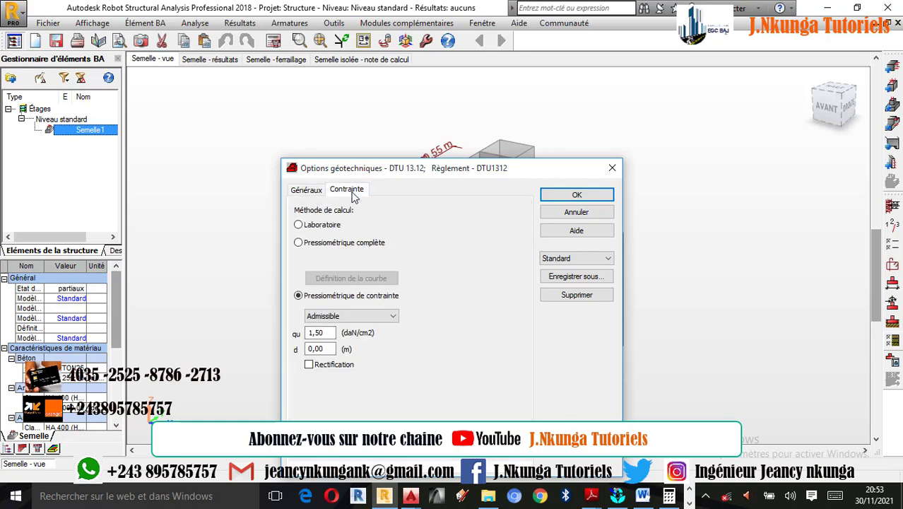
click(313, 226)
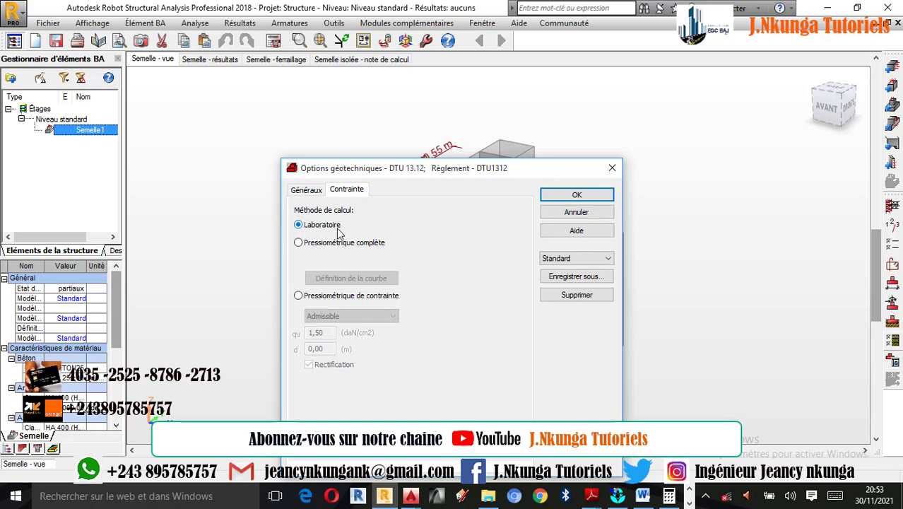
click(689, 504)
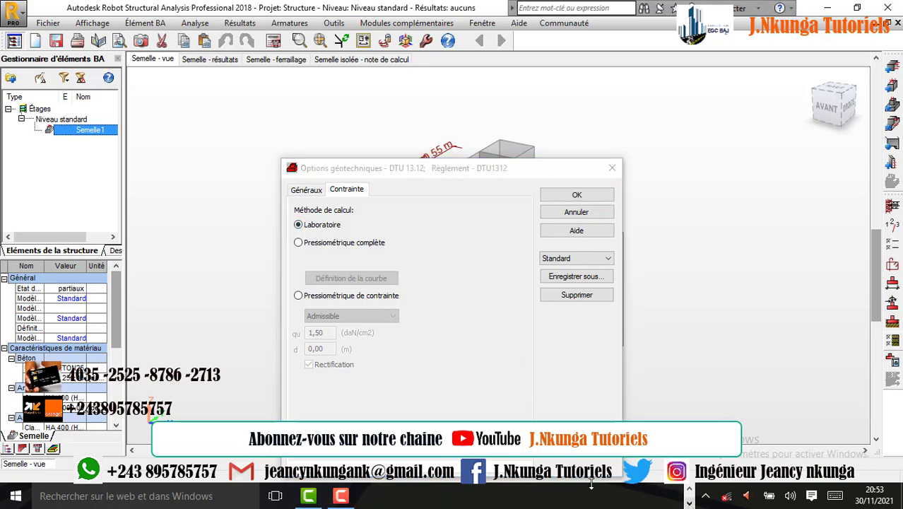
click(341, 497)
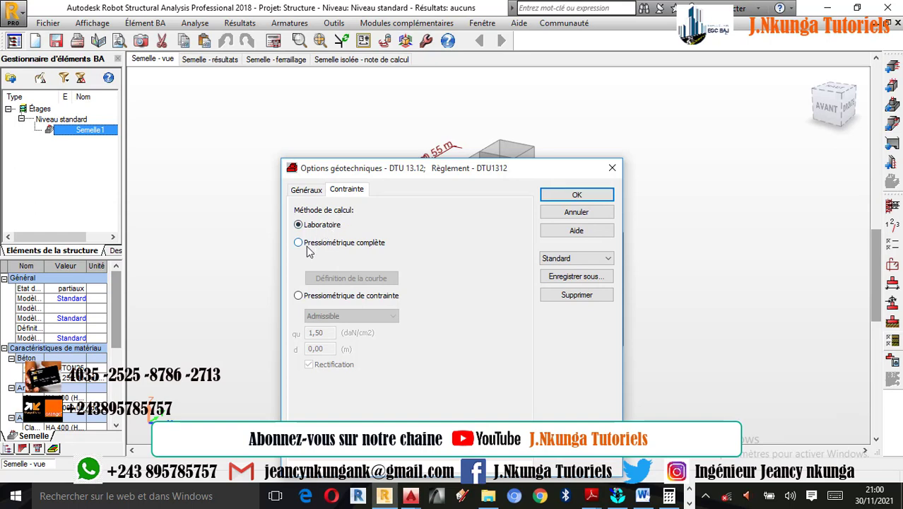
click(306, 245)
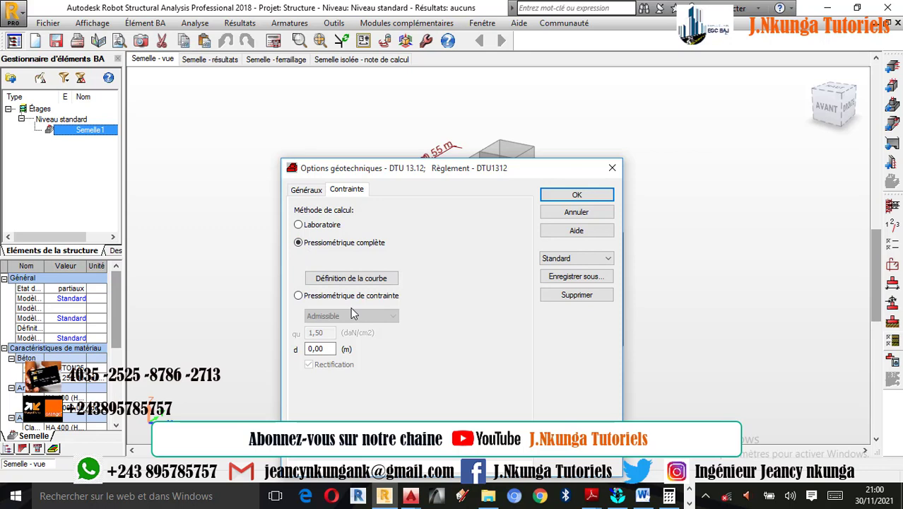
click(311, 227)
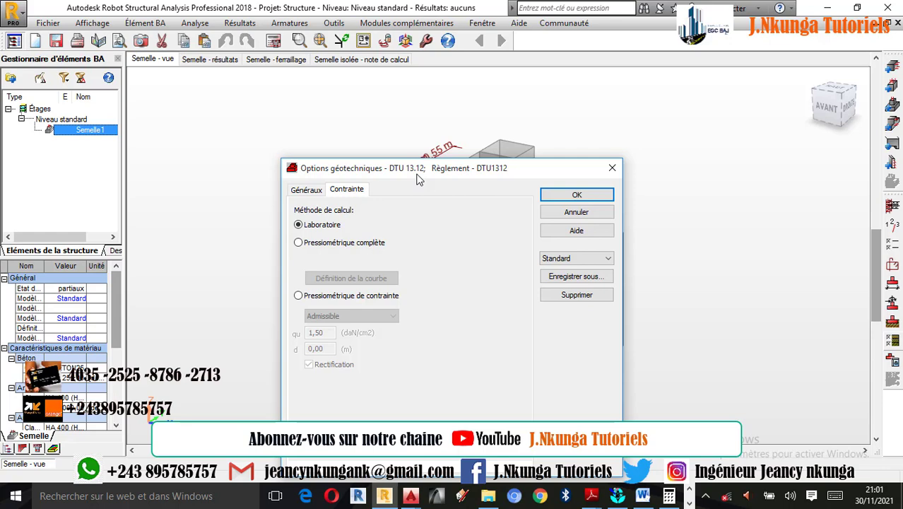
click(555, 197)
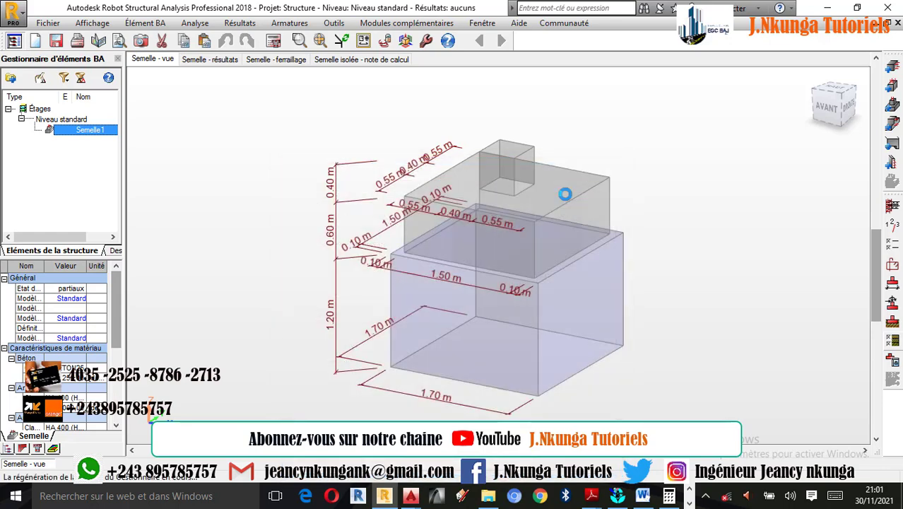
Reopen the geotechnical options to check the safety coefficients and the stress calculation method
click(893, 345)
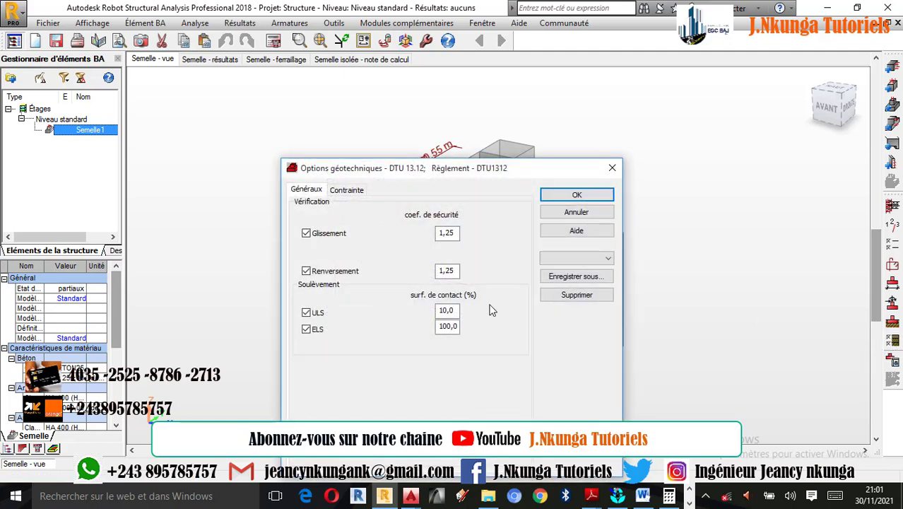
click(346, 190)
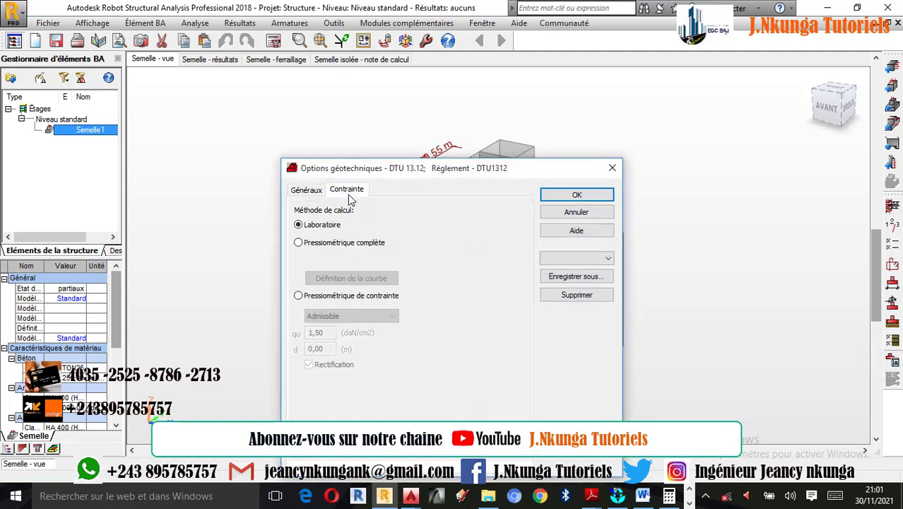
click(597, 198)
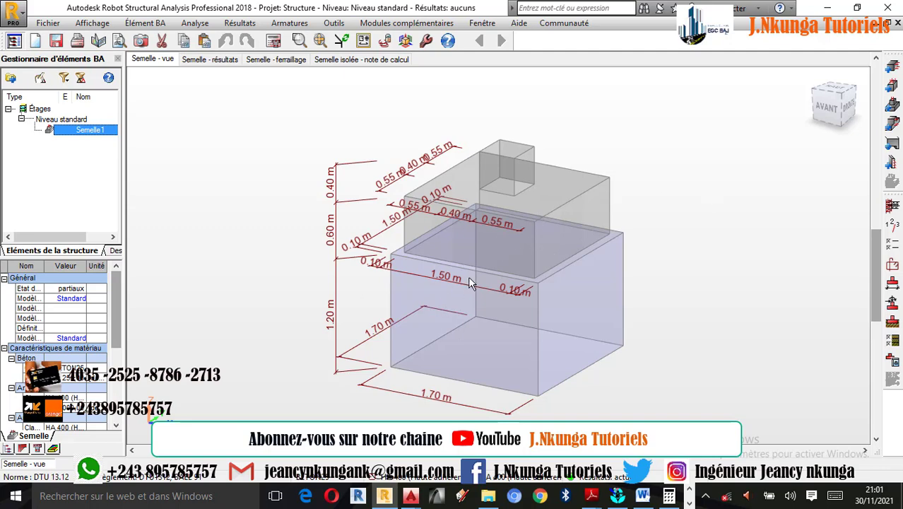
Examine the footing's reinforcement layout settings for bar spacing, diameters and the advanced upper-steel options
scroll(469, 280, up, 1)
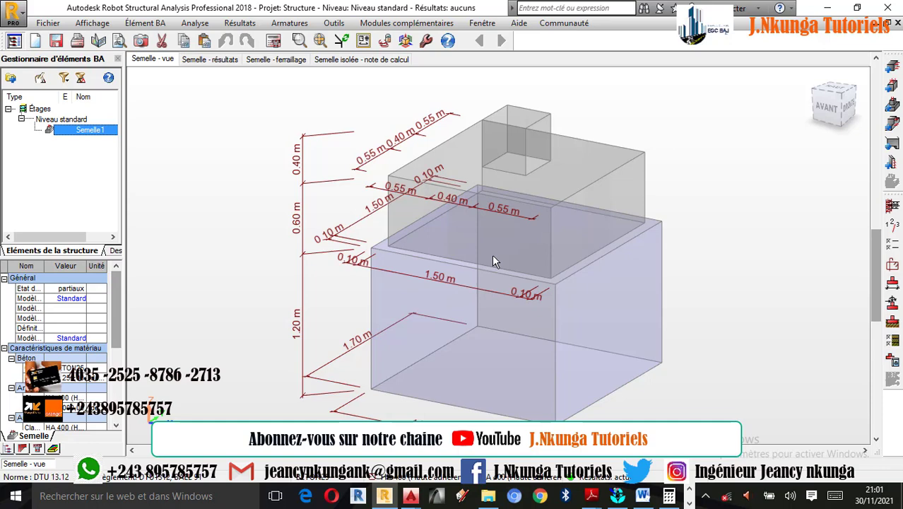
click(893, 265)
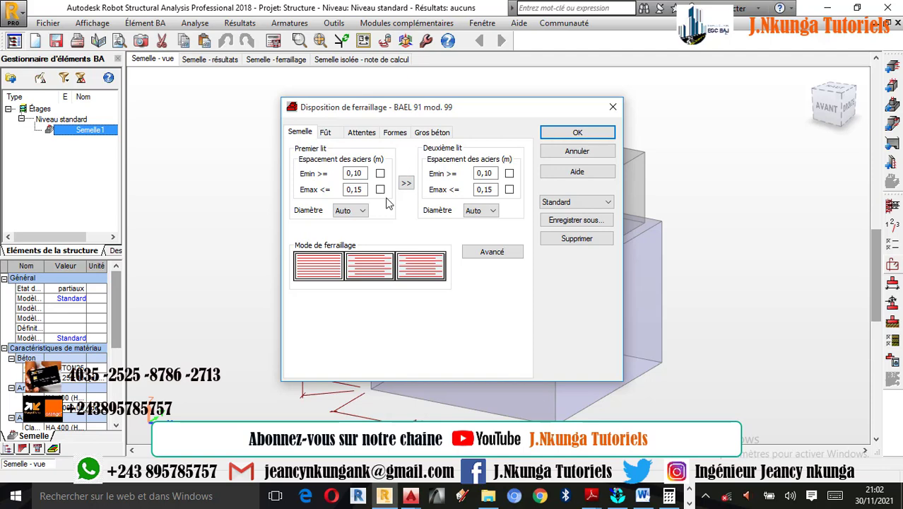
click(326, 134)
click(308, 135)
click(490, 255)
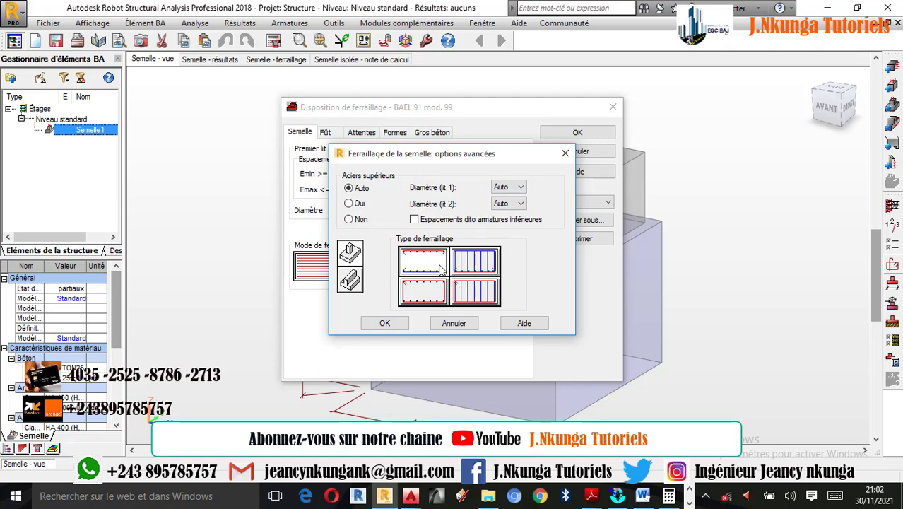
click(566, 153)
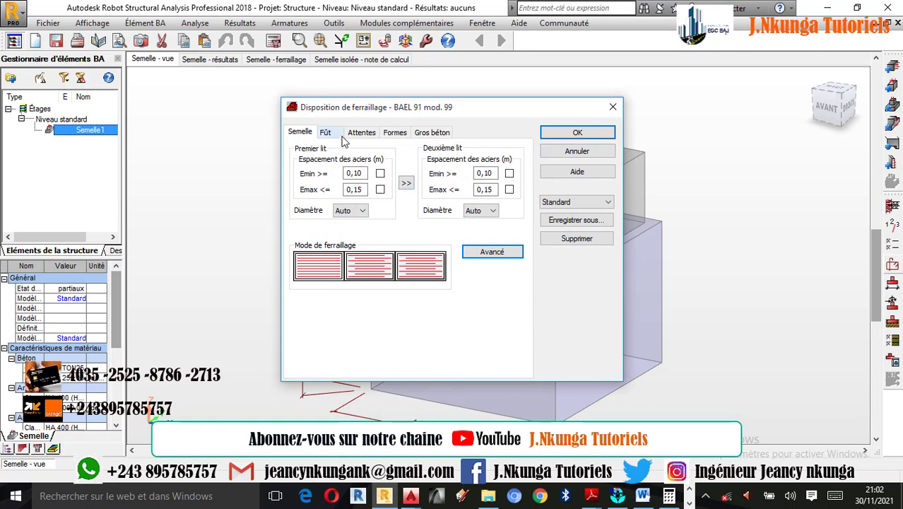
click(493, 252)
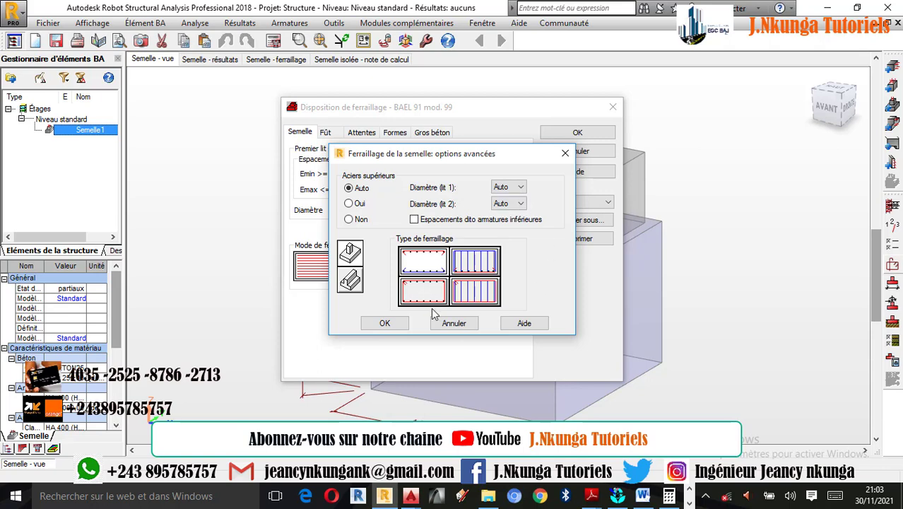
click(365, 323)
Select the second reinforcement mode for the shaft (Fût) and display the starter bar (Attentes) settings
click(325, 133)
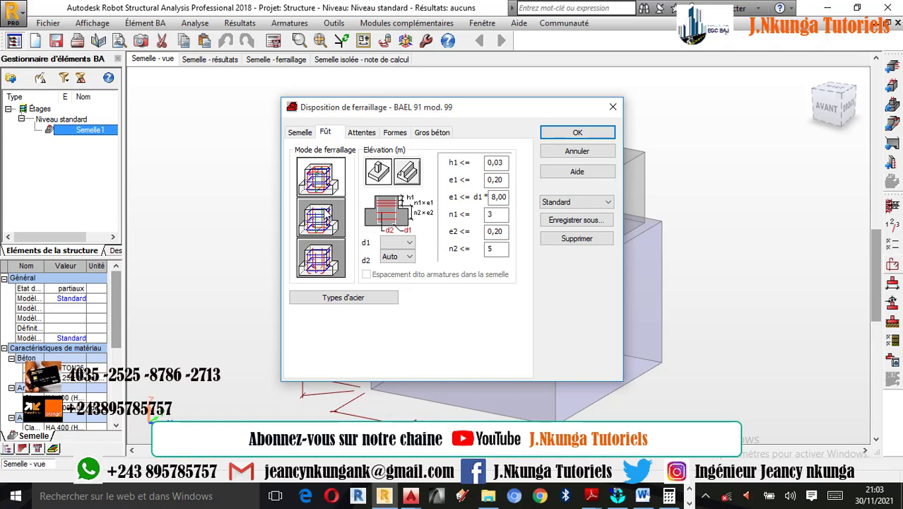
click(320, 178)
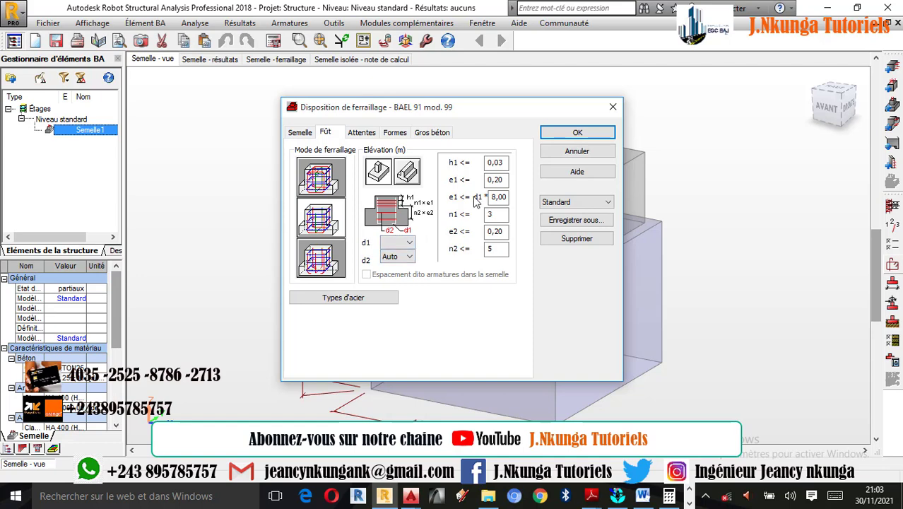
click(360, 134)
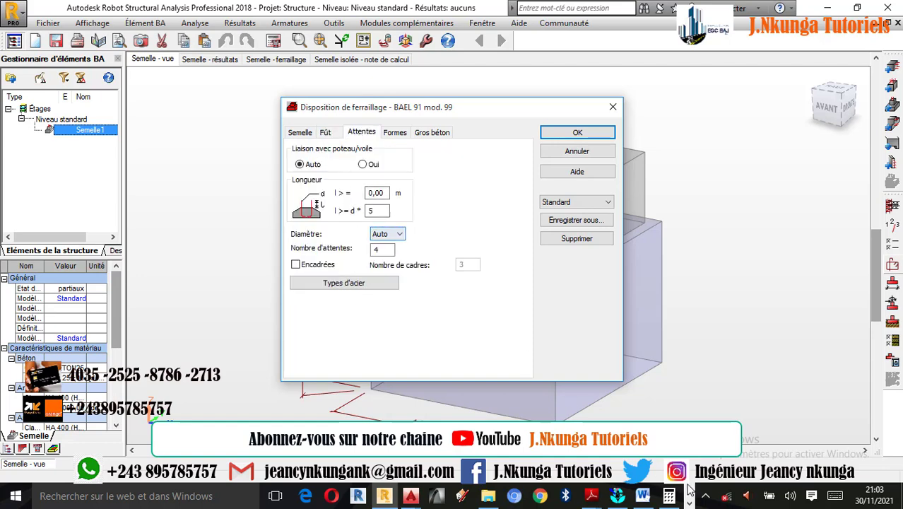
Compute 0.14 × 5 in the Windows Calculator and set the starter bars' minimum length to 0.7 m
click(669, 495)
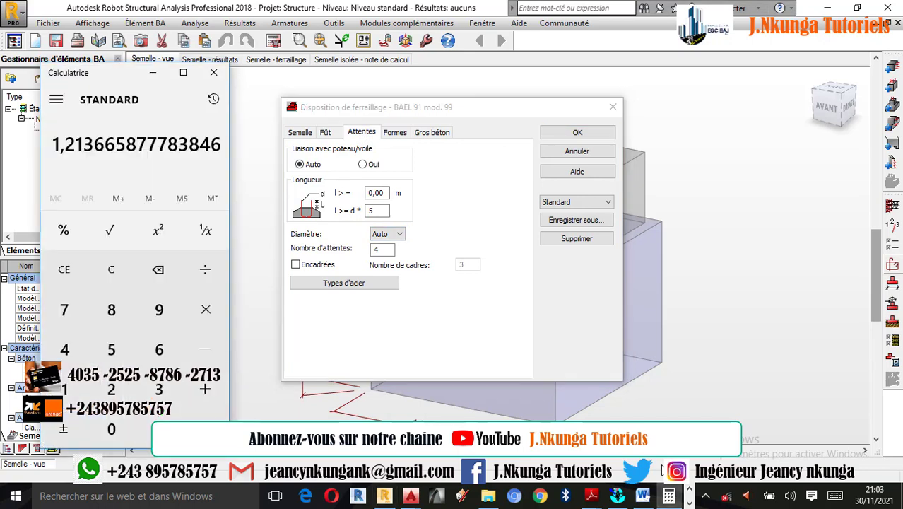
click(117, 270)
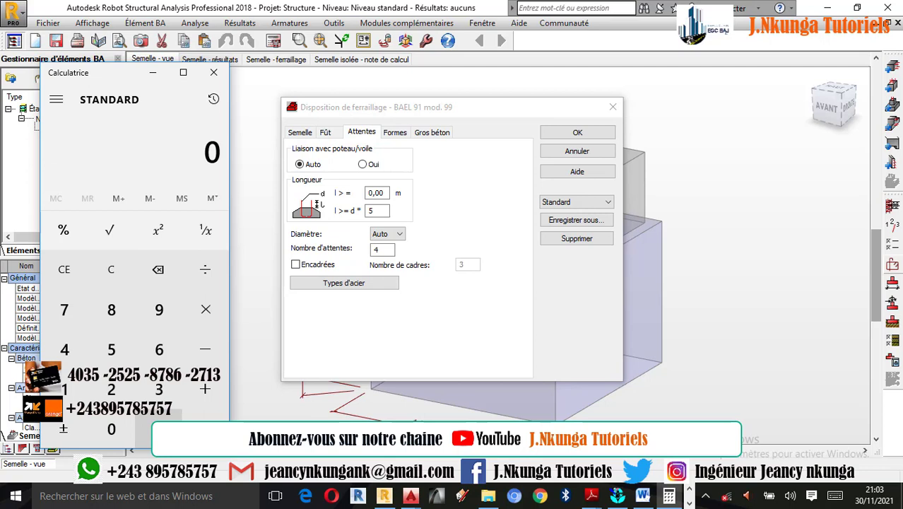
click(159, 418)
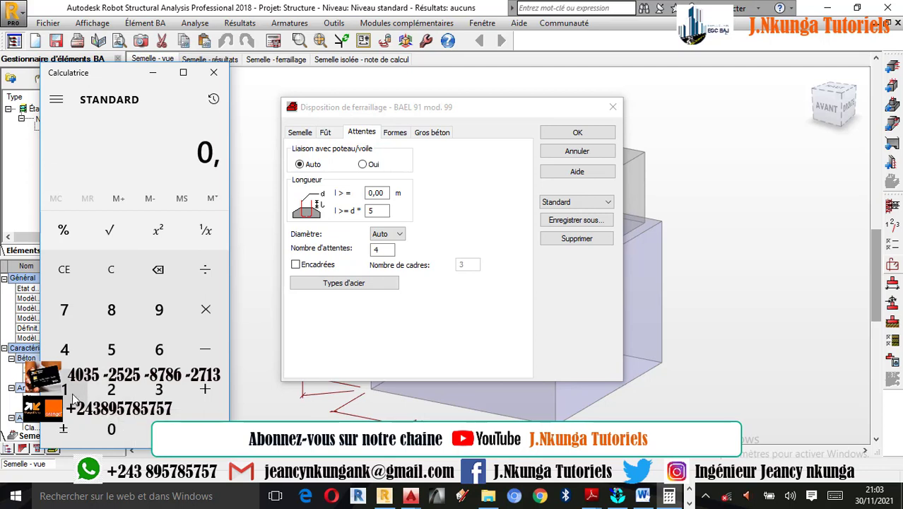
click(65, 389)
click(64, 351)
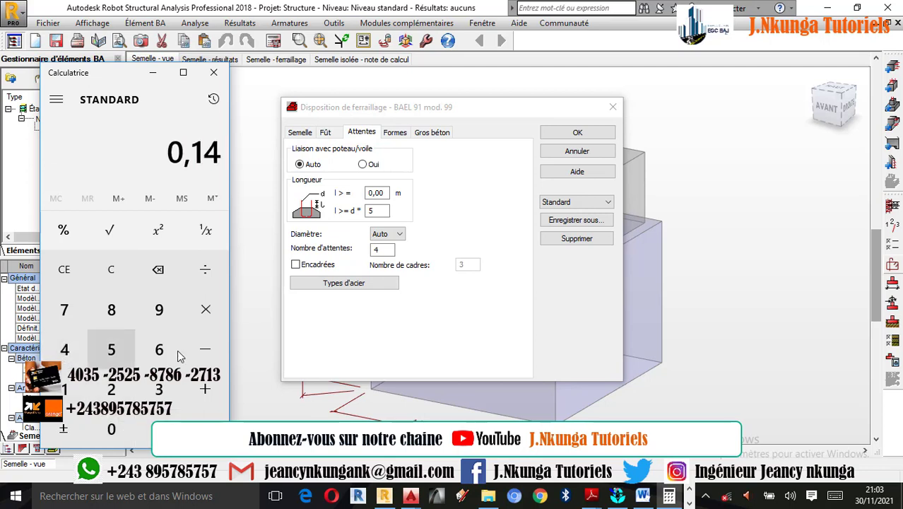
click(207, 316)
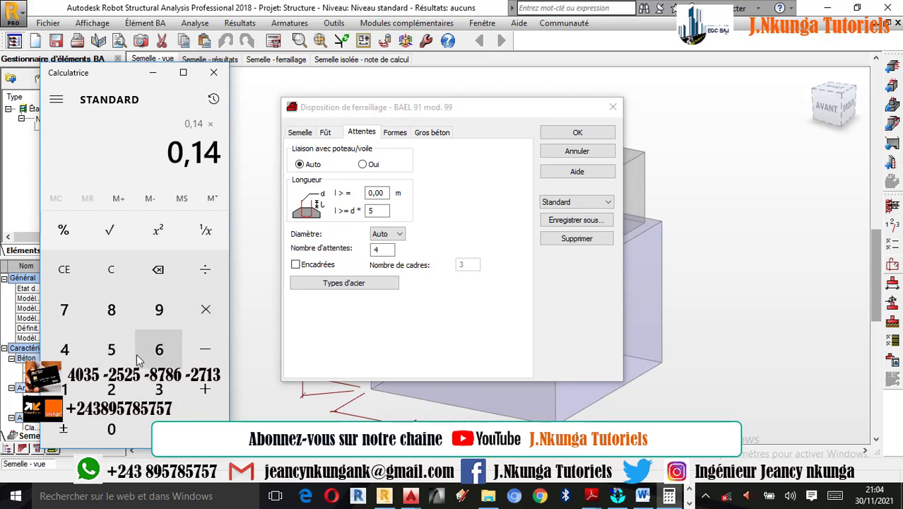
click(113, 349)
click(205, 417)
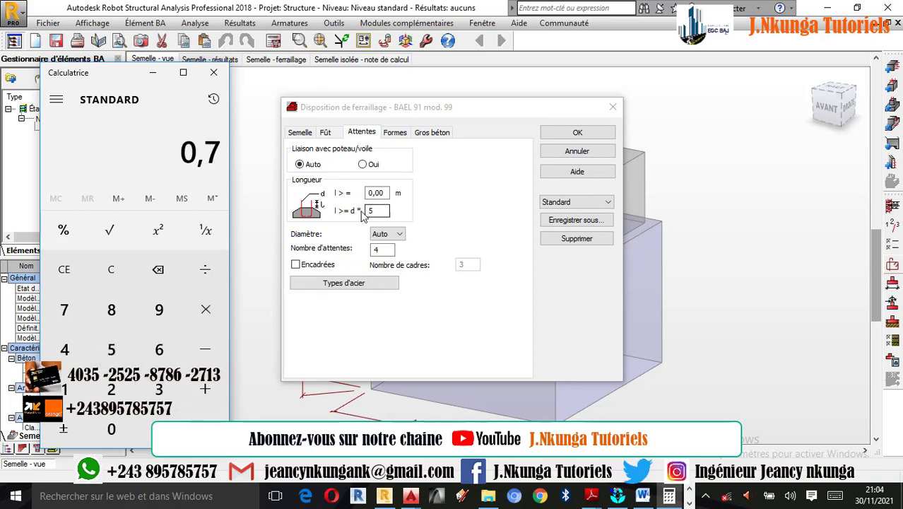
click(380, 193)
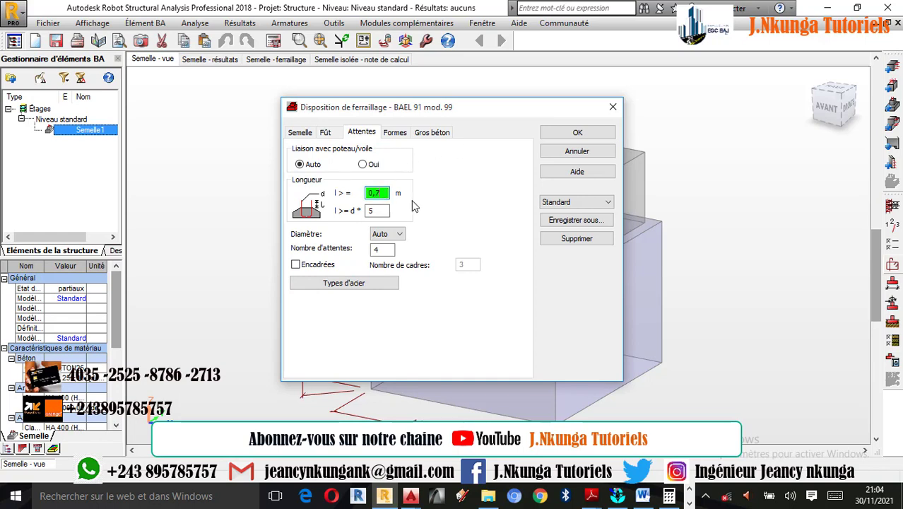
Review the bar shapes with their hook angles and the mass concrete (Gros béton) reinforcement settings, and confirm the reinforcement layout
click(396, 133)
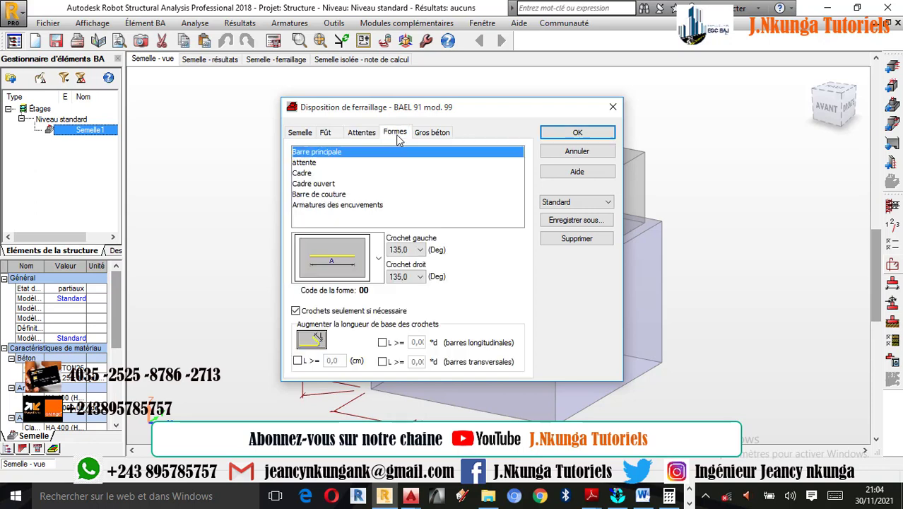
click(418, 251)
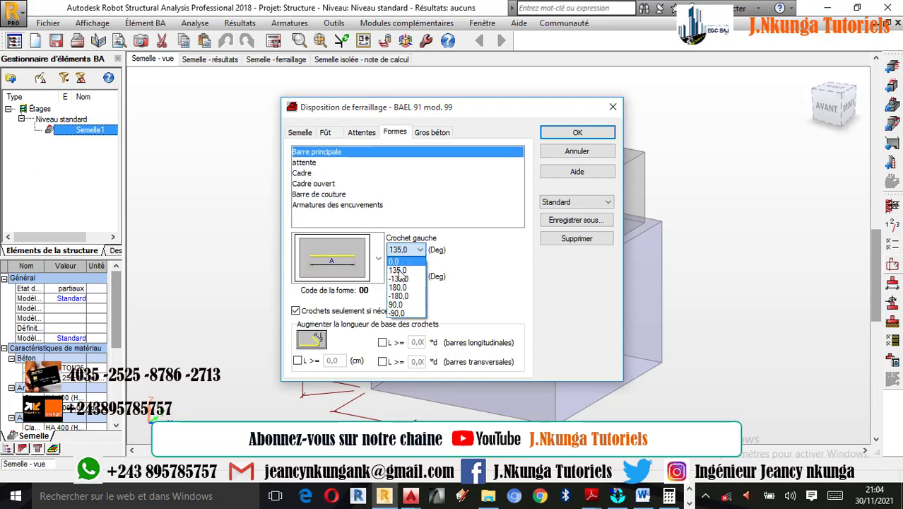
click(465, 271)
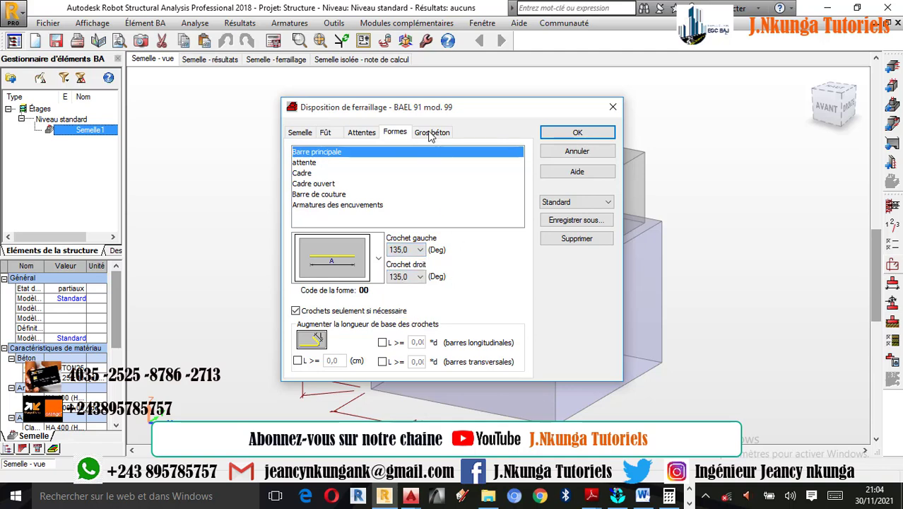
click(431, 134)
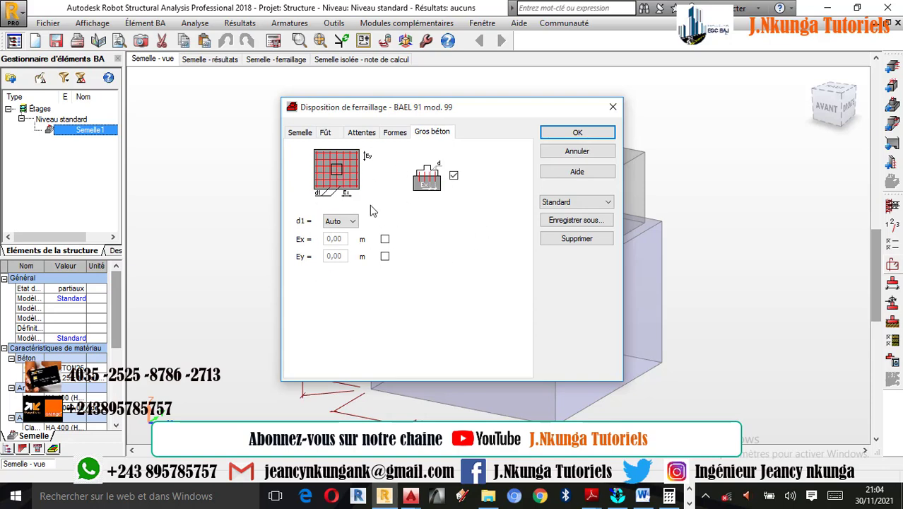
click(571, 136)
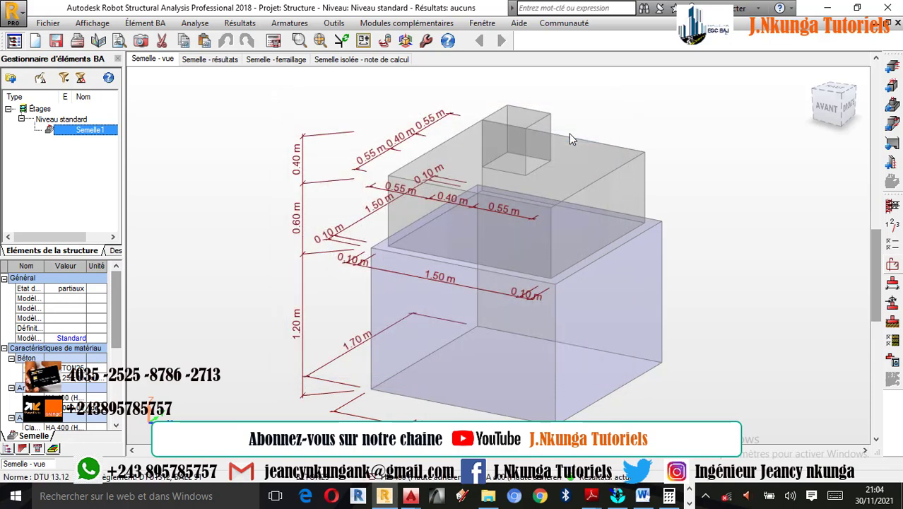
In the drawing parameters, add number and diameter, length and spacing to the bar descriptions, and enable longitudinal bar descriptions in the section
click(275, 43)
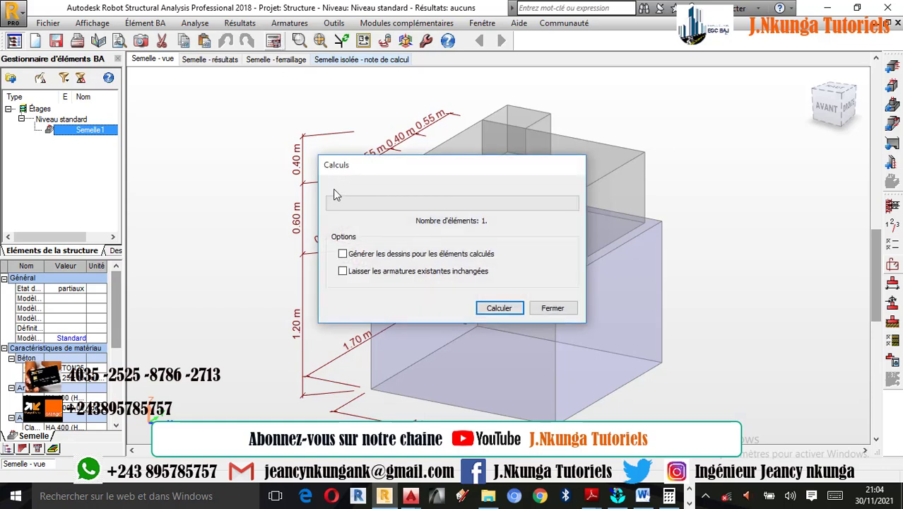
click(552, 309)
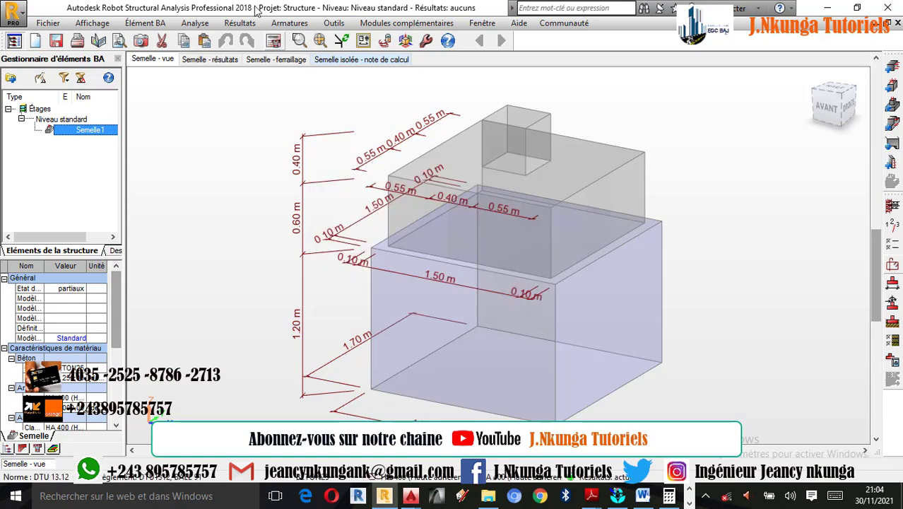
click(198, 25)
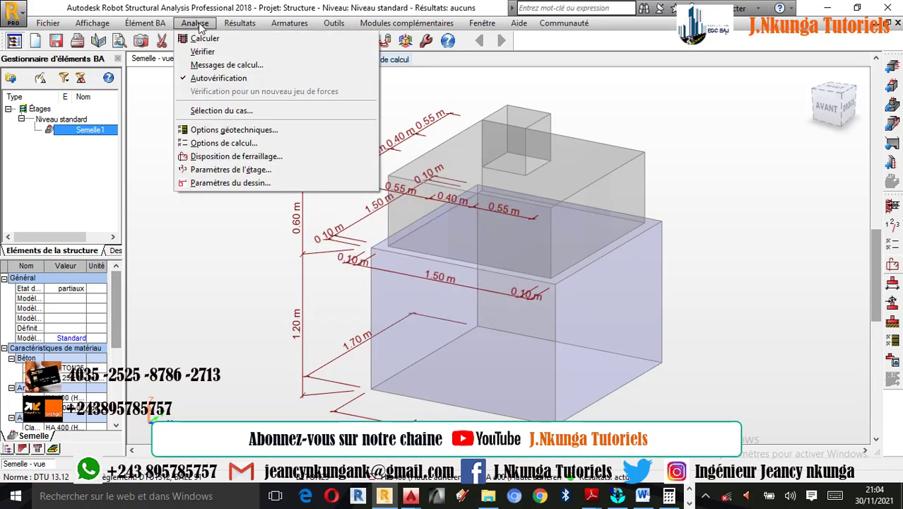
click(230, 182)
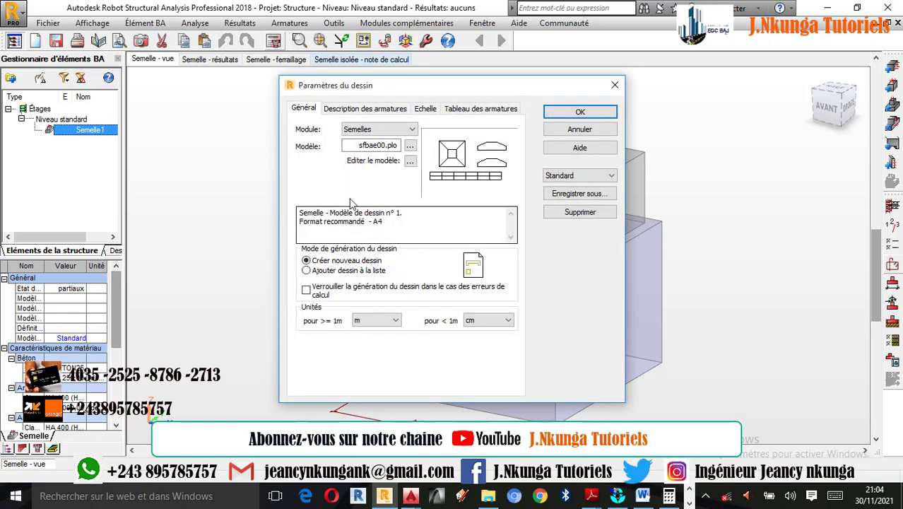
click(345, 111)
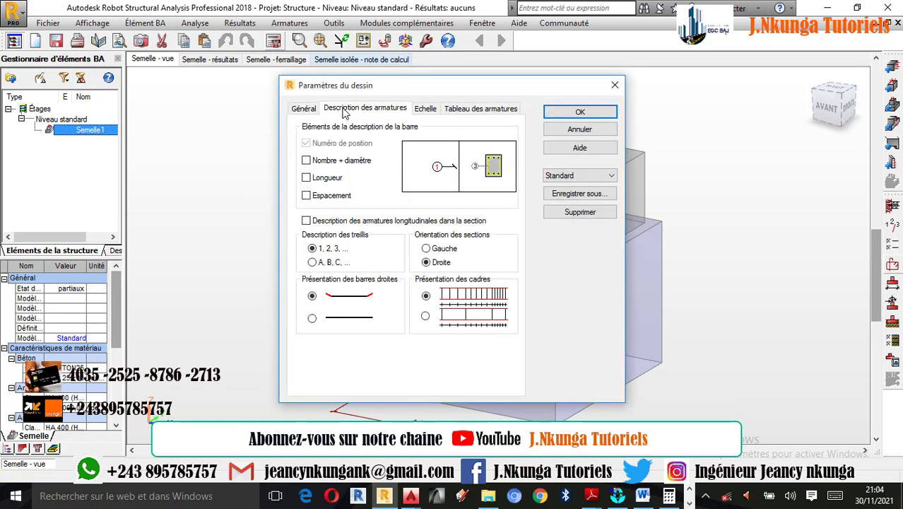
click(318, 162)
click(319, 181)
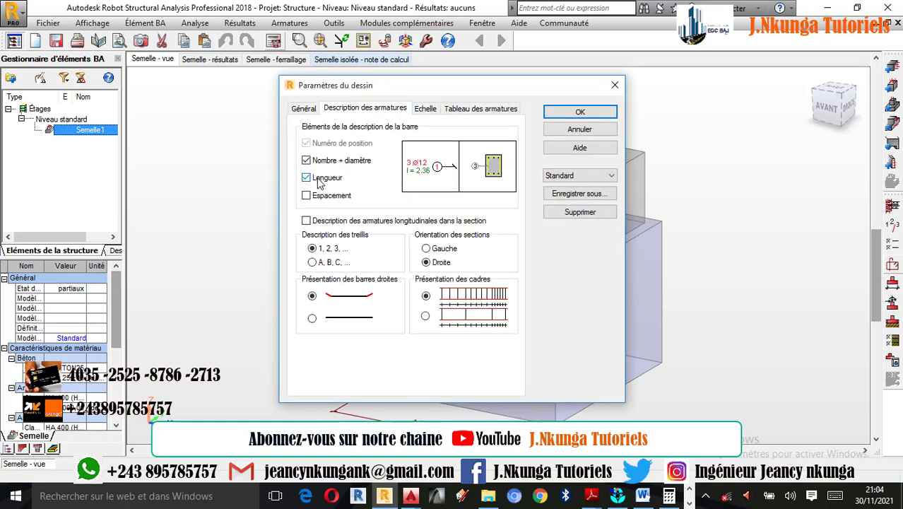
click(328, 201)
click(325, 222)
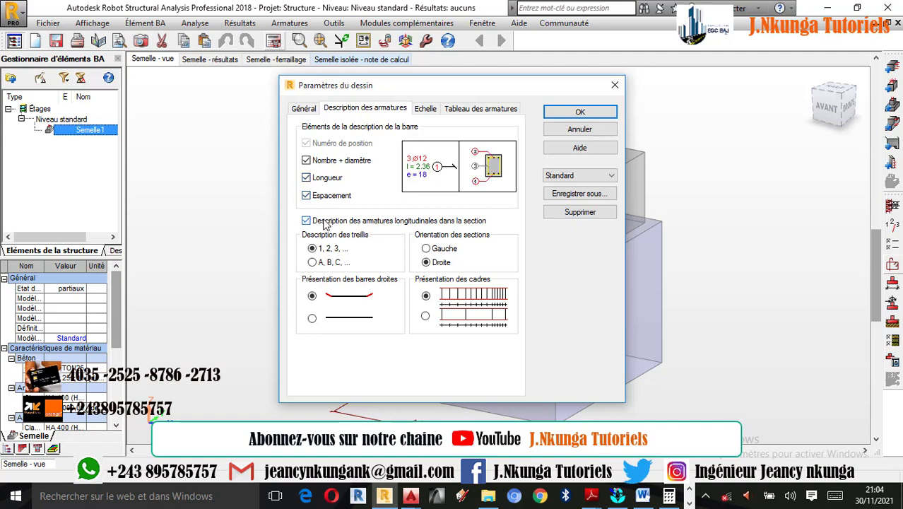
Include the number of pieces (Nombre de pièces) in the drawing's reinforcement table and confirm the drawing parameters
click(470, 111)
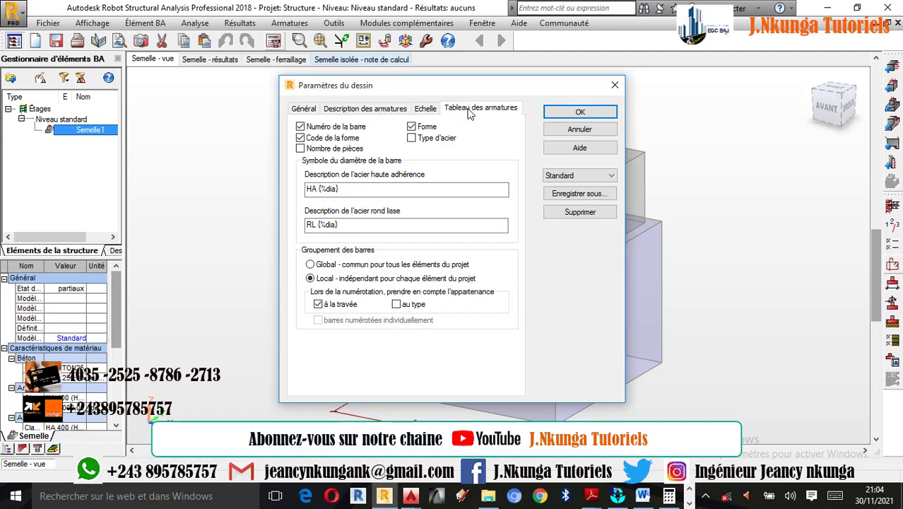
click(335, 150)
click(580, 112)
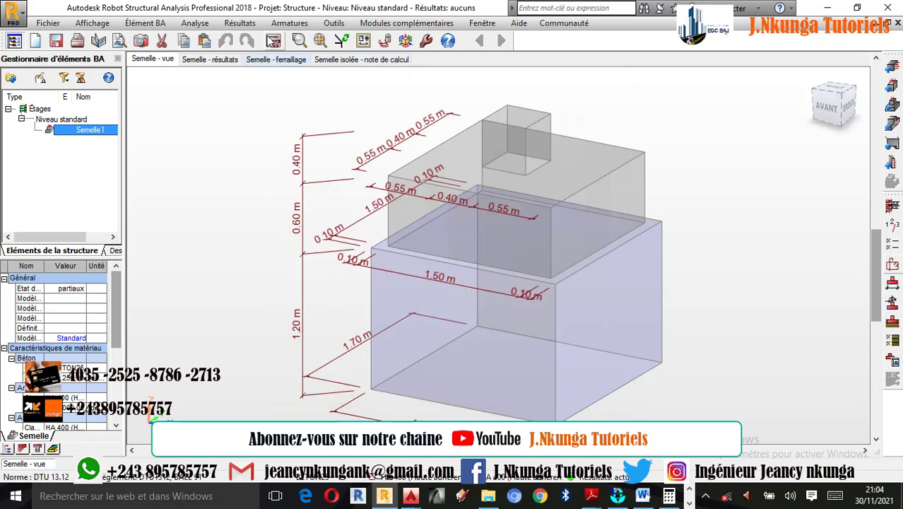
Run the footing calculation and examine the X-X and Y-Y sections on the generated reinforcement drawing
click(273, 41)
click(499, 310)
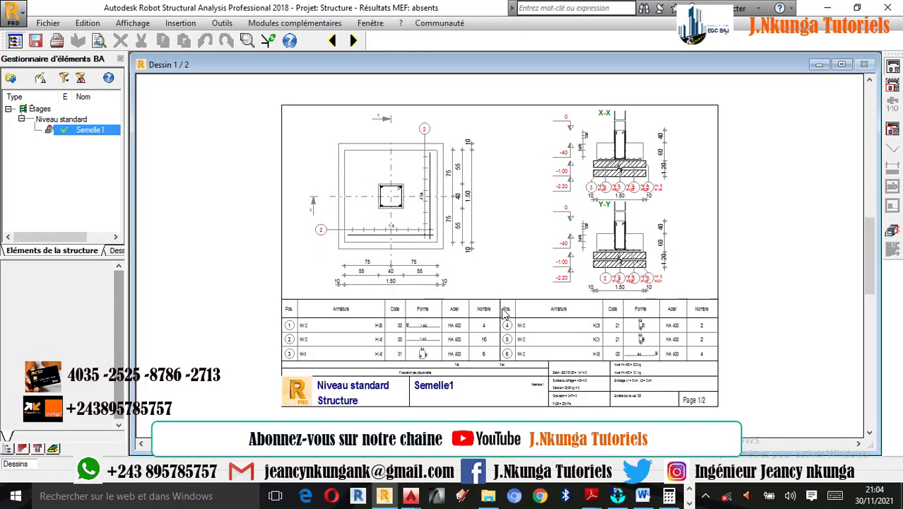
scroll(617, 259, up, 5)
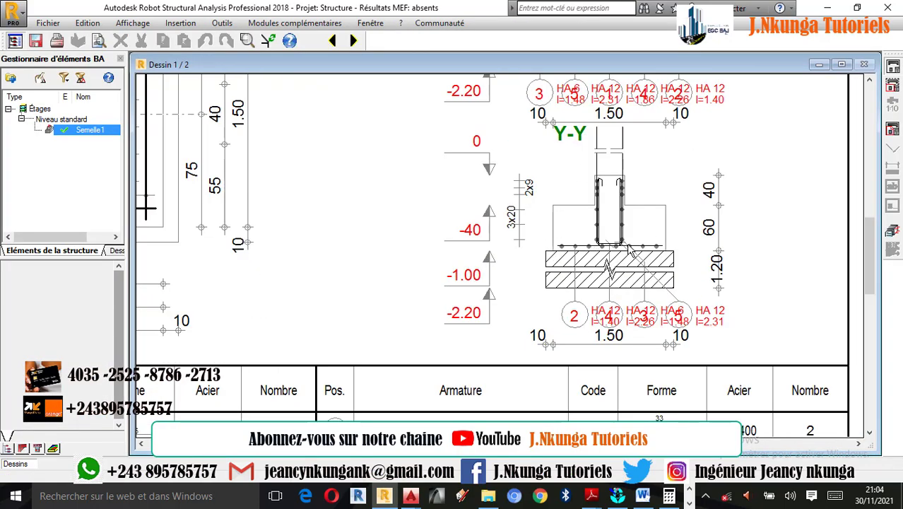
scroll(650, 253, up, 2)
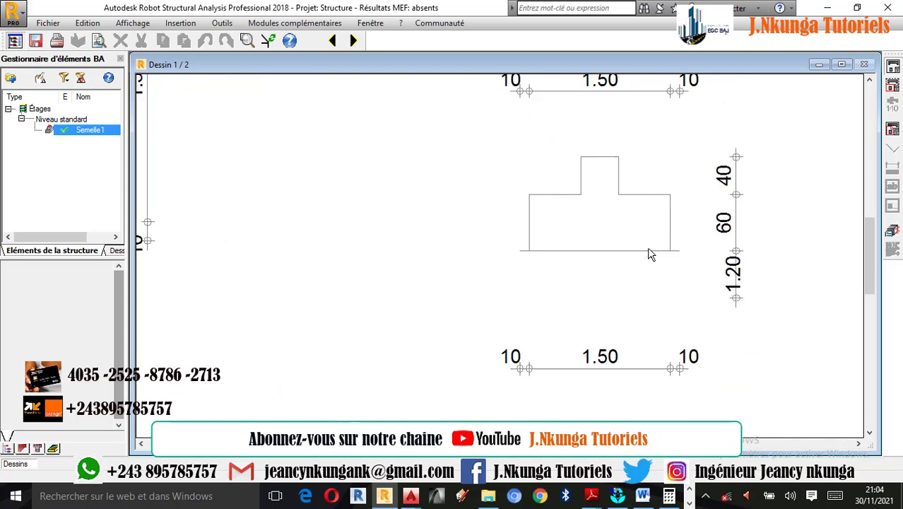
scroll(644, 261, down, 3)
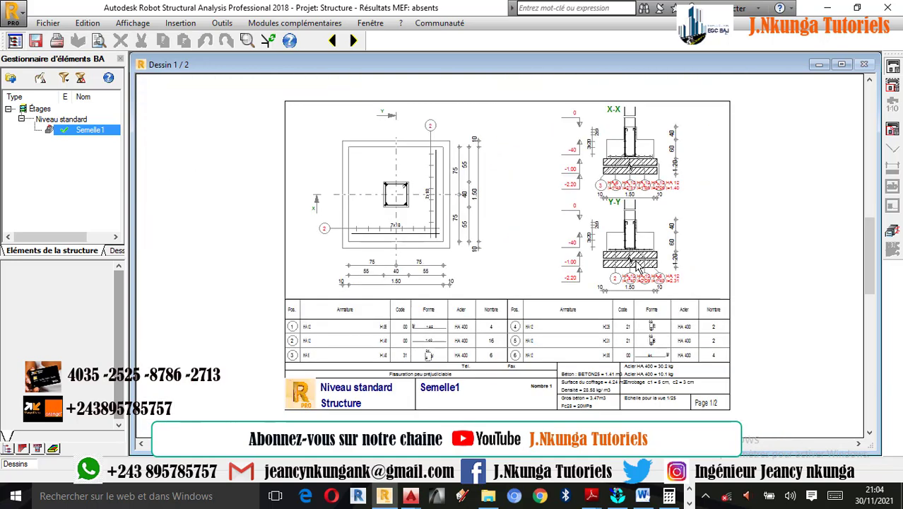
scroll(648, 147, up, 2)
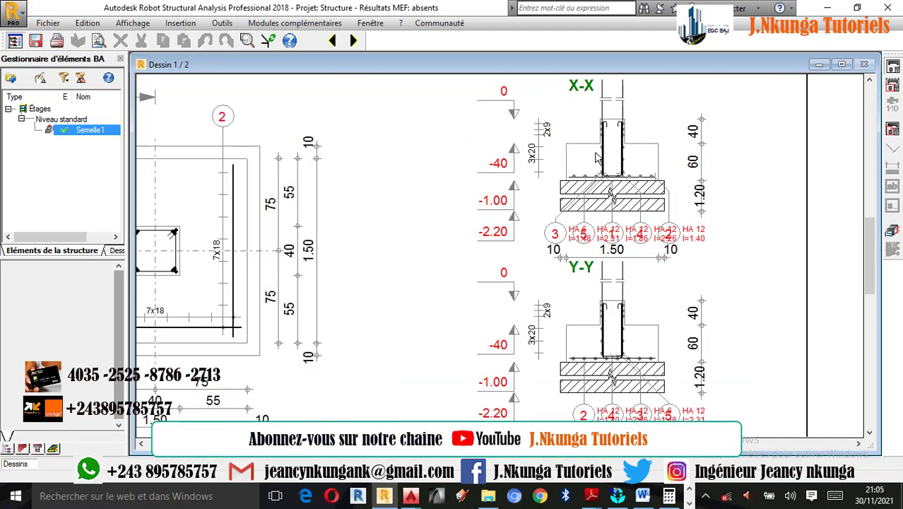
Return to the footing's reinforcement view and close the bar table and the bar details pane
click(894, 232)
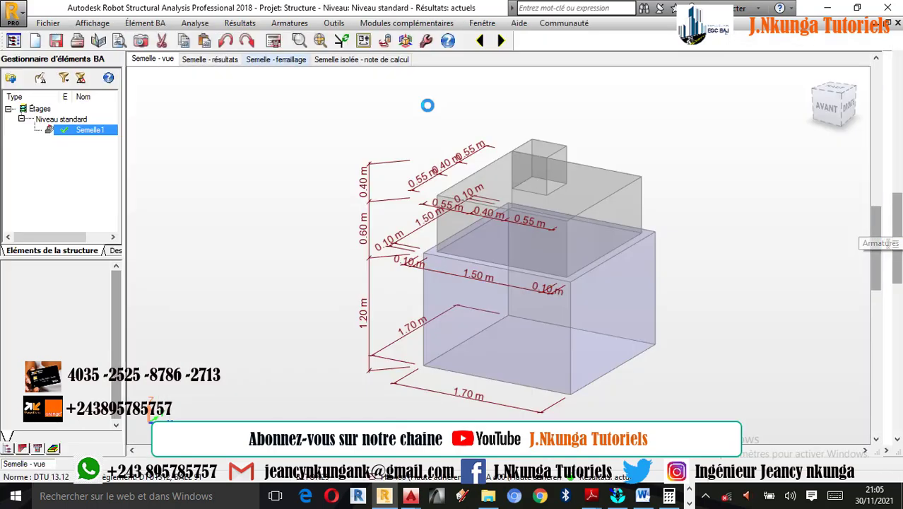
click(283, 62)
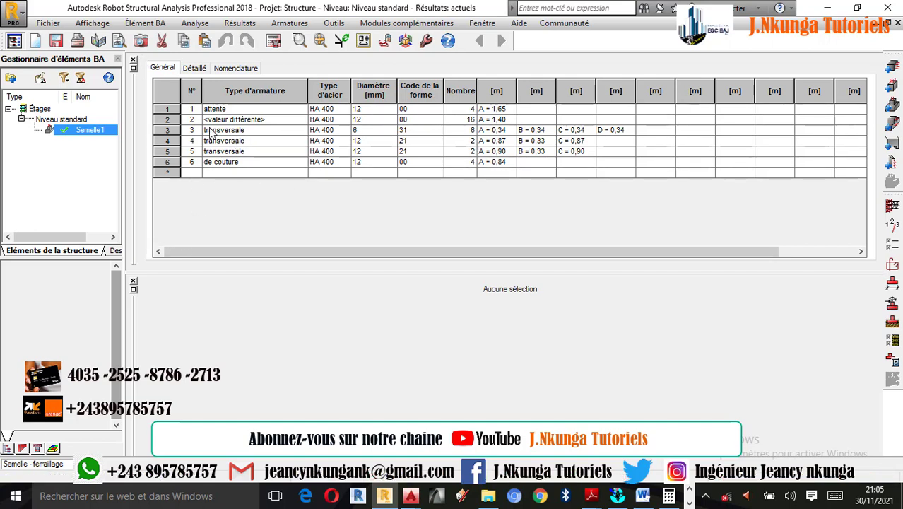
click(133, 60)
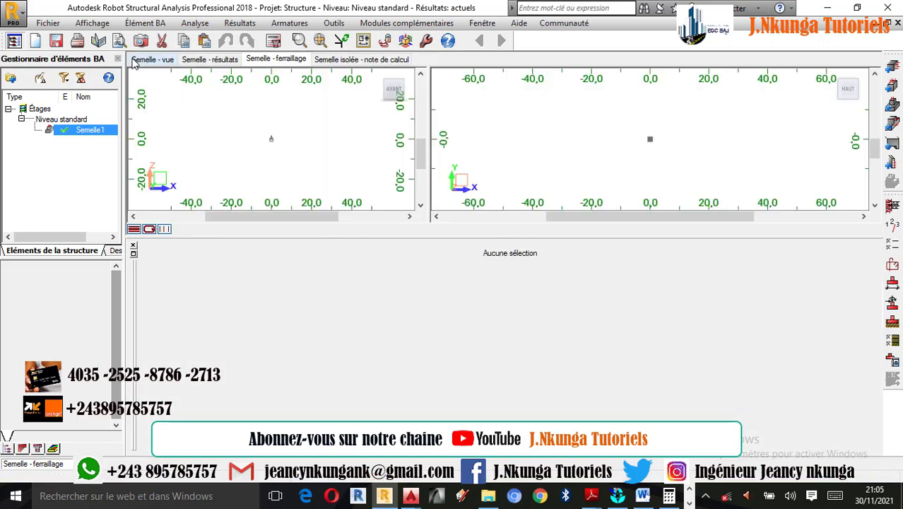
click(133, 248)
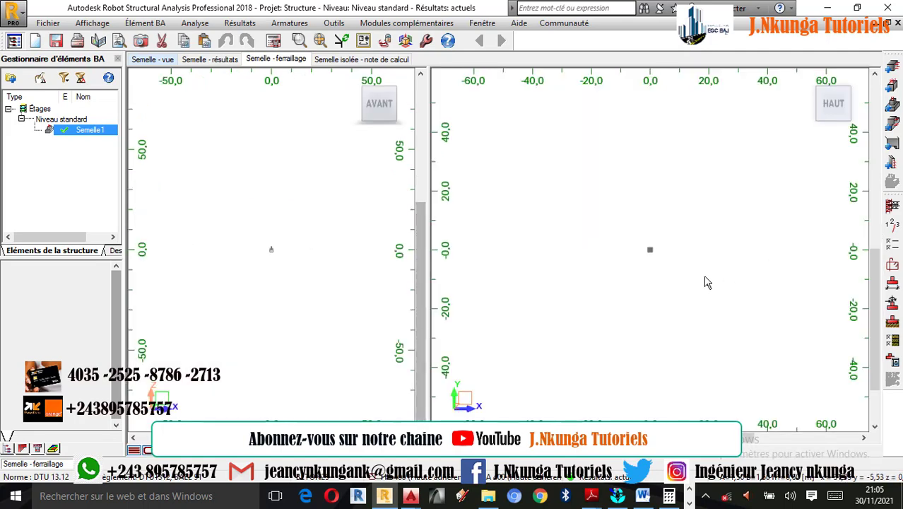
Examine the footing's reinforcement cage and the bars anchored in the mass concrete, in 3D and in front elevation
scroll(584, 224, up, 4)
scroll(569, 206, up, 3)
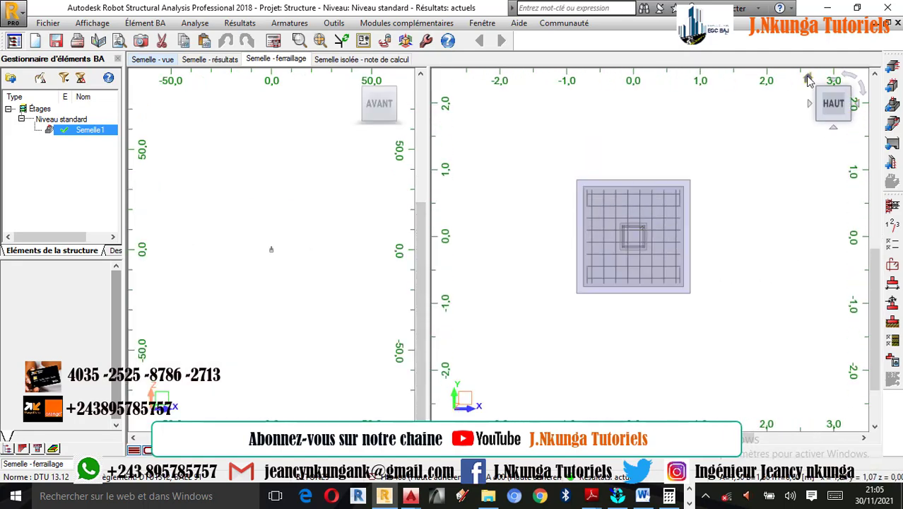
click(806, 83)
scroll(703, 294, up, 2)
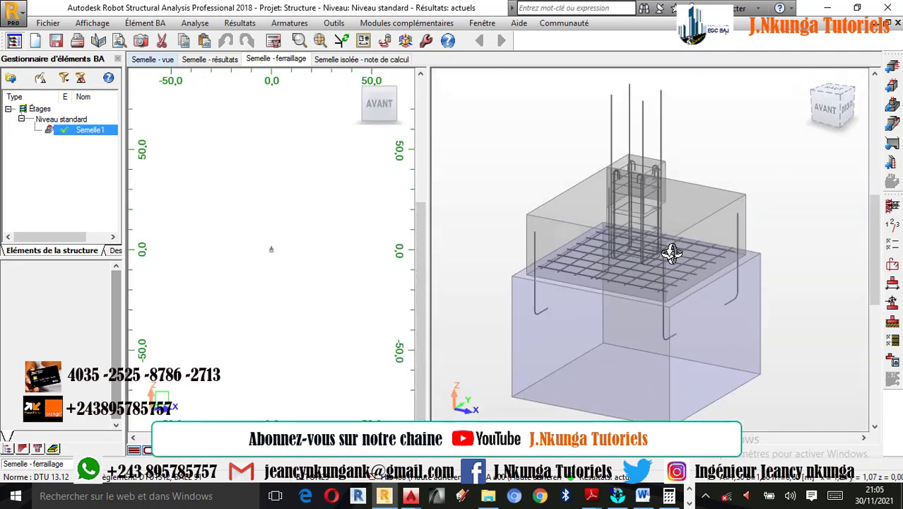
scroll(671, 254, up, 2)
scroll(671, 258, down, 3)
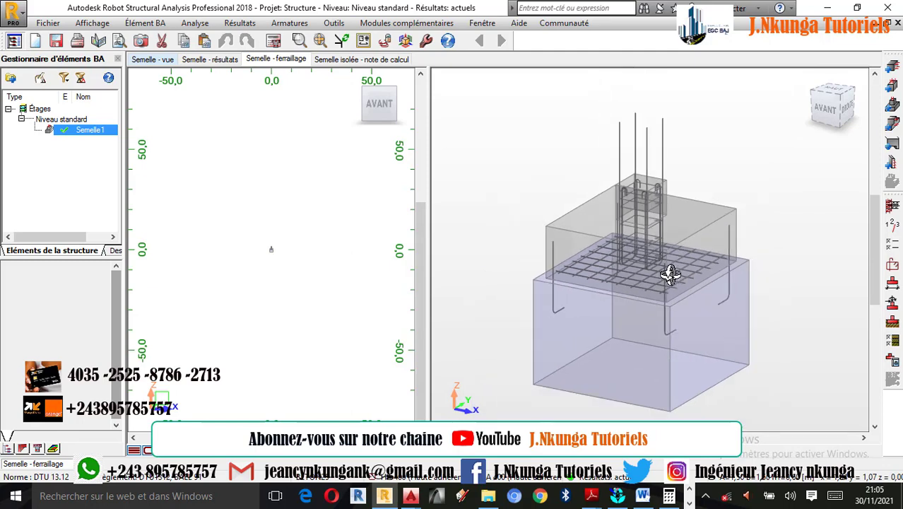
scroll(281, 258, up, 3)
scroll(281, 258, up, 5)
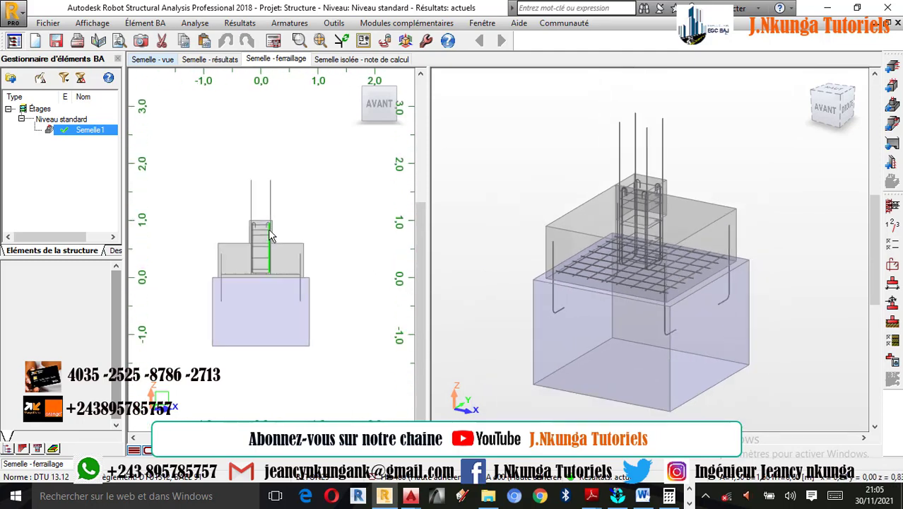
scroll(263, 206, up, 1)
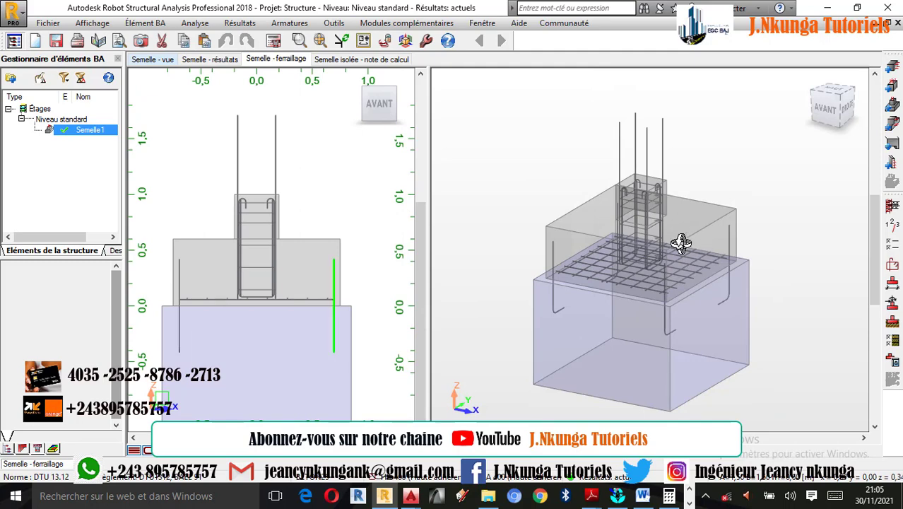
In the footing's advanced reinforcement options, set top bars (Aciers supérieurs) to Oui with diameter 12 for both lit 1 and lit 2
scroll(660, 253, up, 1)
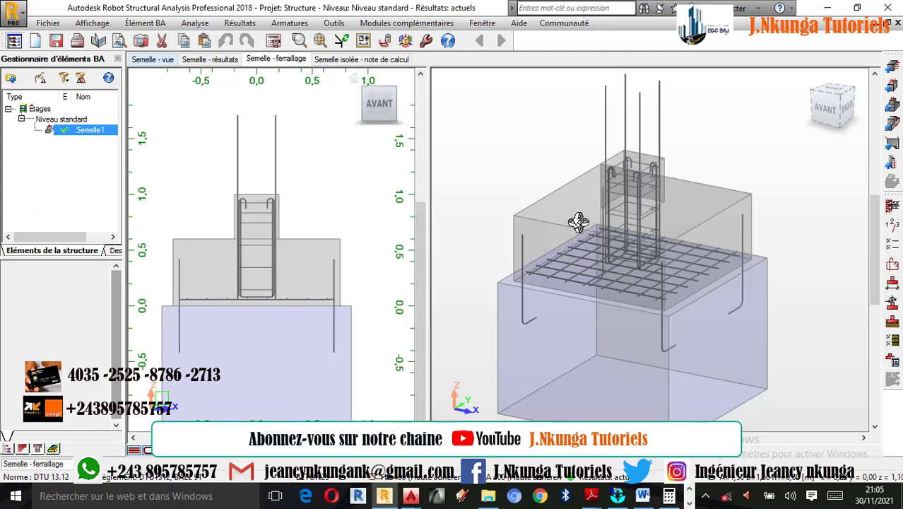
click(892, 266)
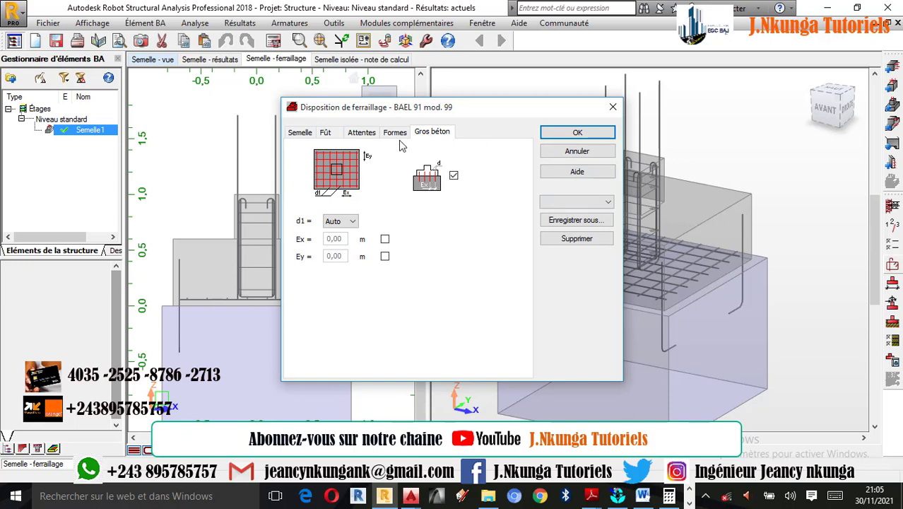
click(301, 133)
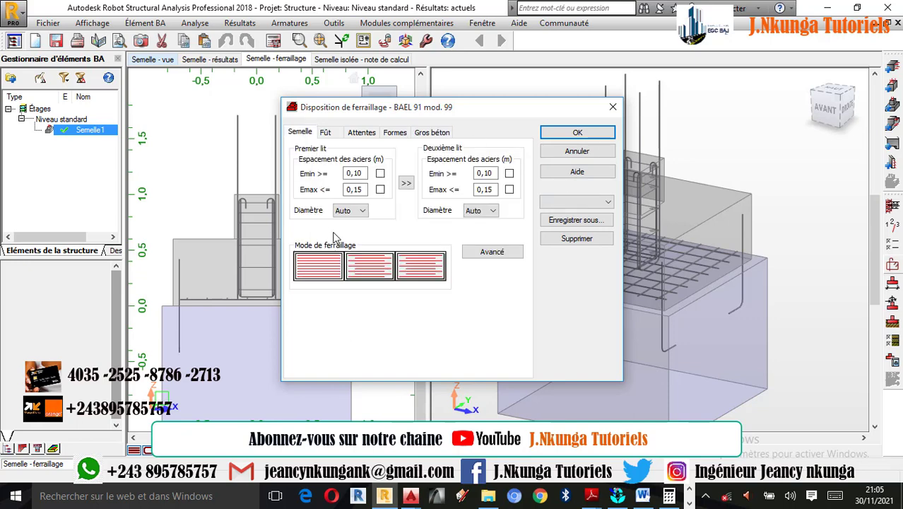
click(493, 253)
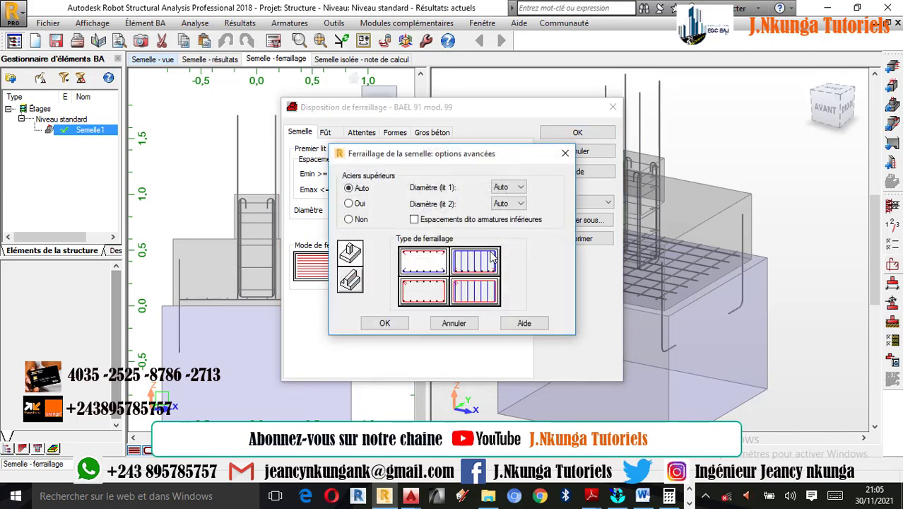
click(350, 203)
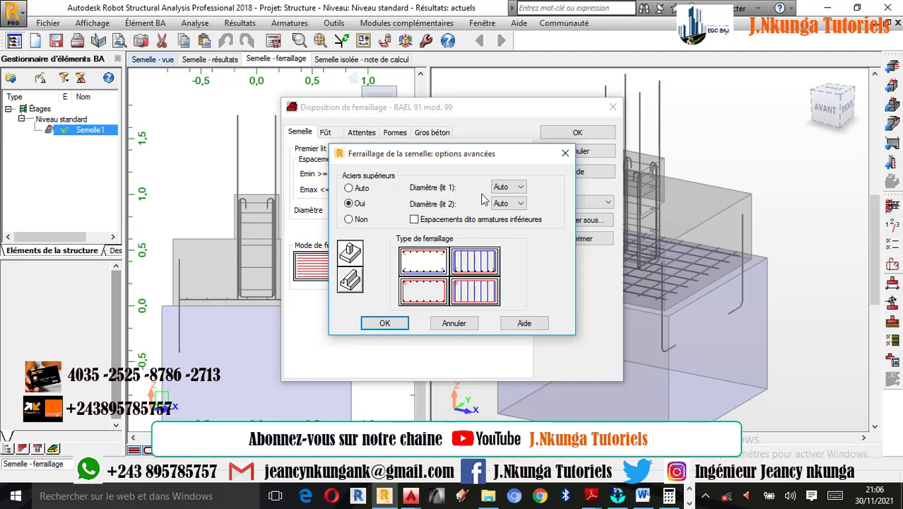
click(504, 190)
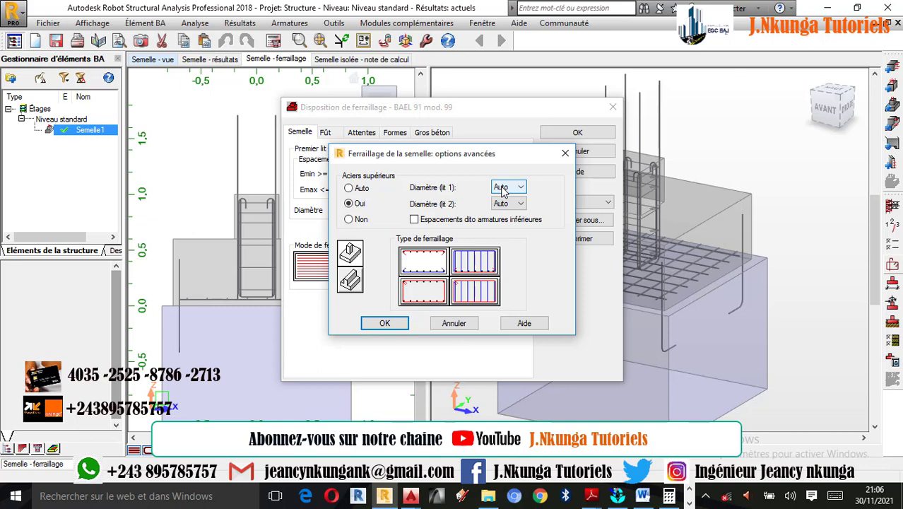
click(506, 190)
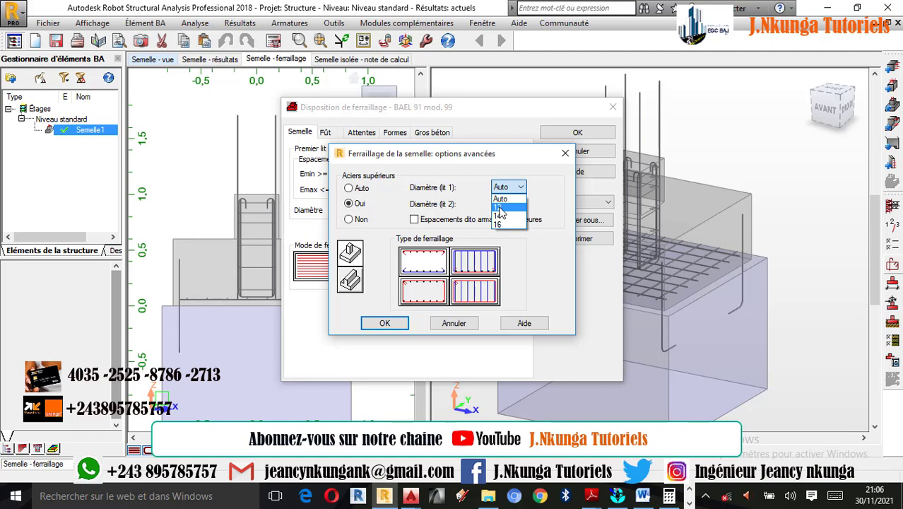
click(500, 207)
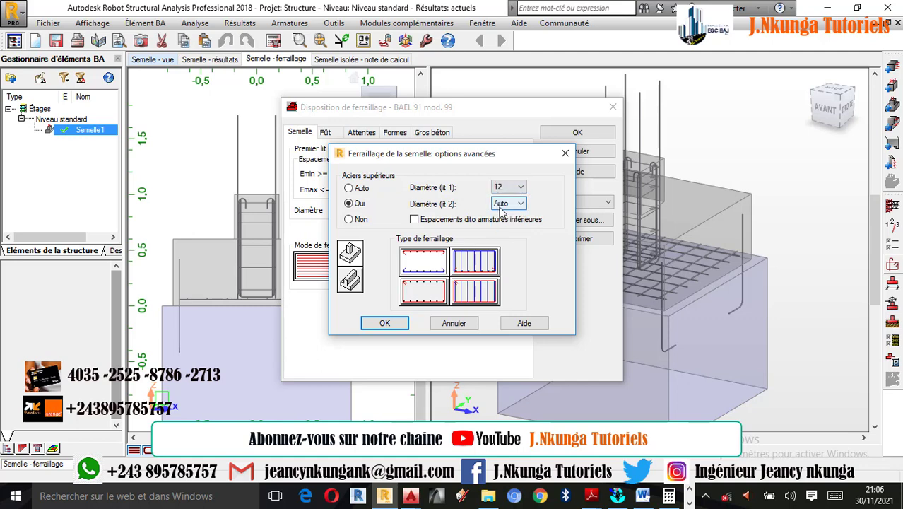
click(509, 205)
click(502, 223)
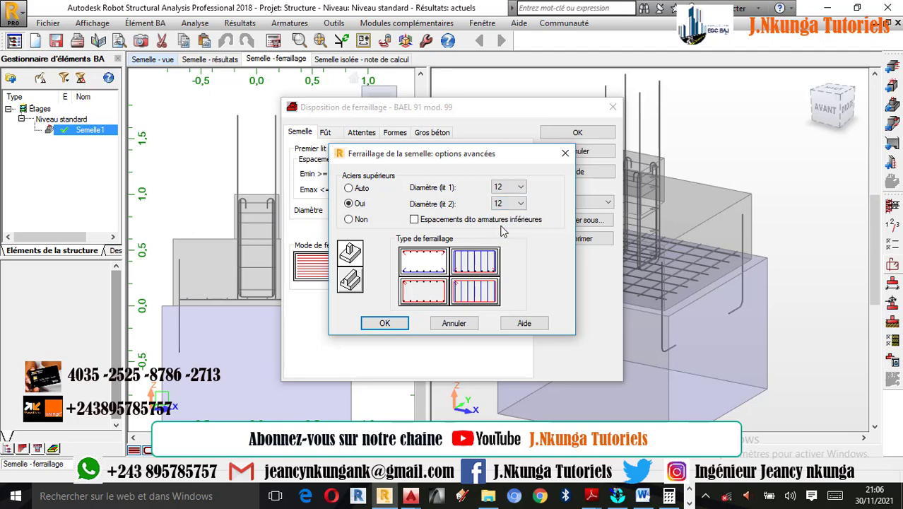
click(386, 324)
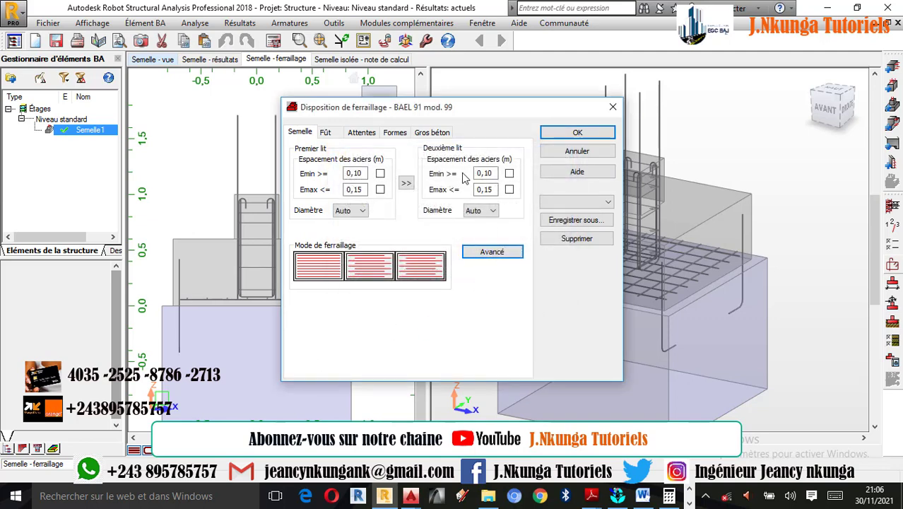
Give the main bars (Barre principale) 90° hooks at both ends, not only if necessary, with a 5 cm minimum base length, and confirm the layout
click(395, 133)
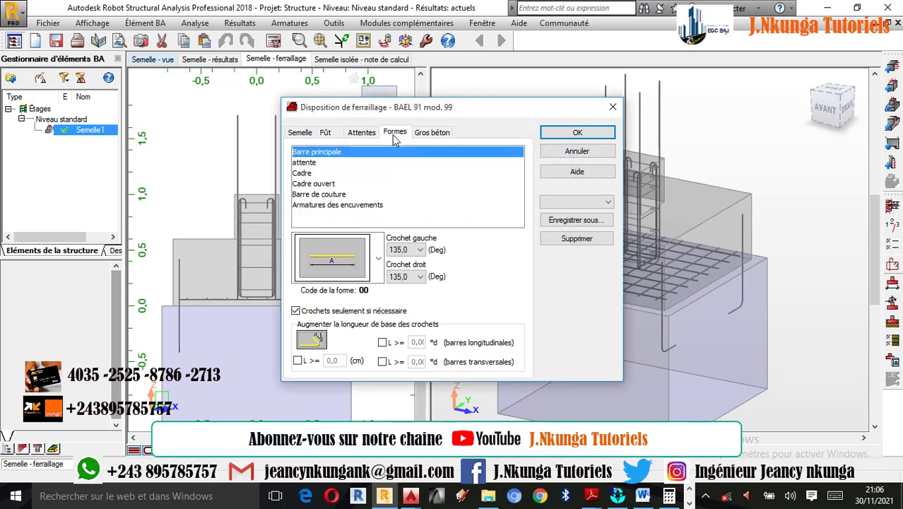
click(419, 250)
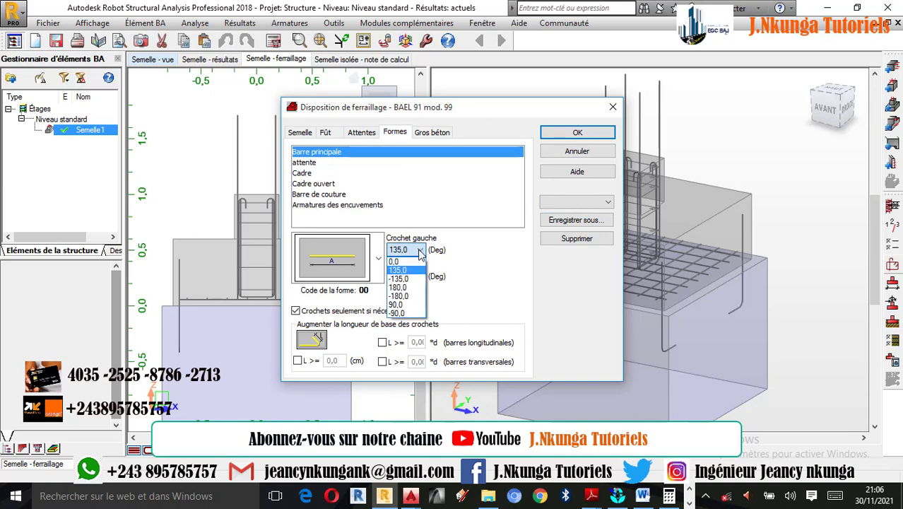
click(396, 305)
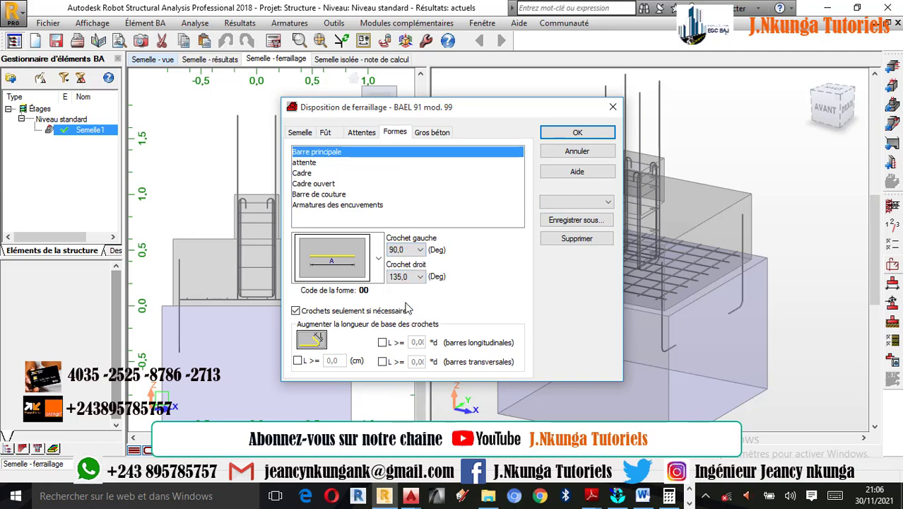
click(410, 277)
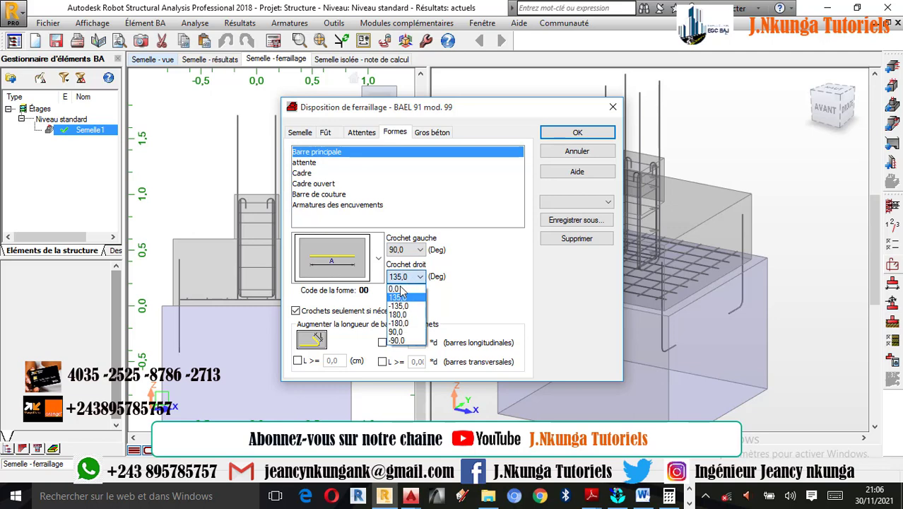
click(403, 330)
click(297, 311)
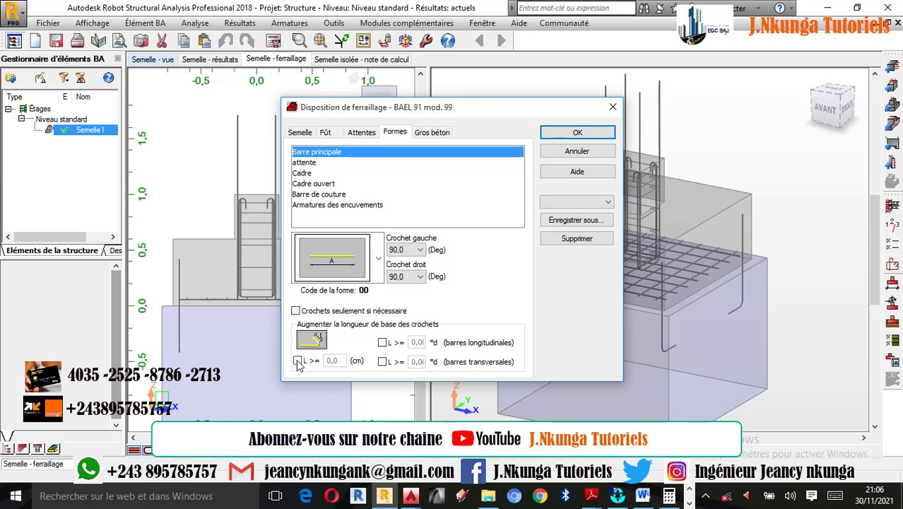
click(298, 360)
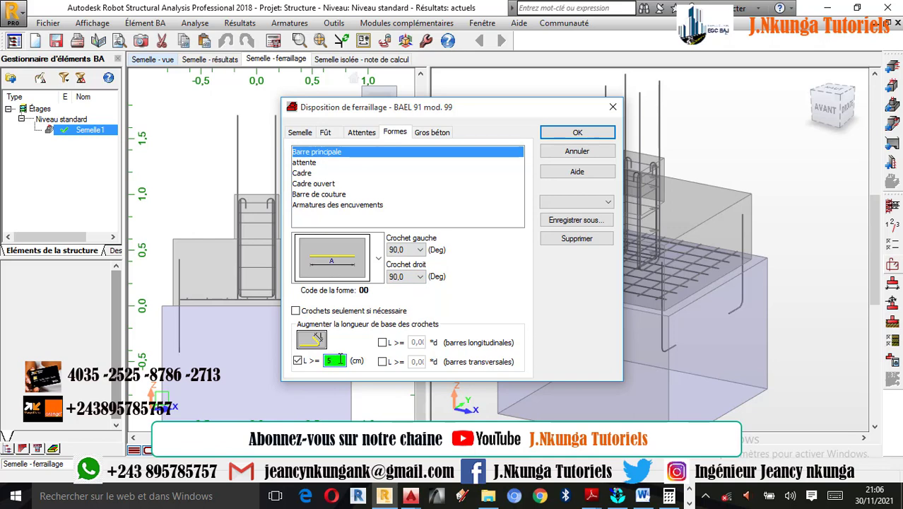
click(587, 133)
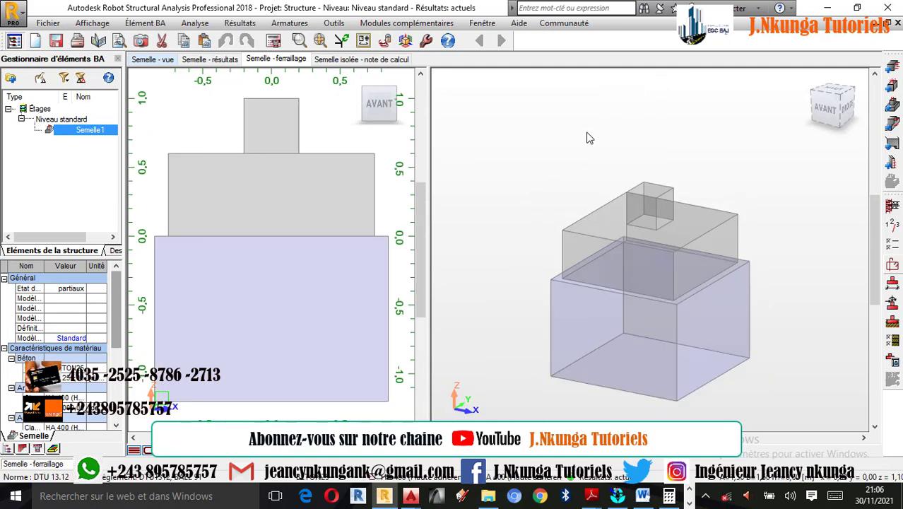
Recalculate the footing with drawing generation for the calculated elements enabled
click(274, 41)
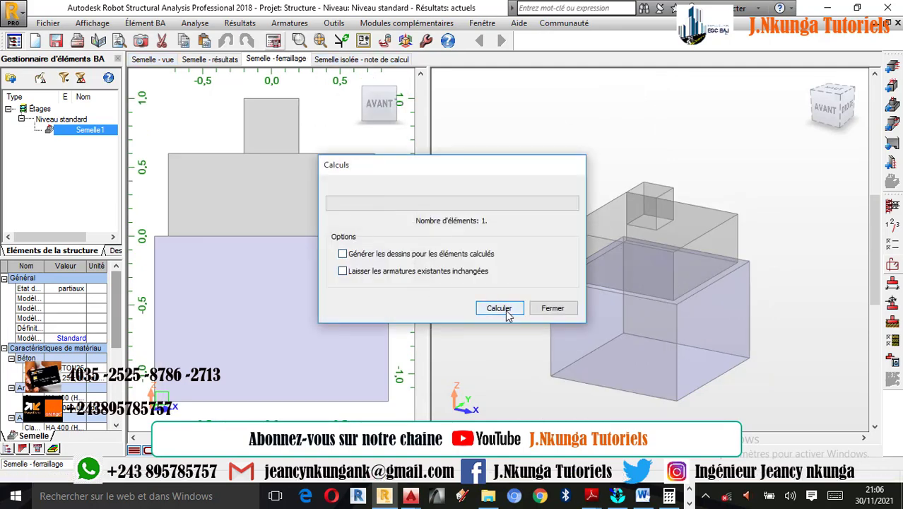
click(372, 254)
click(498, 309)
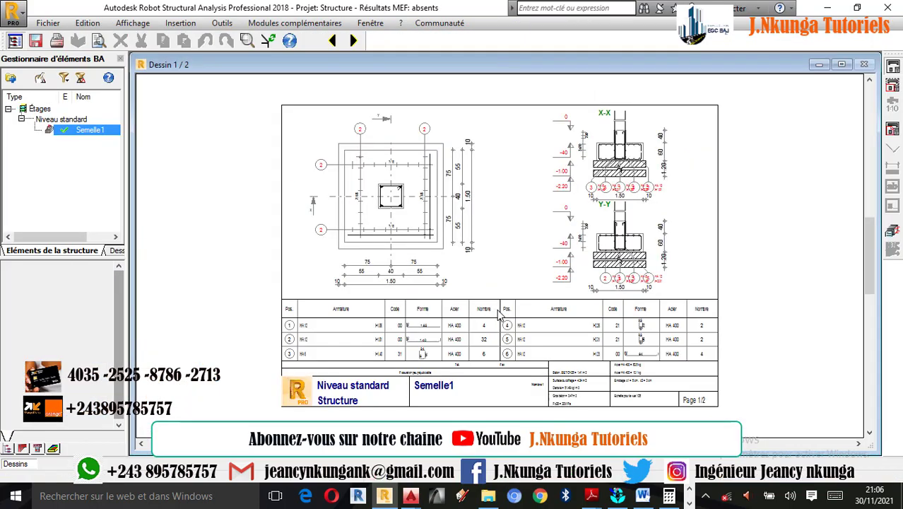
Examine the top and bottom bars in the plan and the X-X and Y-Y sections of the regenerated drawing
scroll(632, 251, up, 5)
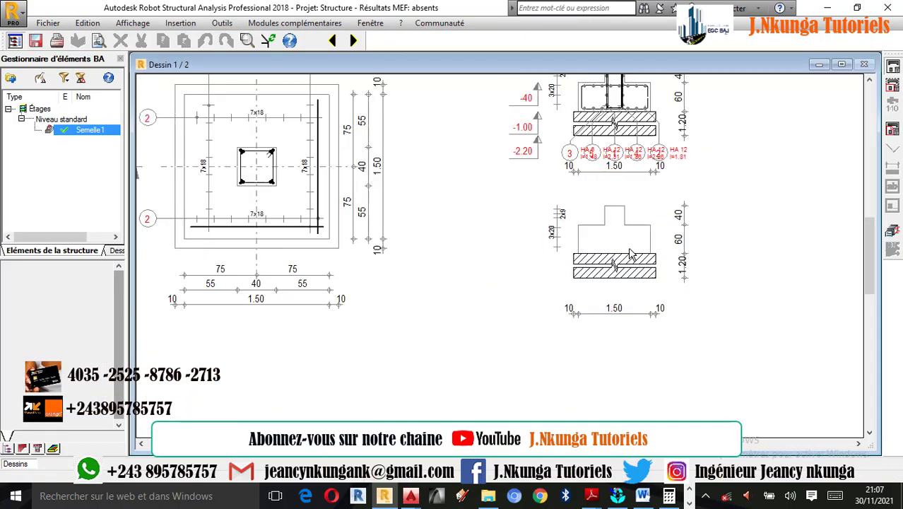
scroll(622, 219, up, 1)
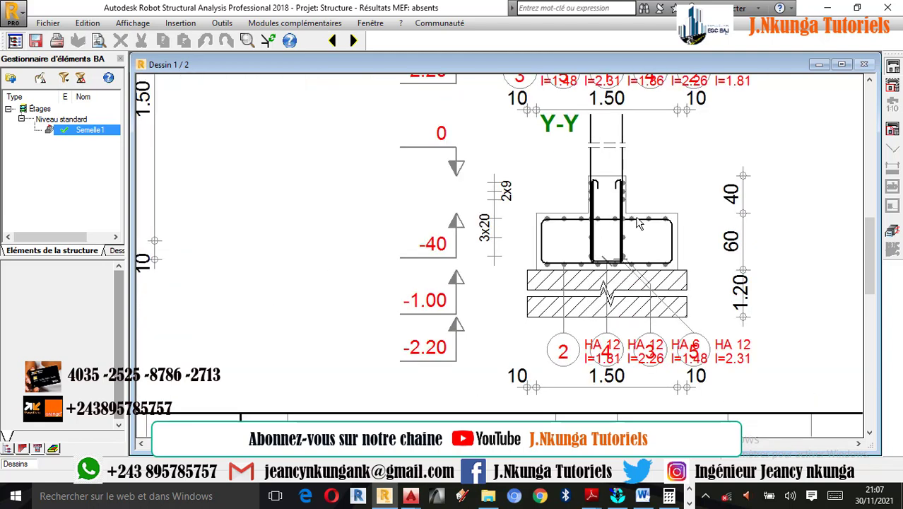
scroll(562, 223, up, 2)
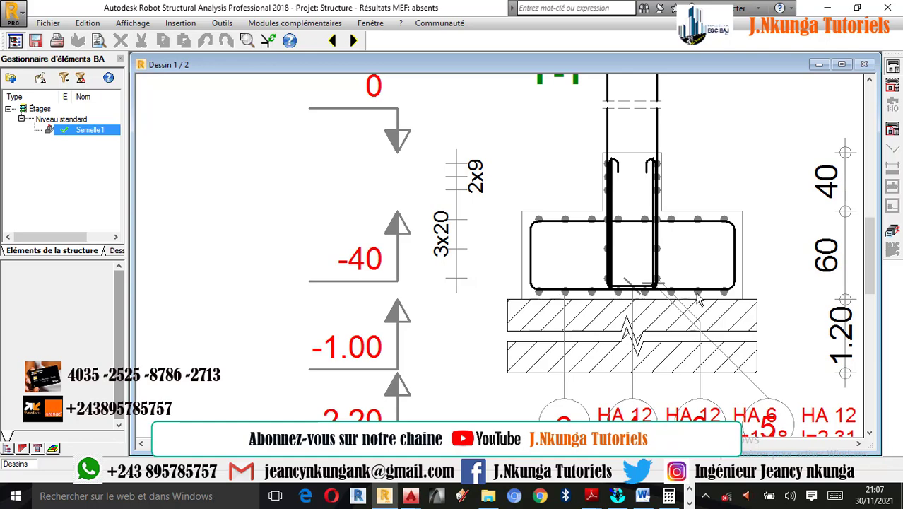
scroll(700, 297, down, 1)
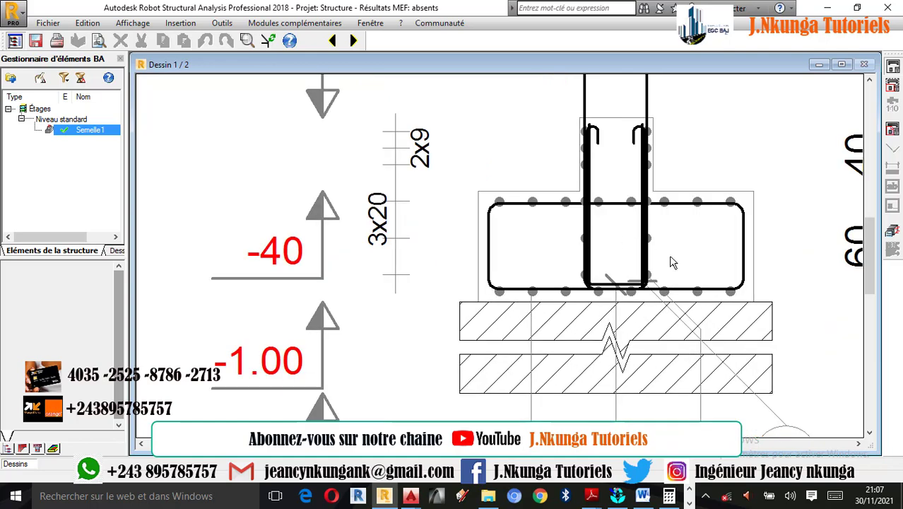
scroll(672, 260, down, 3)
scroll(640, 327, down, 2)
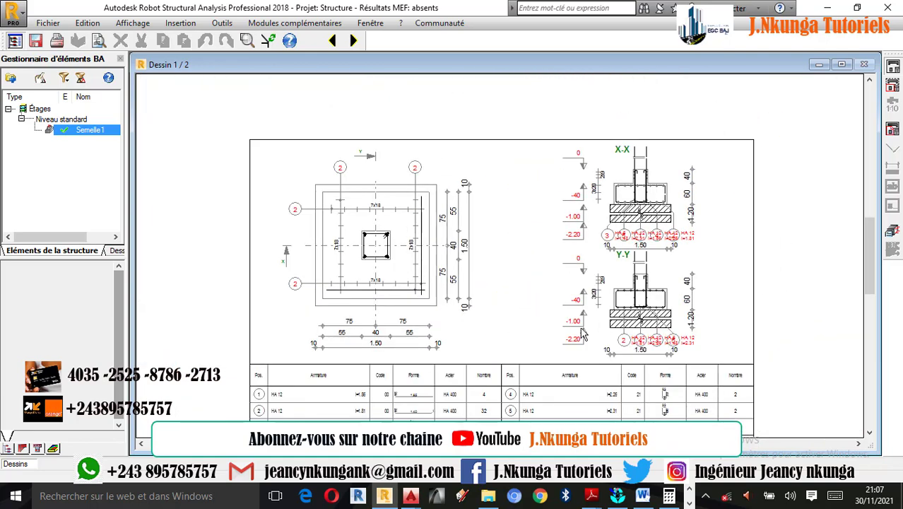
scroll(456, 279, down, 2)
scroll(456, 283, up, 3)
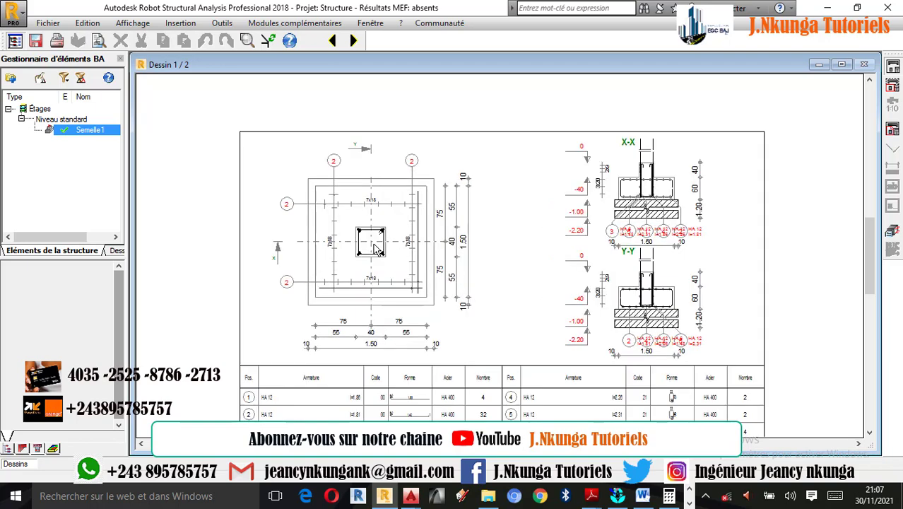
scroll(681, 216, down, 2)
scroll(680, 215, up, 3)
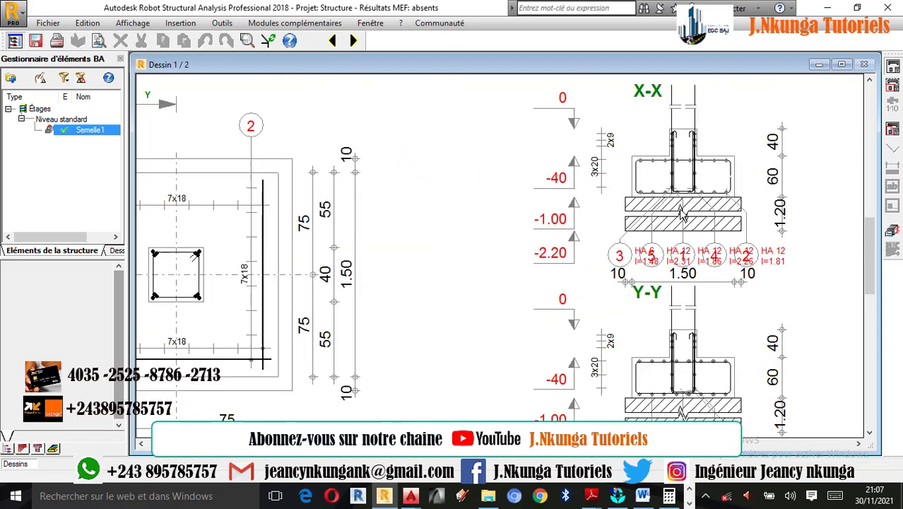
scroll(656, 196, down, 3)
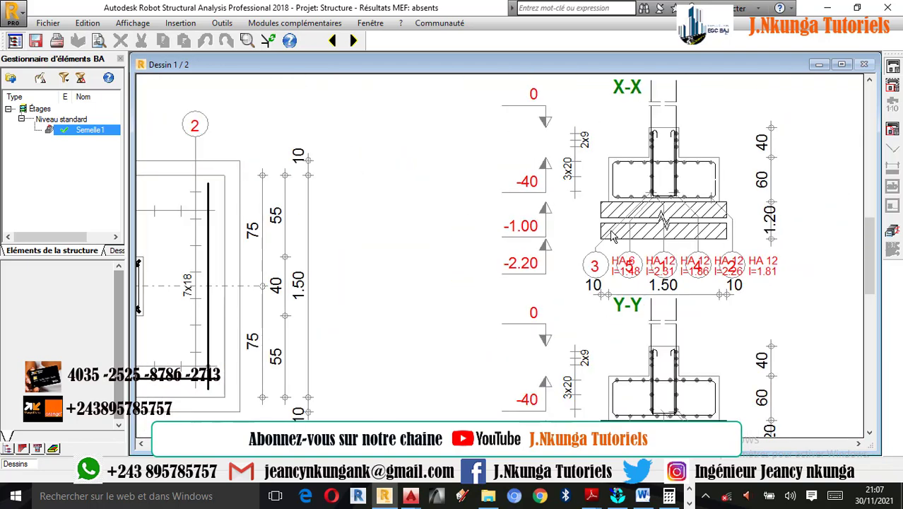
scroll(401, 260, up, 2)
scroll(401, 260, down, 3)
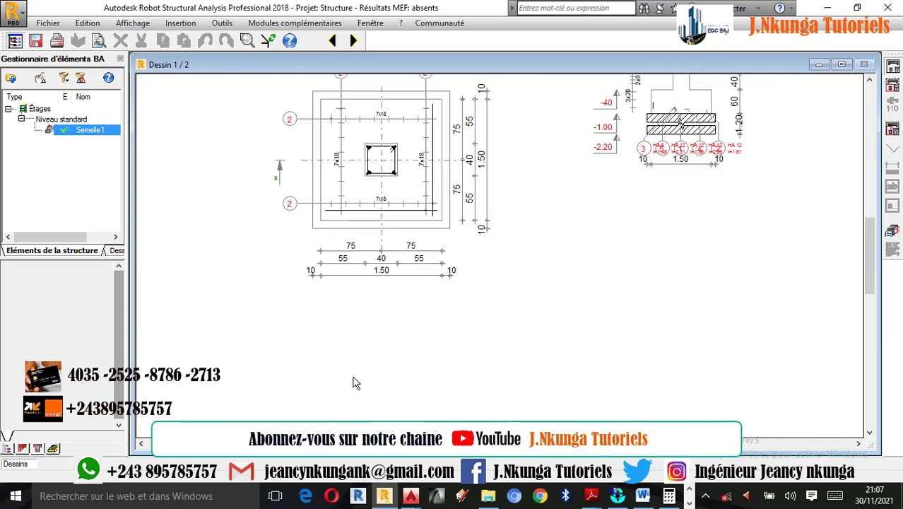
scroll(584, 230, up, 3)
scroll(583, 227, up, 2)
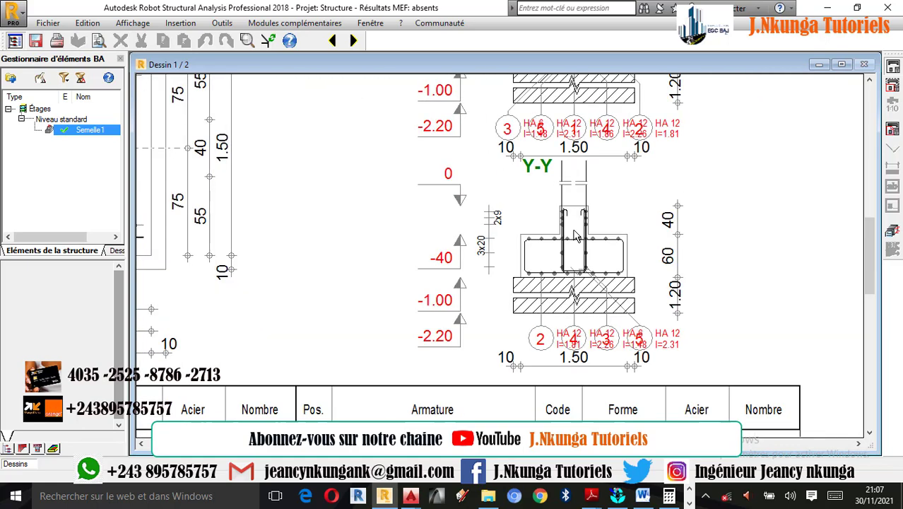
Return to the footing's reinforcement view and examine the hooked upper and lower bars in 3D from different angles
click(895, 233)
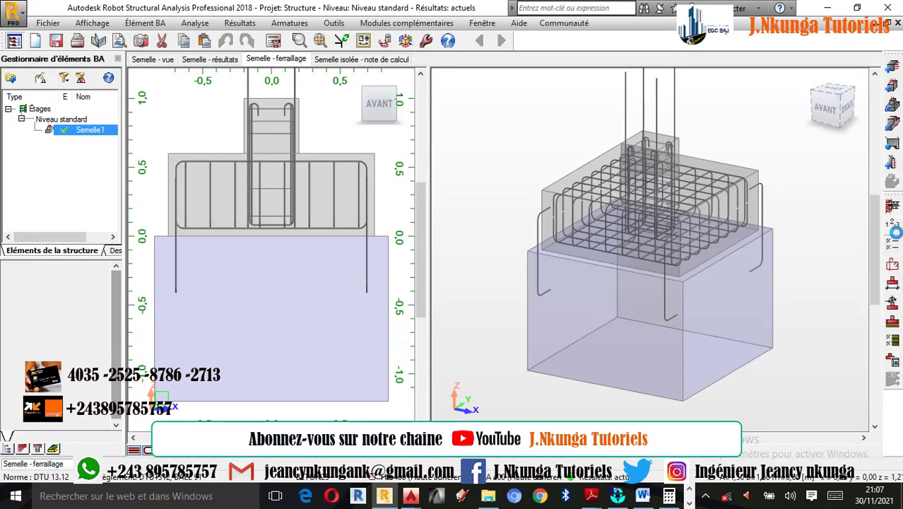
scroll(655, 147, up, 1)
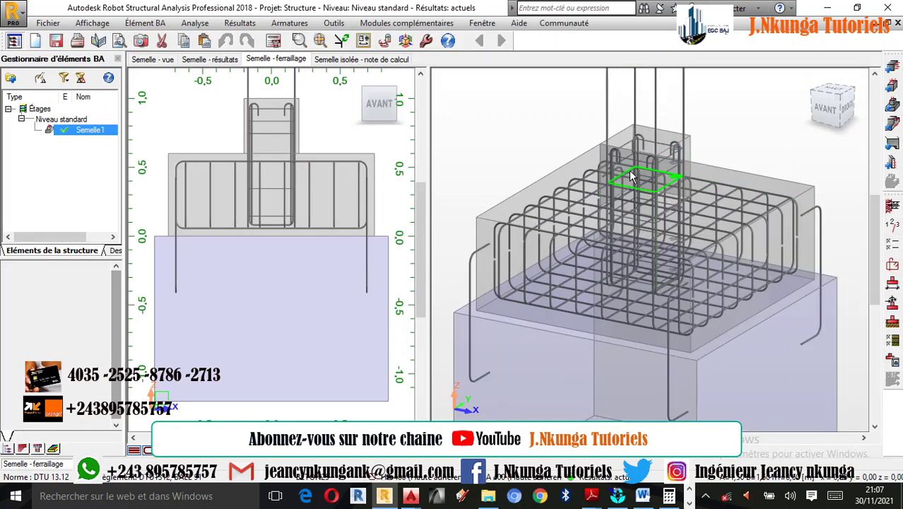
scroll(631, 170, down, 2)
scroll(646, 167, up, 1)
right_click(741, 118)
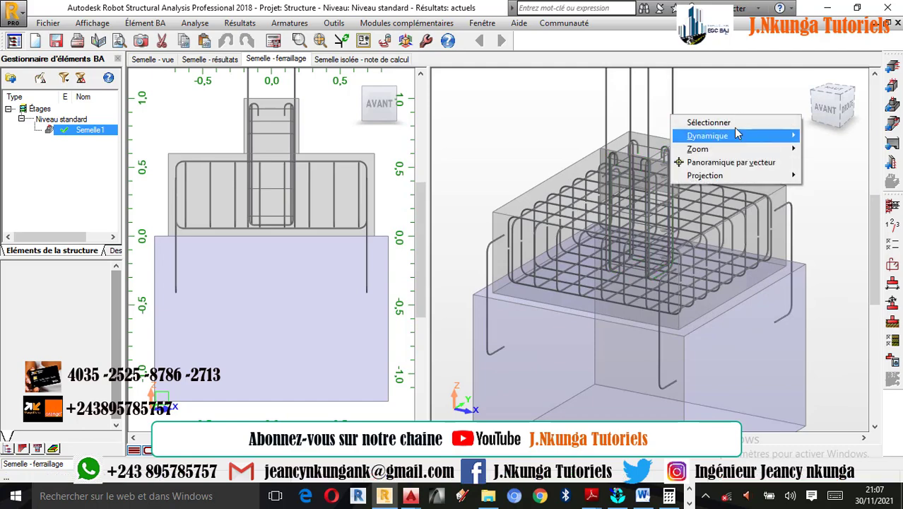
click(806, 81)
click(808, 80)
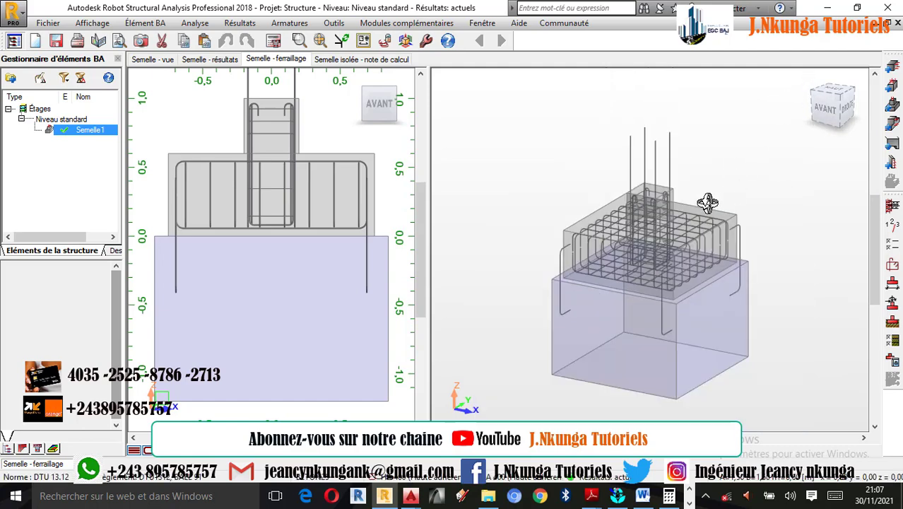
scroll(667, 274, up, 4)
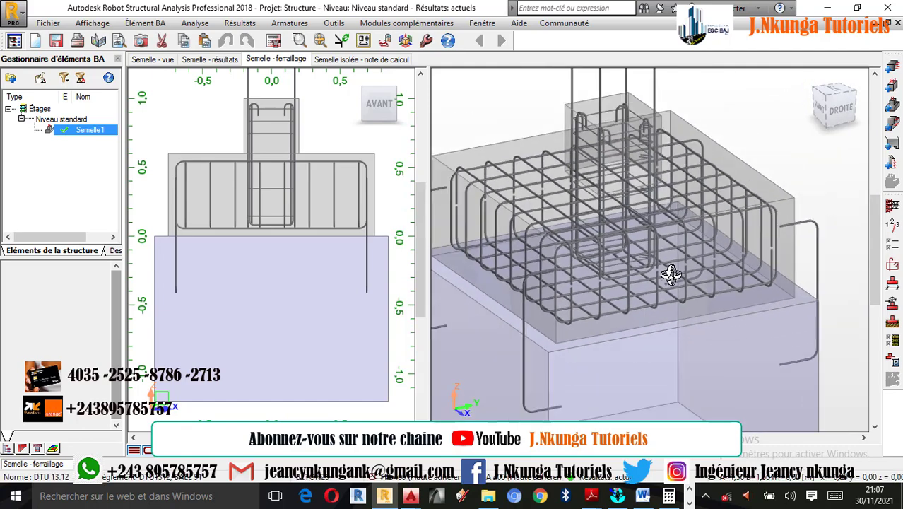
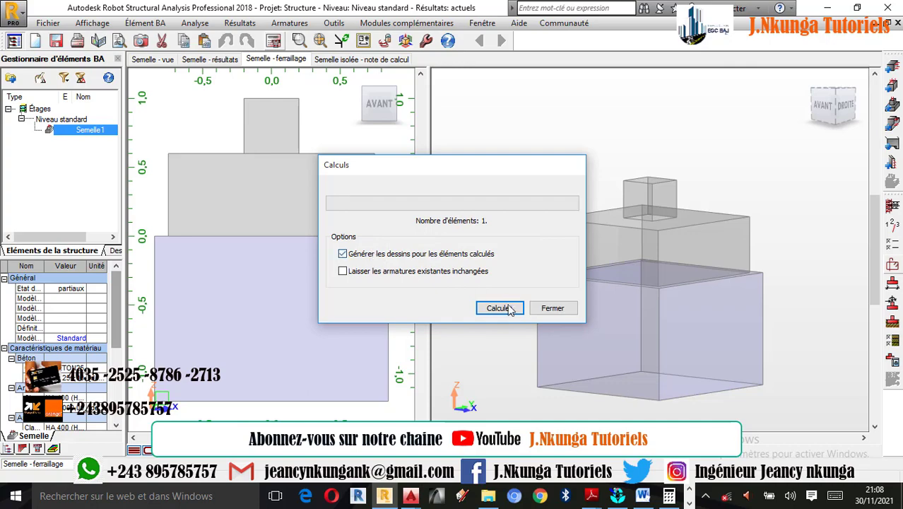
Recalculate the footing with drawings generated for the calculated elements, and inspect the upper and lower bars in the Y-Y section
click(506, 309)
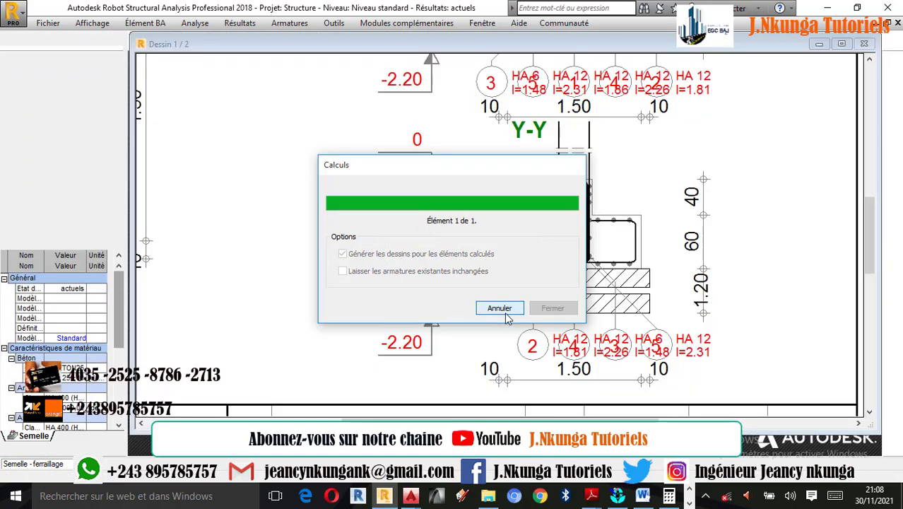
scroll(606, 267, up, 5)
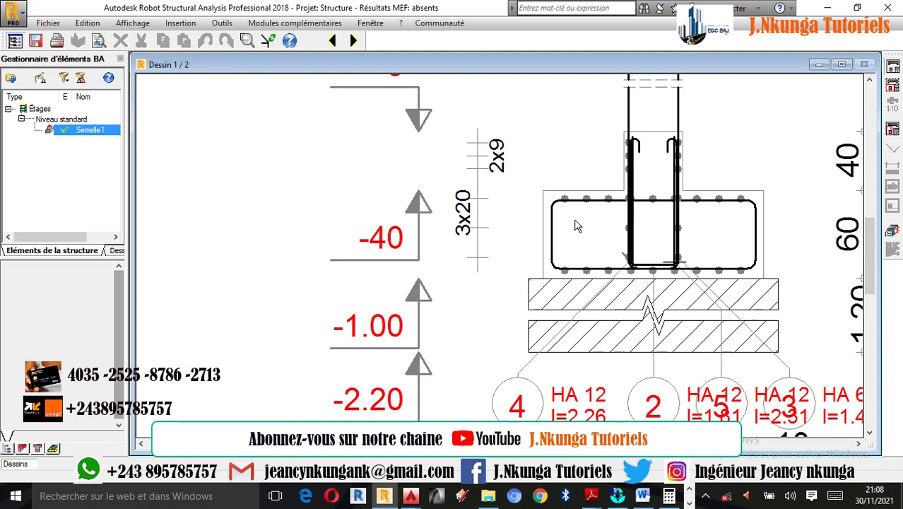
scroll(570, 216, up, 1)
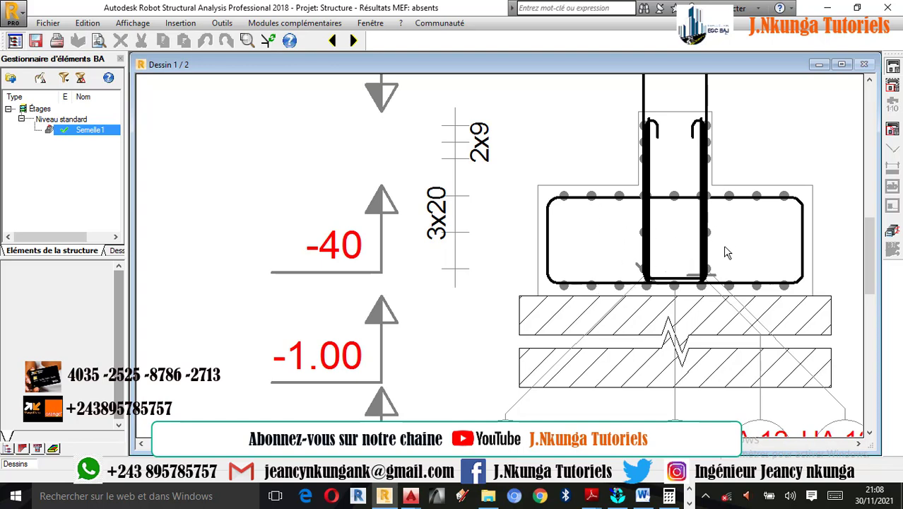
scroll(812, 251, up, 1)
scroll(796, 256, down, 3)
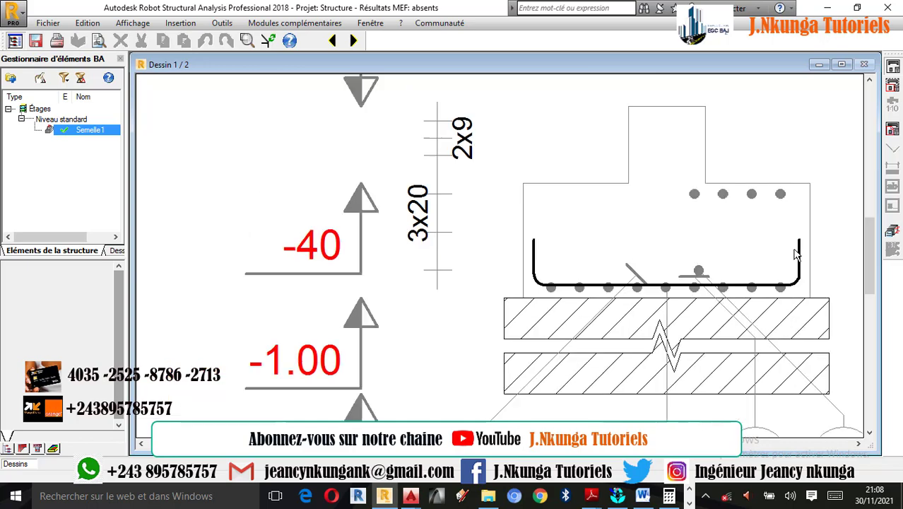
scroll(785, 338, up, 2)
scroll(778, 319, down, 4)
scroll(212, 166, up, 1)
scroll(212, 166, up, 2)
scroll(223, 173, down, 2)
scroll(301, 226, up, 1)
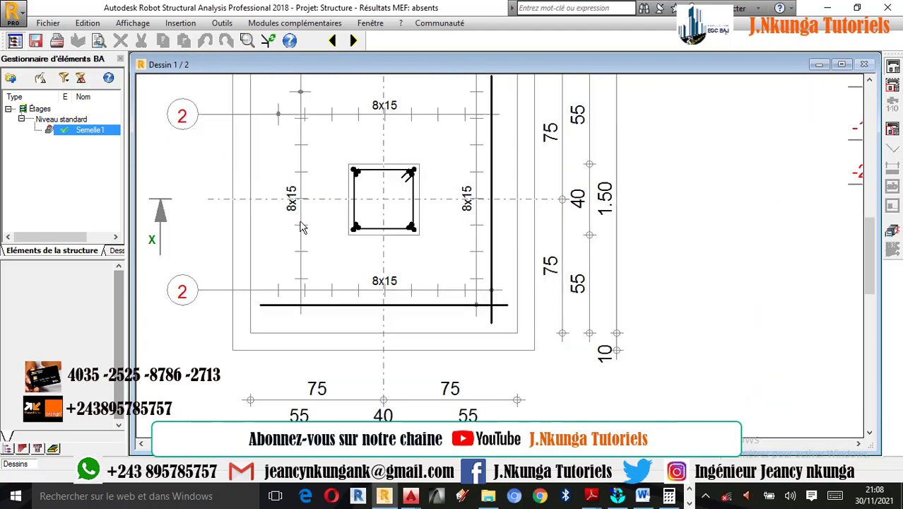
Examine the footing plan, its bar spacings and dimensions, the bar schedule and the sections in the regenerated drawing
scroll(302, 226, down, 3)
scroll(368, 230, up, 1)
scroll(368, 229, down, 1)
scroll(317, 177, up, 3)
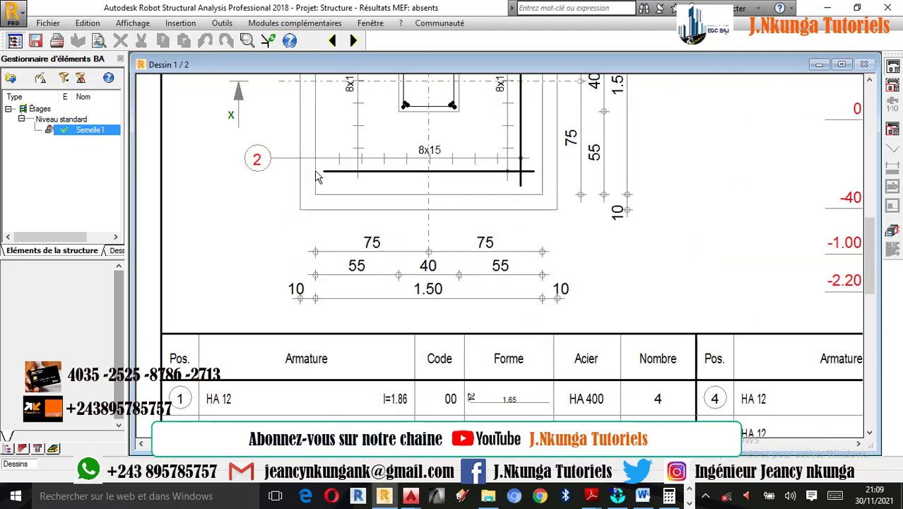
scroll(559, 179, up, 1)
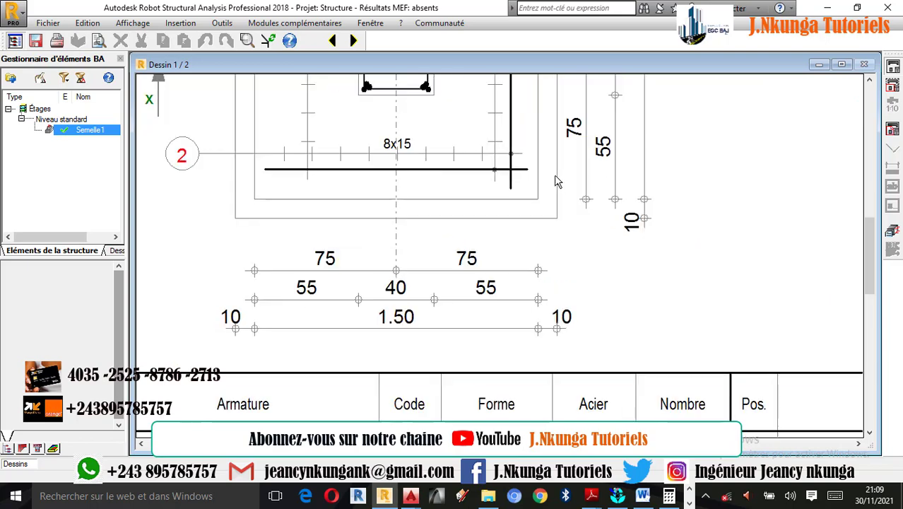
scroll(324, 210, down, 1)
scroll(368, 196, down, 1)
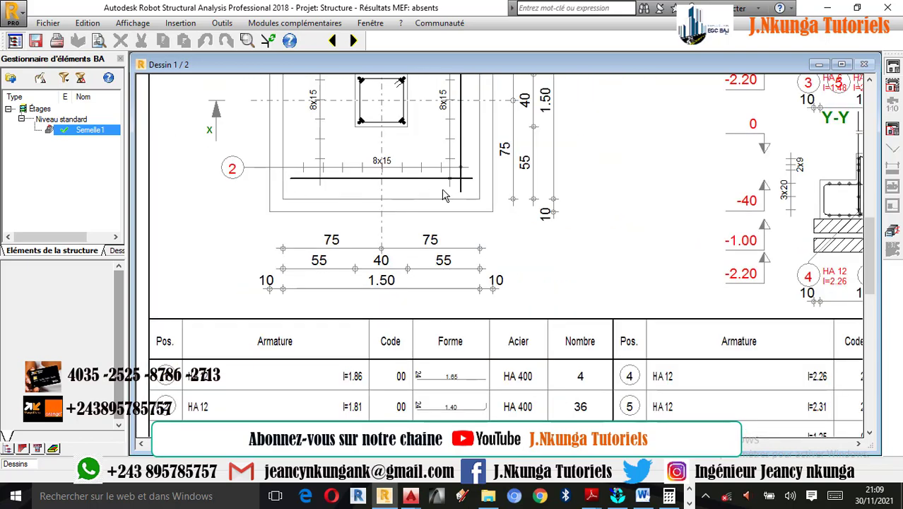
scroll(504, 211, down, 2)
scroll(453, 397, up, 3)
scroll(381, 345, down, 3)
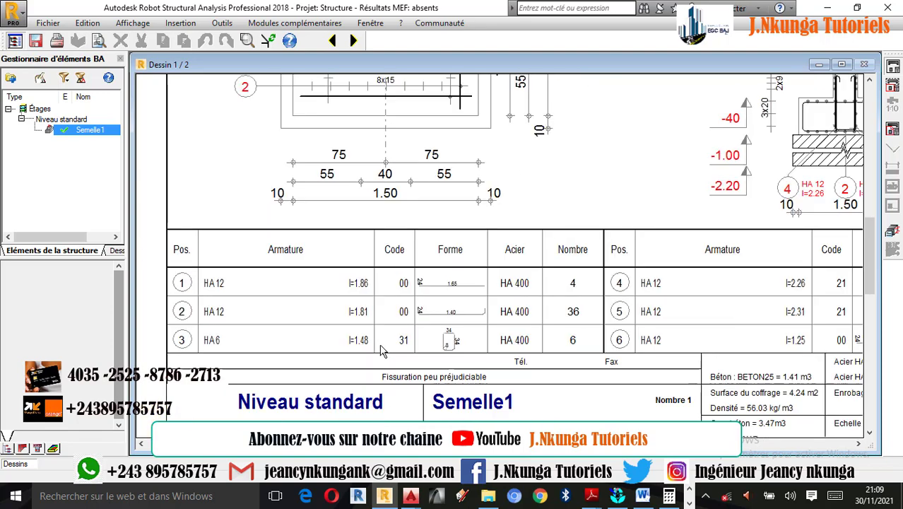
scroll(387, 346, down, 1)
scroll(583, 169, up, 5)
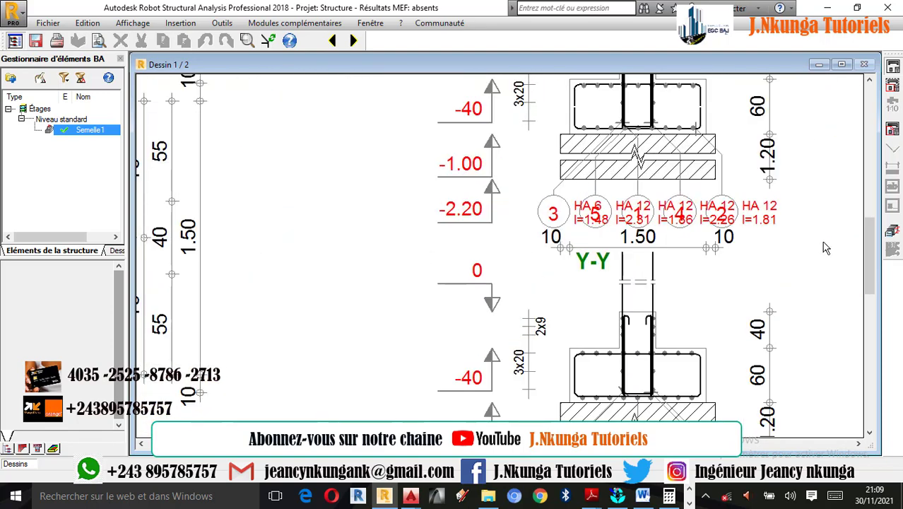
Return to the footing's reinforcement view and examine the closed cage, column bars and seam bars in 3D and from the front
click(893, 231)
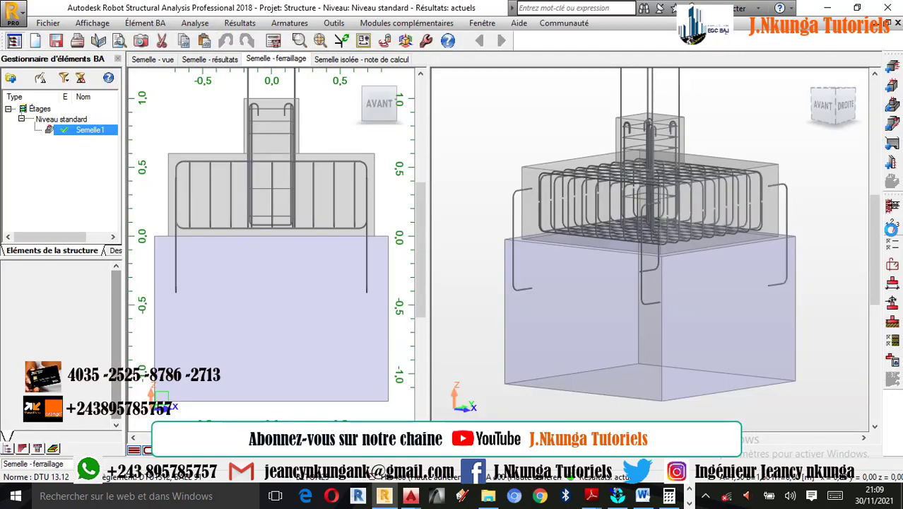
scroll(713, 187, up, 2)
right_click(759, 138)
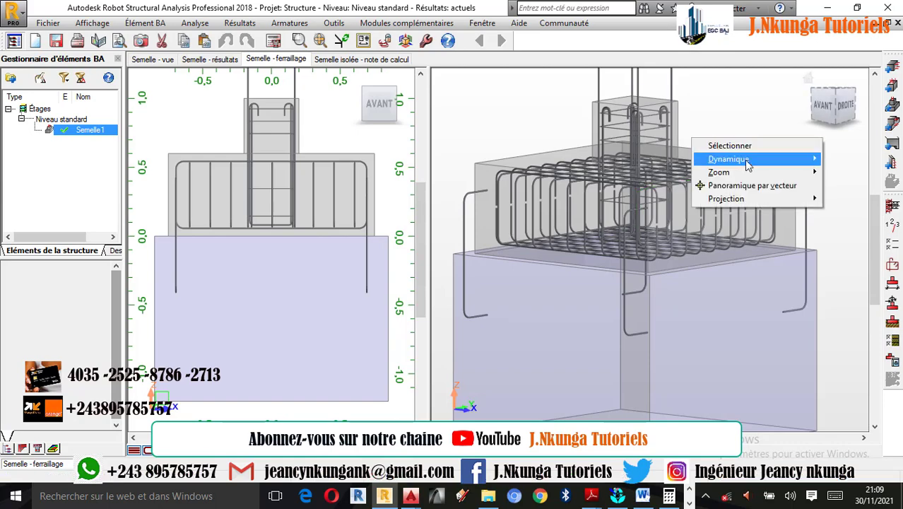
click(808, 79)
click(809, 80)
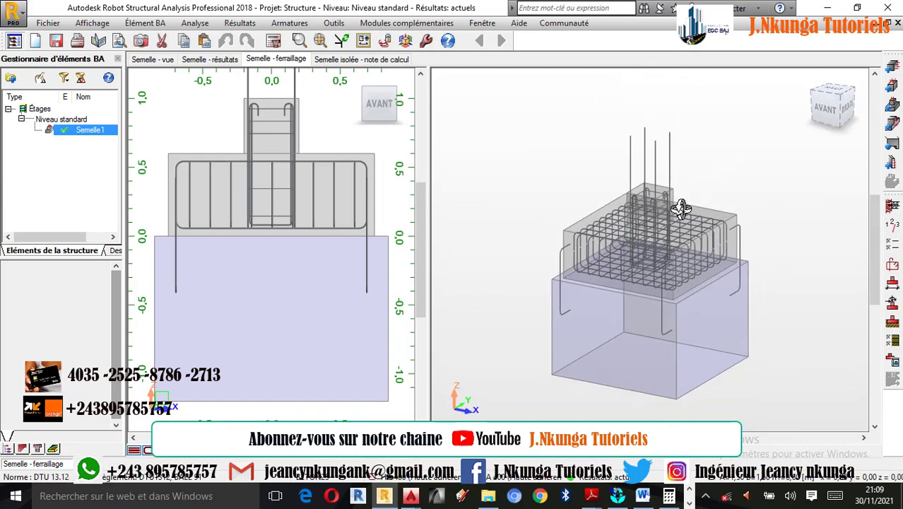
shift+middle_drag(659, 251, 719, 270)
scroll(700, 286, up, 2)
scroll(709, 275, down, 2)
scroll(668, 259, up, 2)
scroll(740, 272, up, 1)
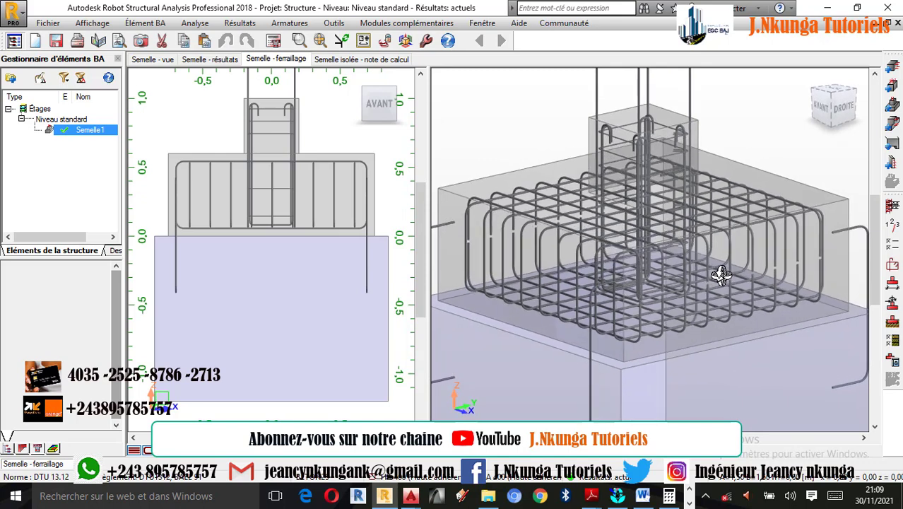
scroll(741, 272, down, 1)
scroll(247, 133, up, 1)
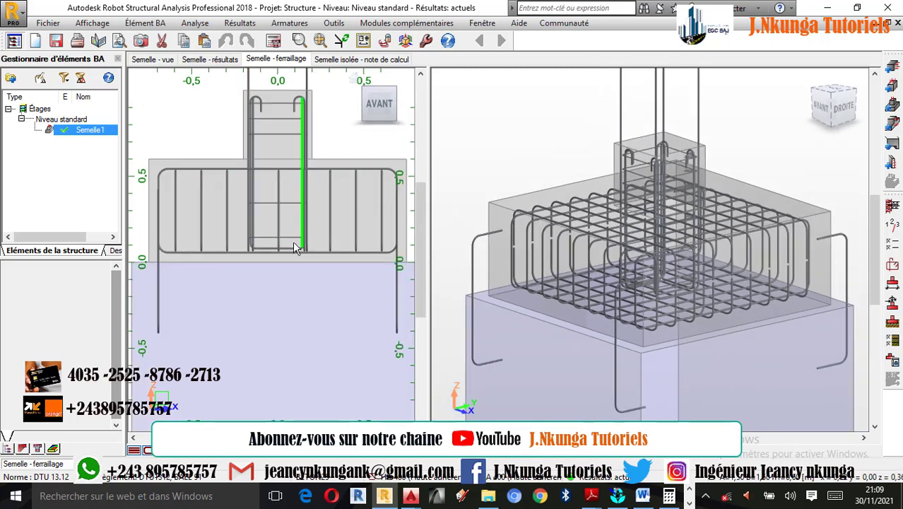
scroll(286, 268, down, 2)
scroll(286, 268, down, 1)
scroll(303, 171, up, 2)
scroll(293, 196, down, 1)
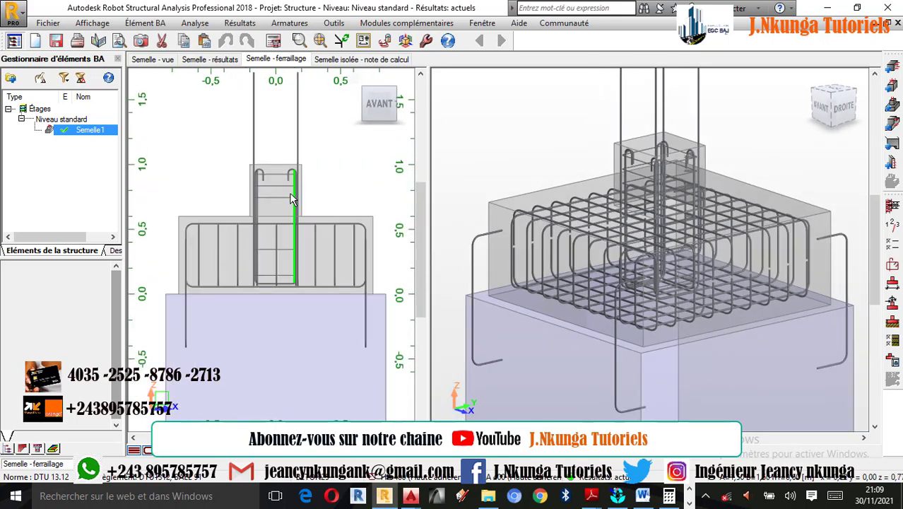
Compare the footing's results for the Semelle - Gros béton and Gros béton - Sol interfaces, including safety coefficients and stress diagrams
click(209, 61)
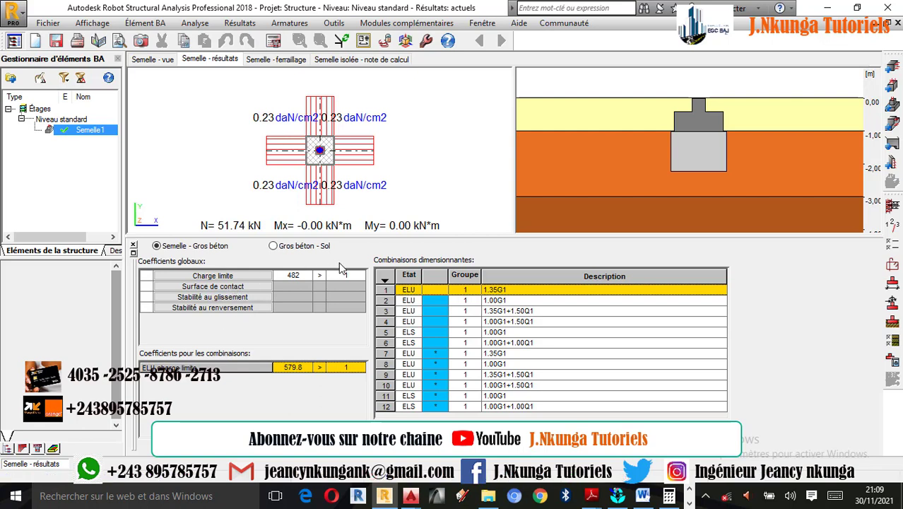
click(274, 246)
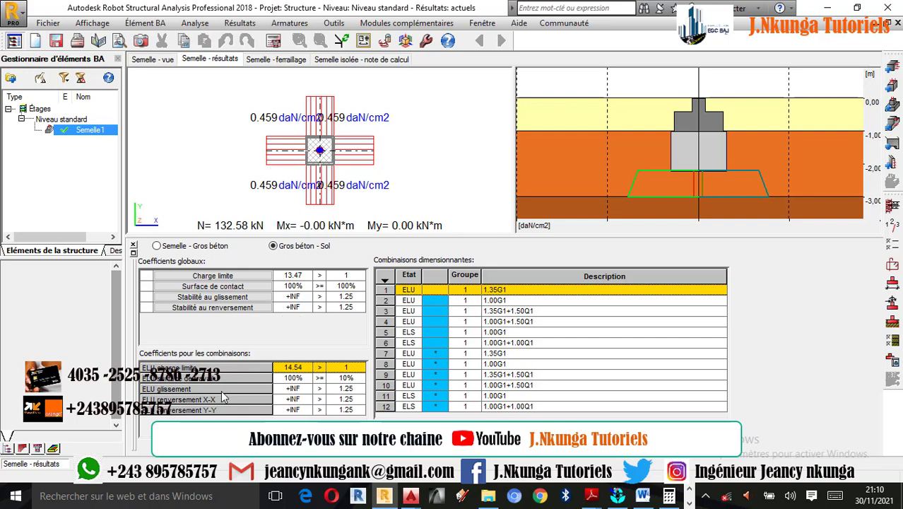
click(175, 246)
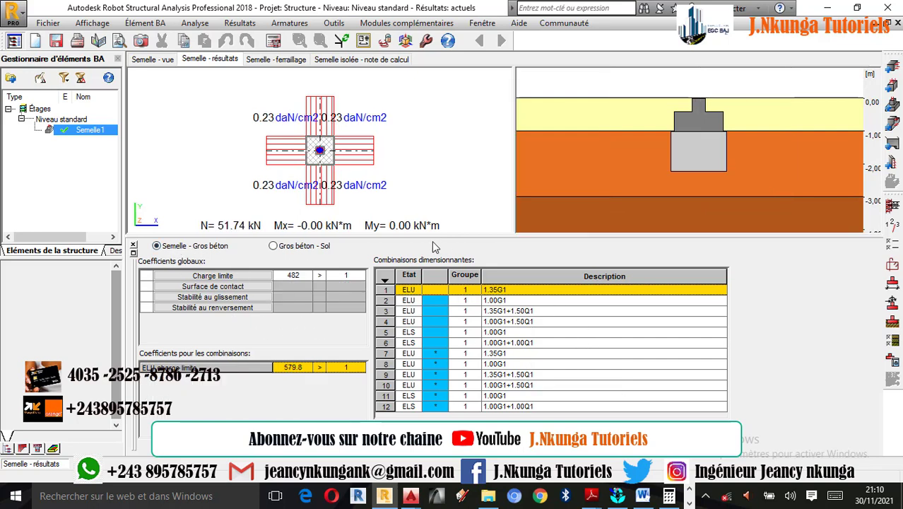
click(303, 246)
drag(701, 185, 685, 174)
click(157, 245)
mouse_move(686, 174)
mouse_down()
mouse_move(683, 154)
mouse_move(683, 166)
mouse_up()
Open the isolated footing's calculation note and review its design codes, geometry, materials, loads and combinations
click(357, 60)
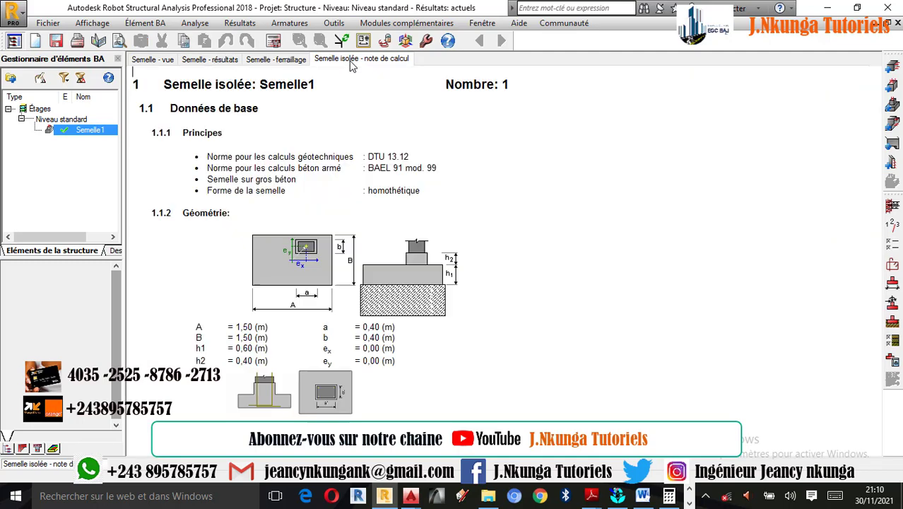
scroll(379, 171, down, 15)
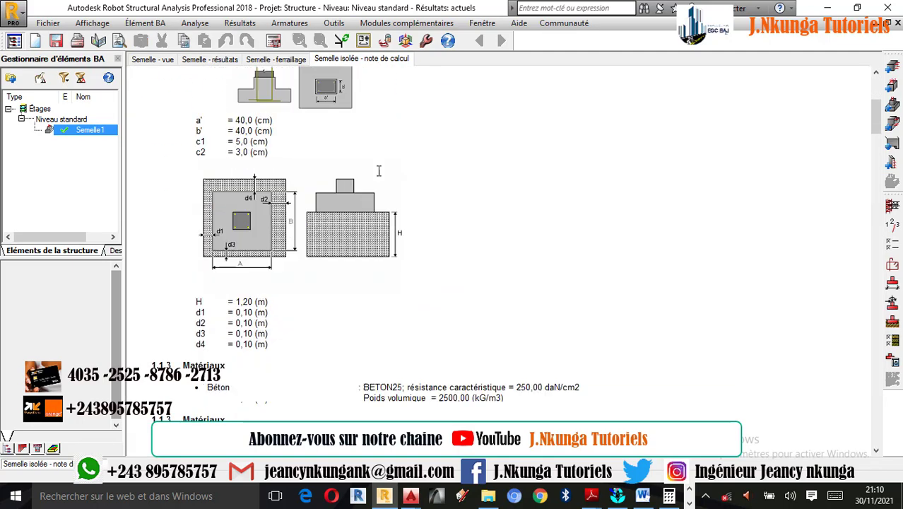
scroll(379, 171, up, 15)
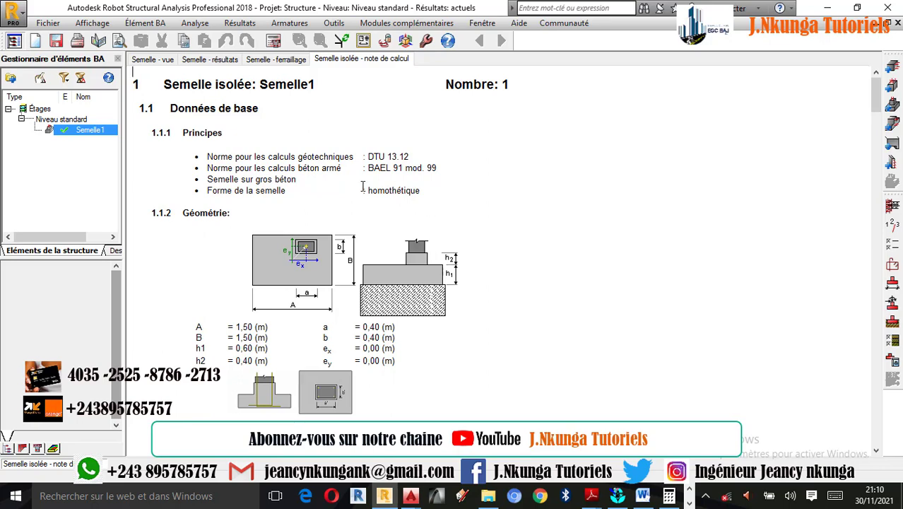
scroll(363, 186, down, 12)
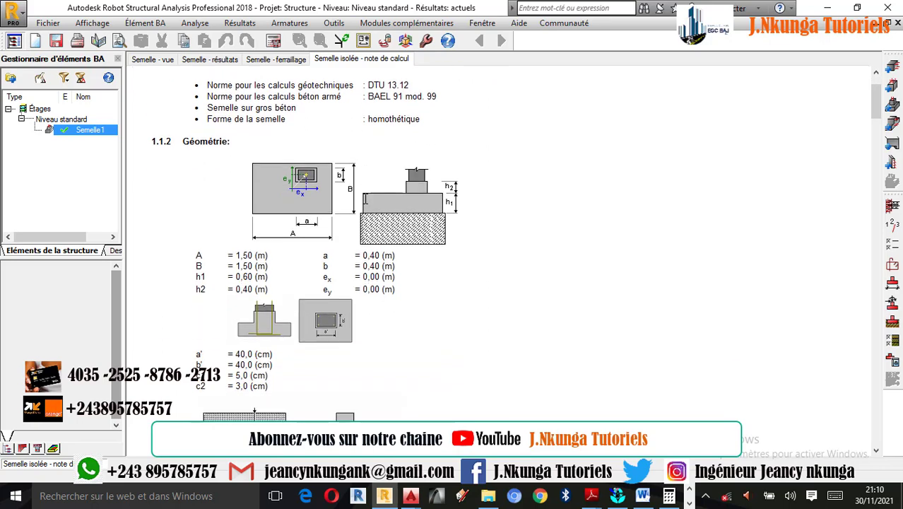
scroll(366, 202, down, 2)
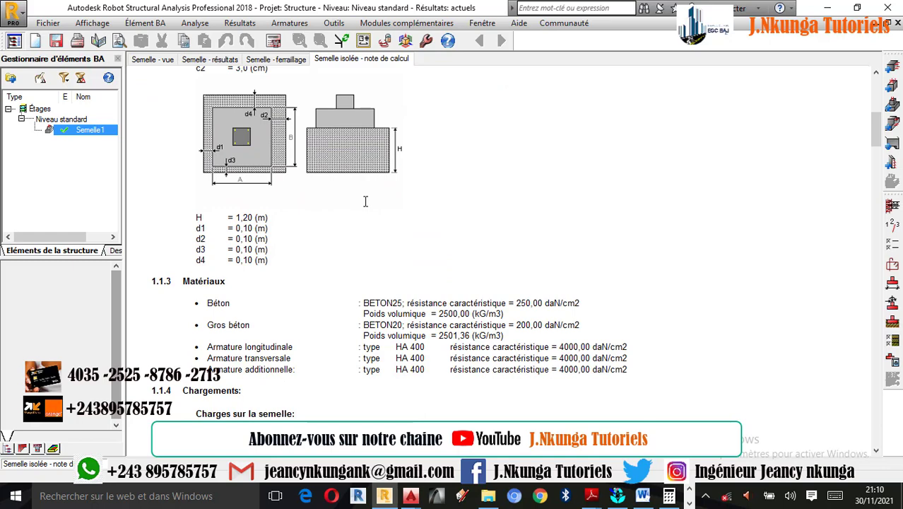
scroll(423, 255, down, 9)
scroll(419, 256, down, 8)
scroll(417, 258, down, 5)
Highlight the calculated soil stress in the geotechnical section and review the soil levels and the properties of each layer
drag(489, 329, 391, 330)
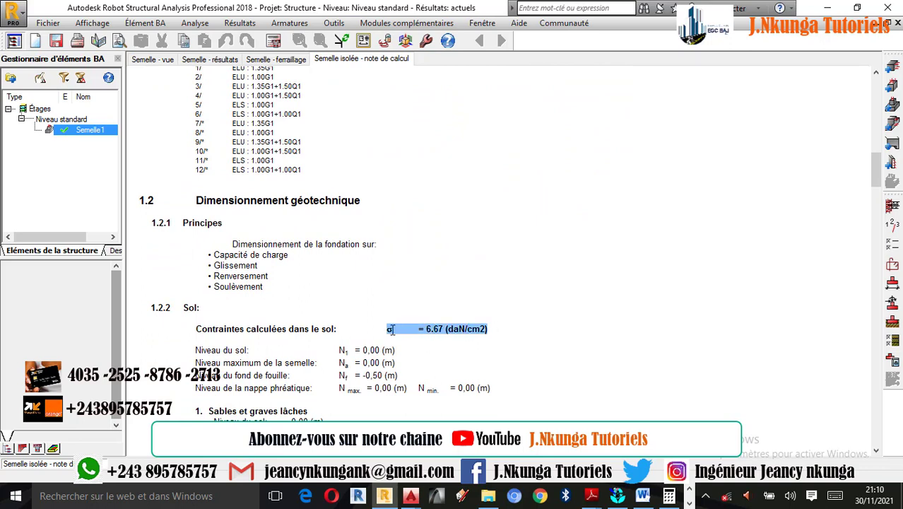
scroll(398, 359, down, 1)
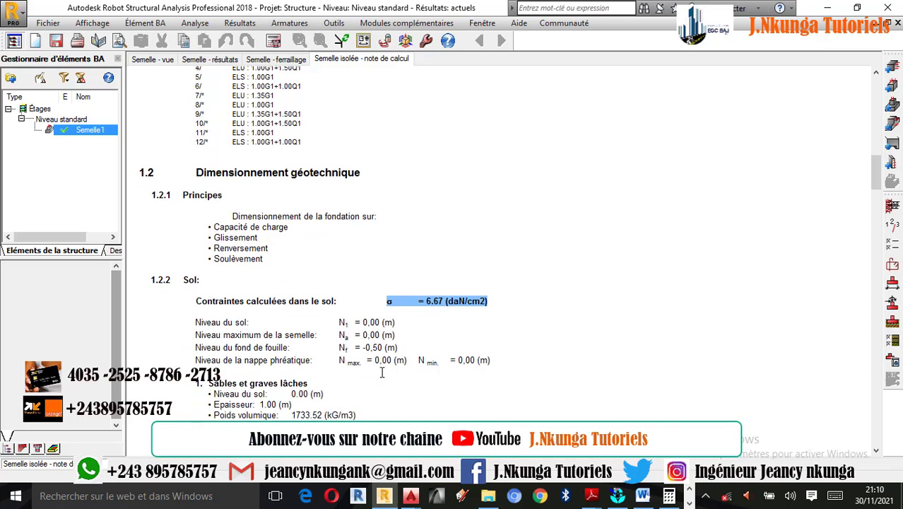
scroll(345, 351, down, 1)
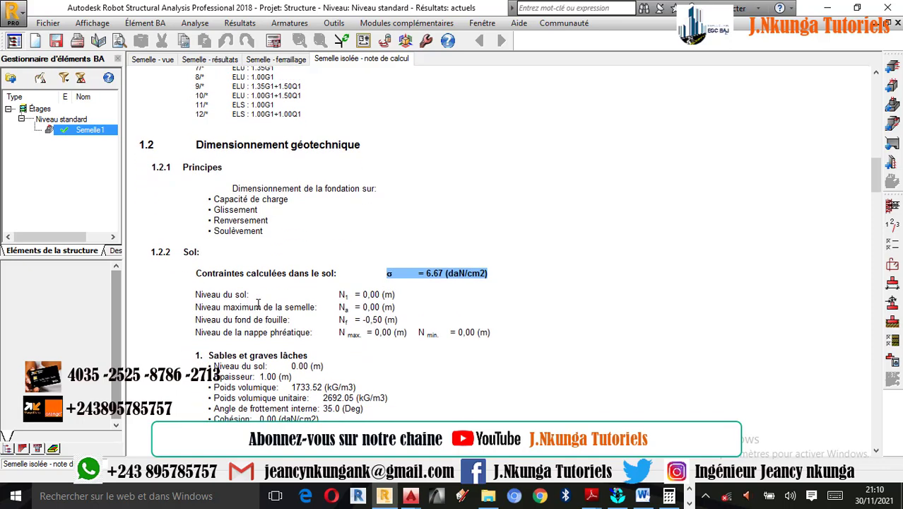
scroll(292, 343, down, 1)
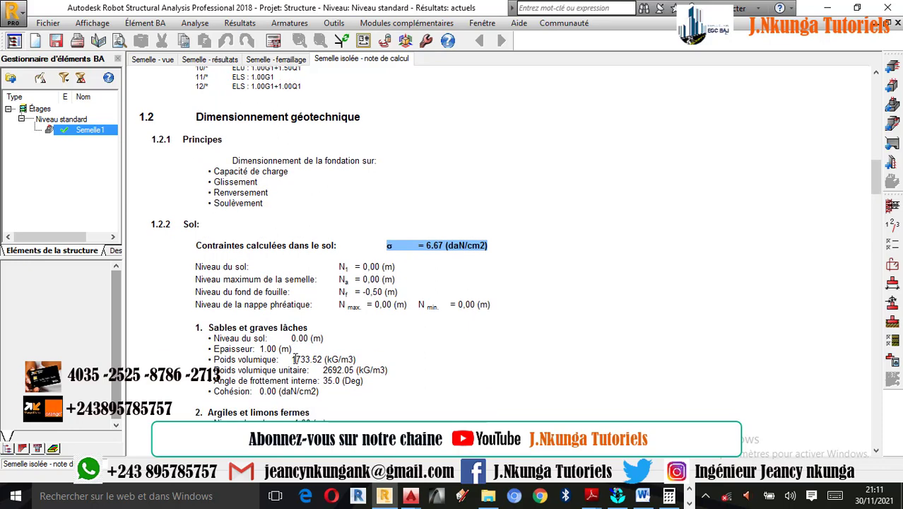
scroll(254, 353, down, 4)
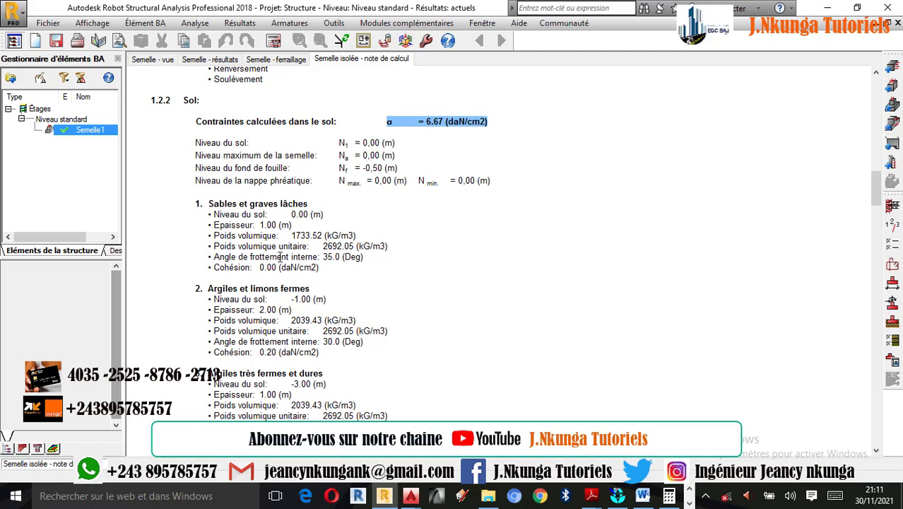
scroll(271, 309, down, 3)
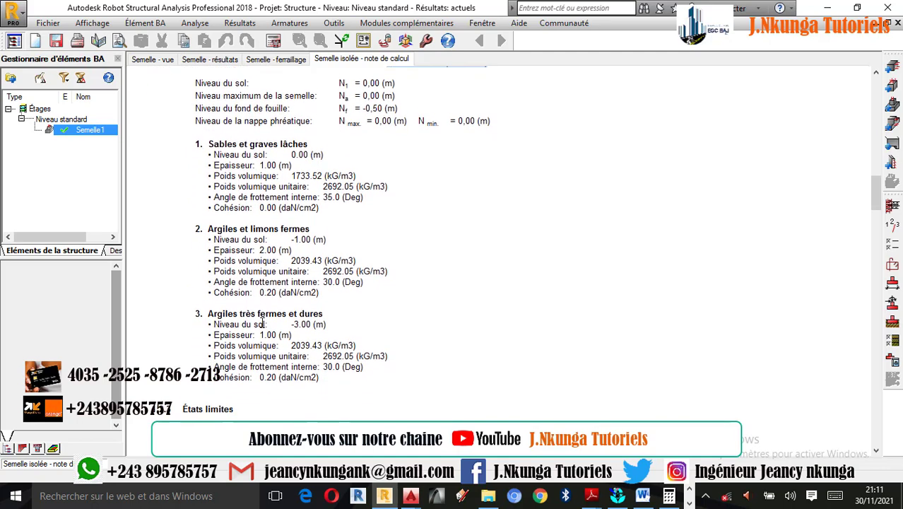
Review the limit state checks for stresses, uplift, sliding and shear, and the theoretical and actual reinforcement in the calculation note
scroll(318, 330, down, 10)
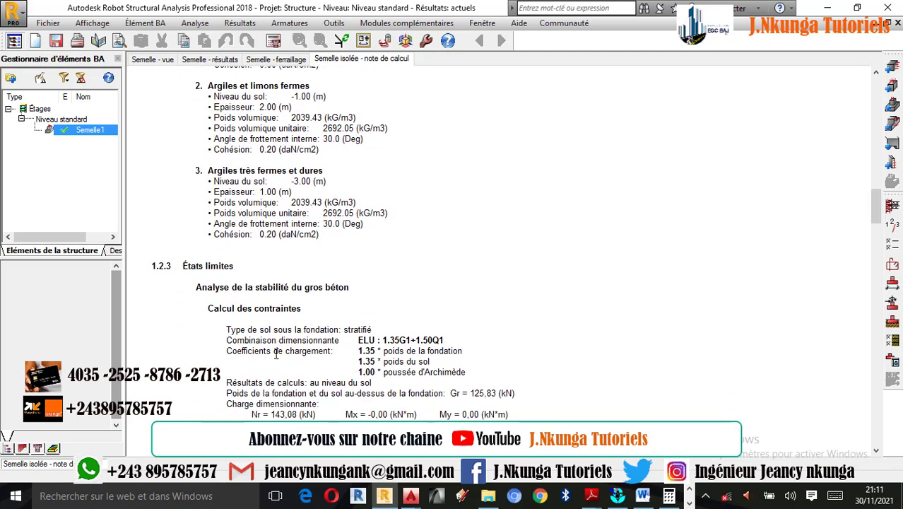
scroll(261, 346, down, 20)
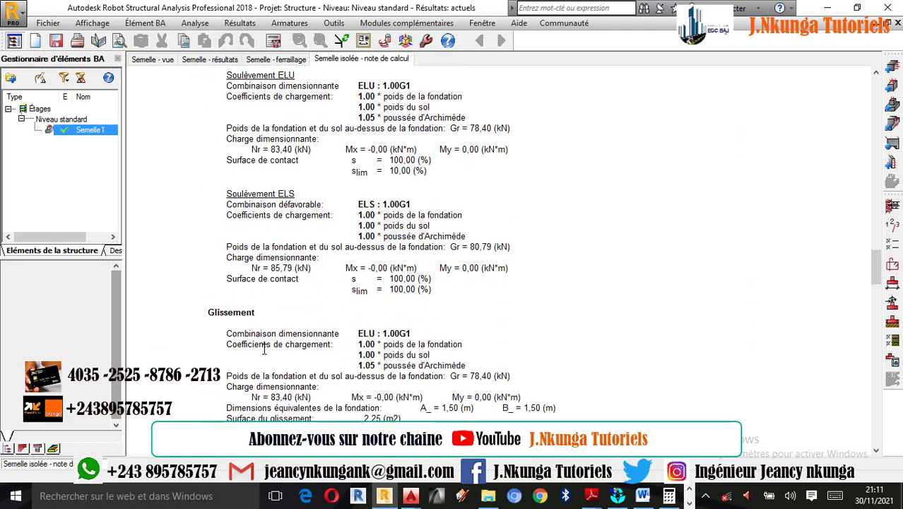
scroll(264, 348, down, 17)
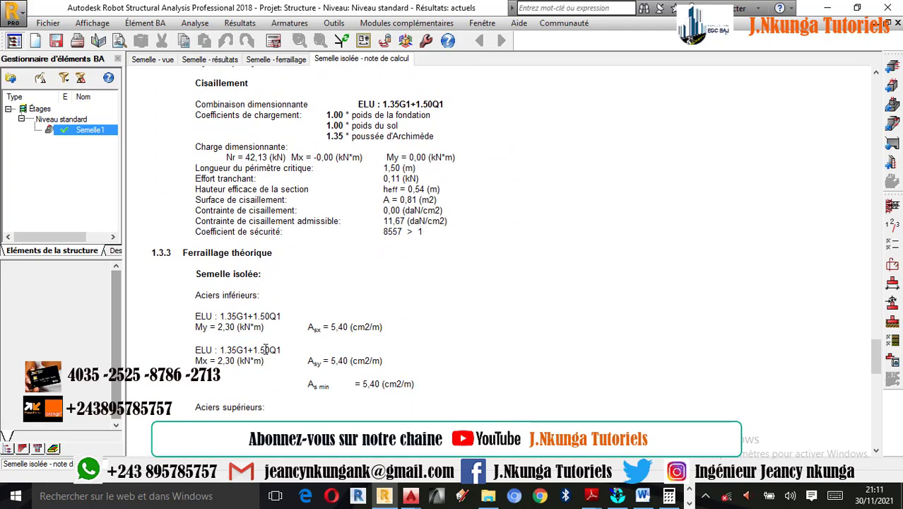
scroll(265, 373, down, 4)
scroll(265, 373, down, 20)
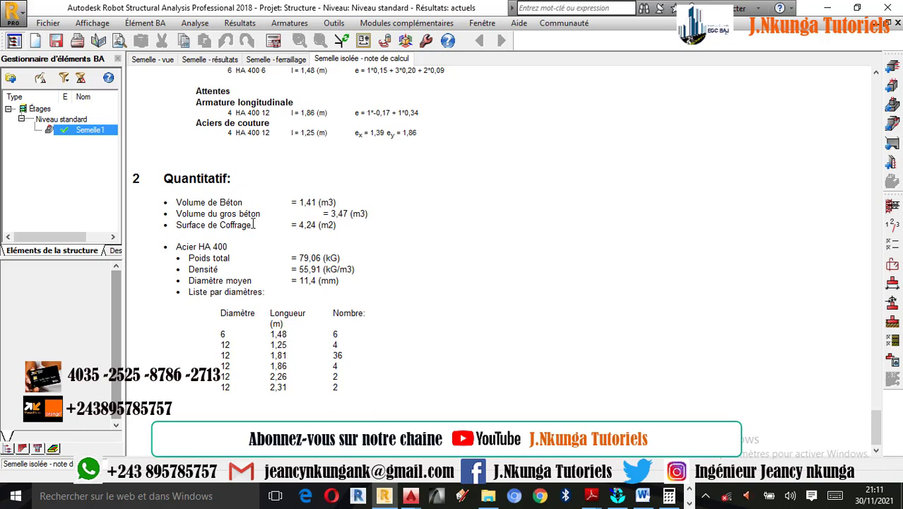
Check the concrete, mass concrete and formwork quantities, and go back to the footing and column shaft reinforcement list
drag(301, 202, 367, 220)
click(356, 228)
scroll(259, 224, up, 5)
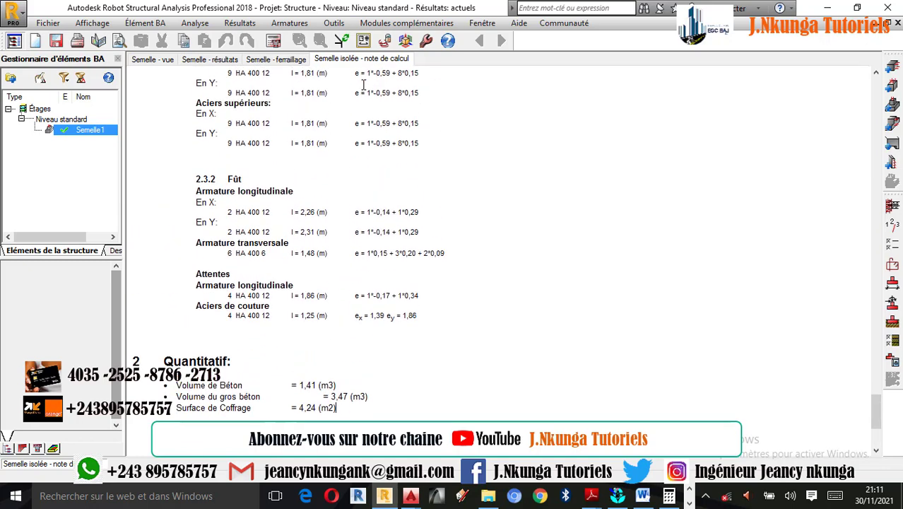
Highlight the concrete volume and the mass concrete volume in the calculation note's quantities section
scroll(299, 189, down, 4)
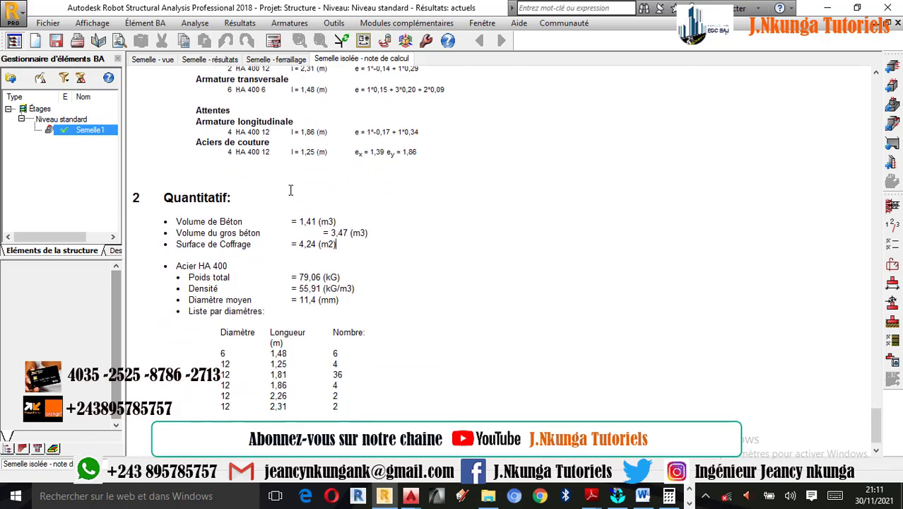
drag(299, 224, 343, 225)
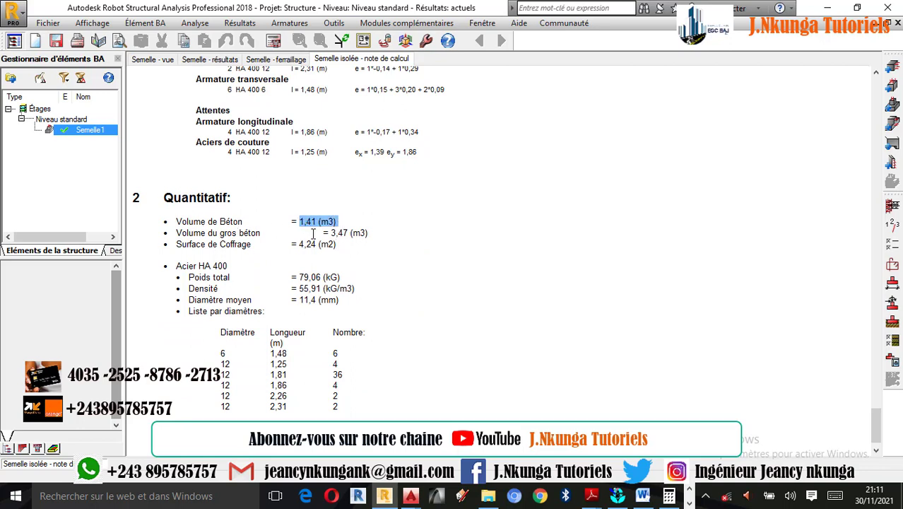
click(329, 233)
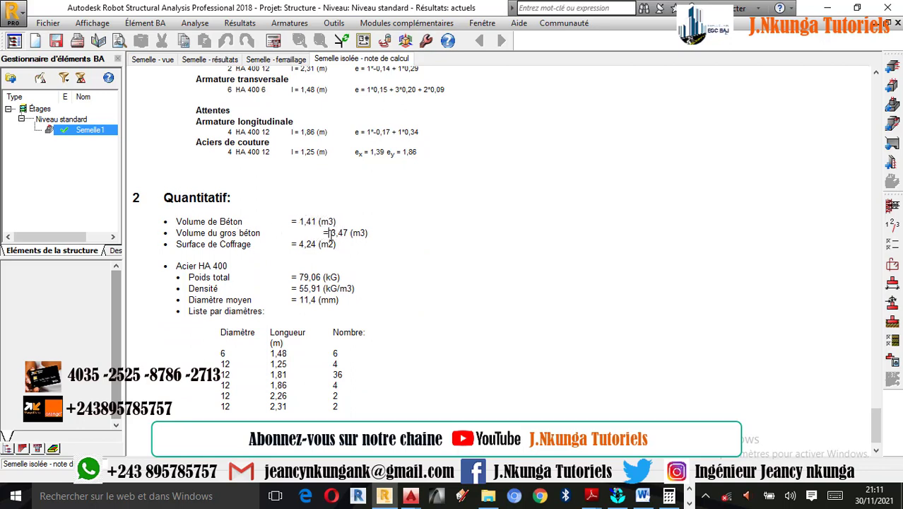
drag(324, 234, 368, 234)
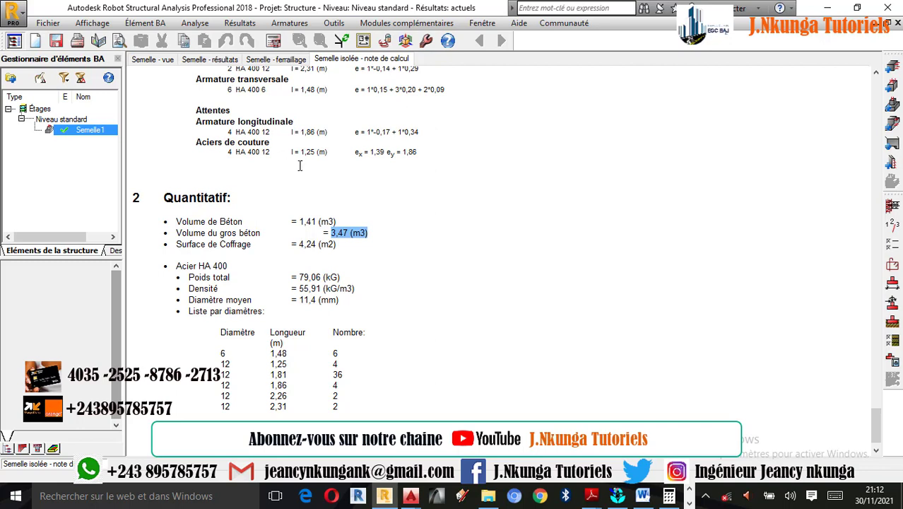
click(335, 23)
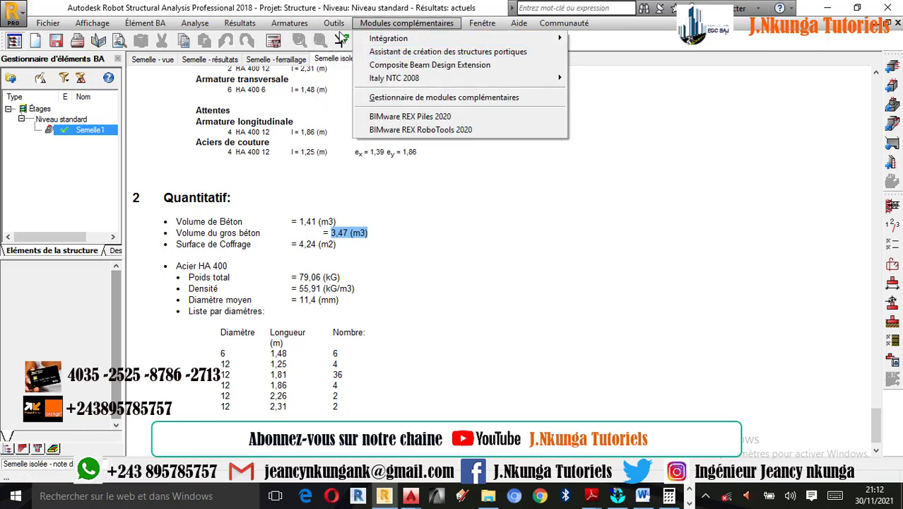
click(448, 253)
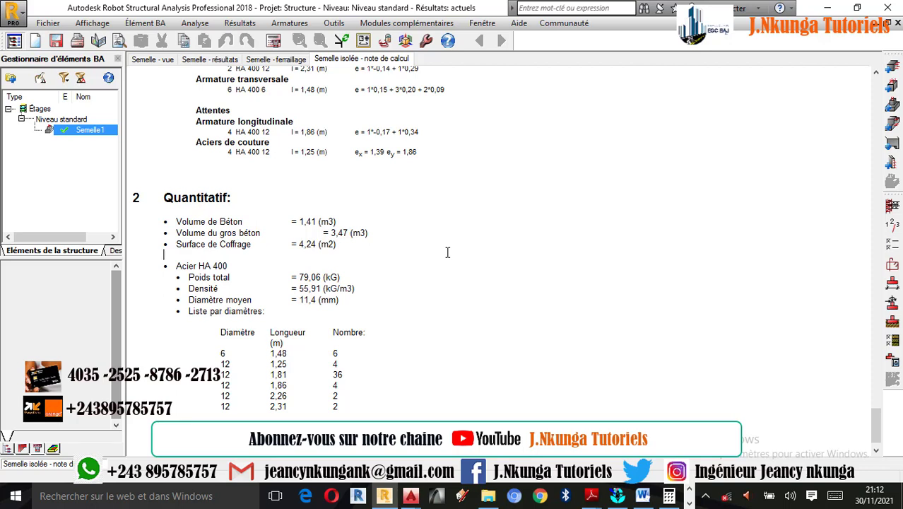
Look back over the stability checks in the note, open the footing's execution drawing to review its sections, and leave it
scroll(307, 282, up, 5)
scroll(306, 282, up, 15)
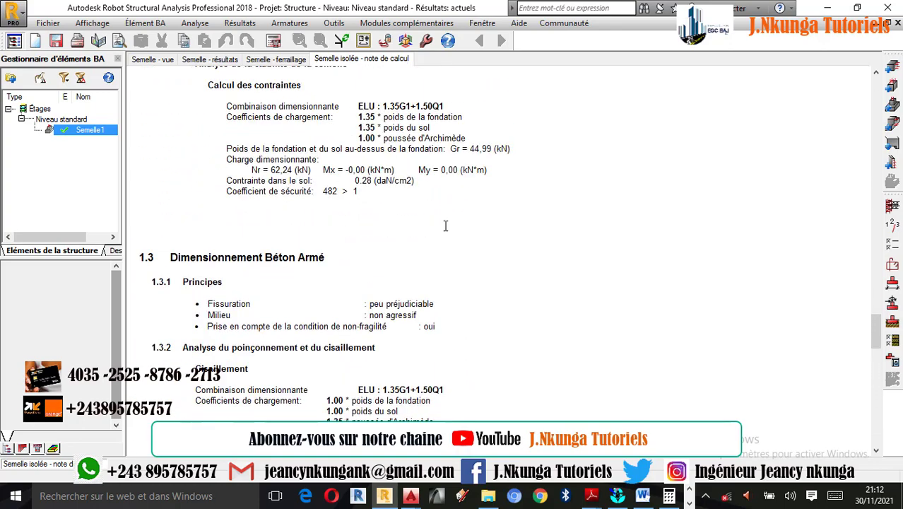
scroll(433, 234, up, 5)
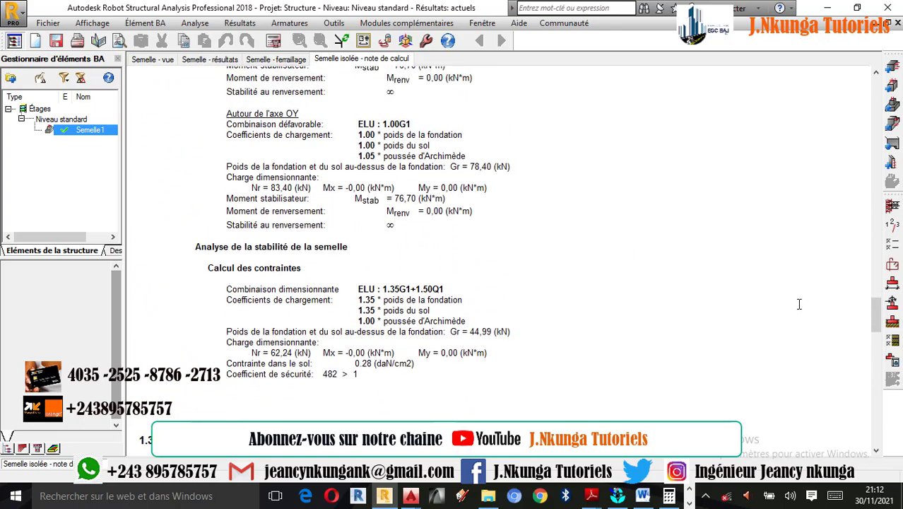
click(885, 361)
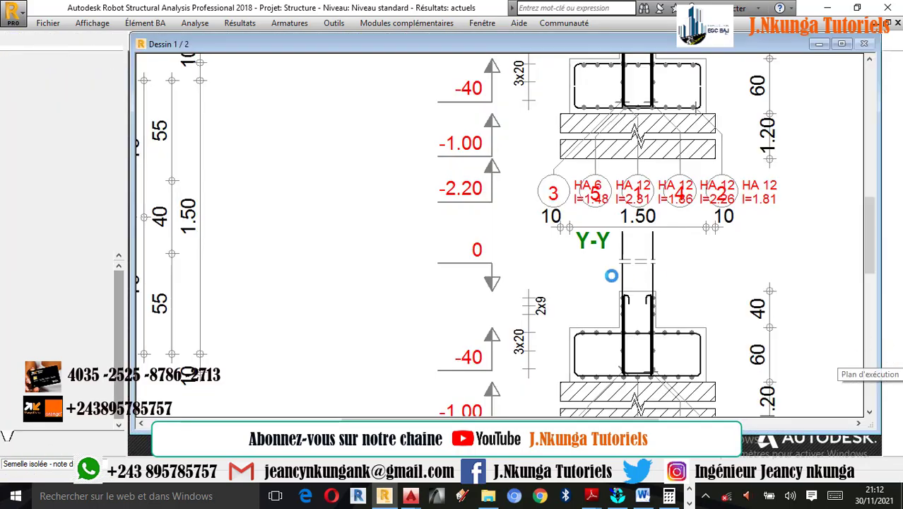
scroll(443, 198, up, 5)
scroll(383, 248, down, 2)
click(895, 235)
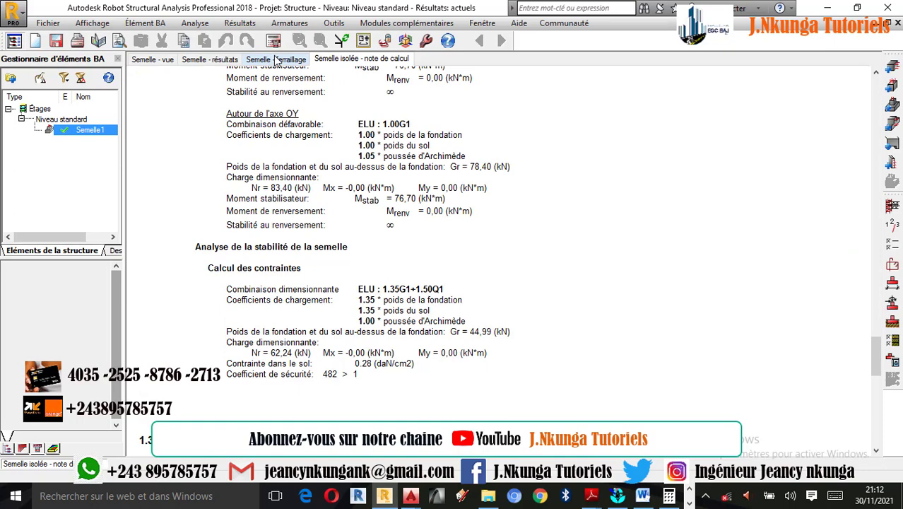
Show the footing's reinforcement view, select the column shaft stirrups to inspect them in the 3D cage, and clear the selection
click(277, 61)
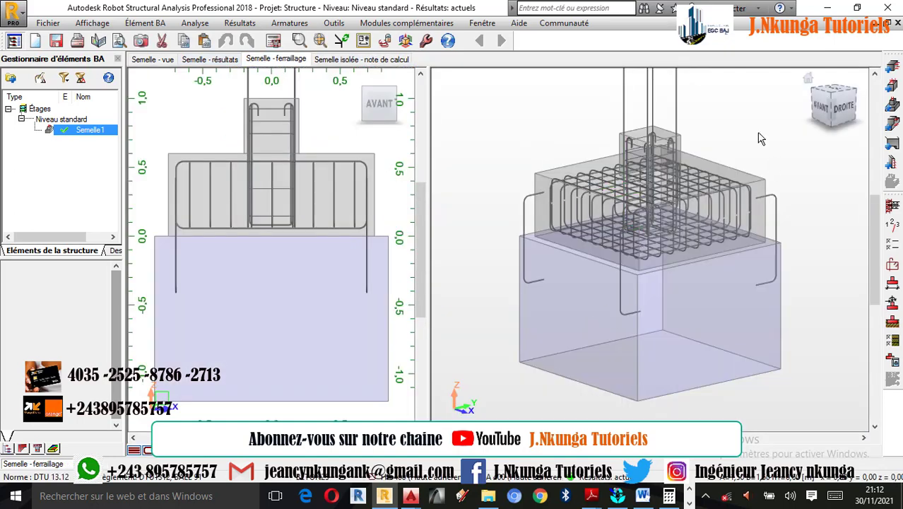
click(642, 155)
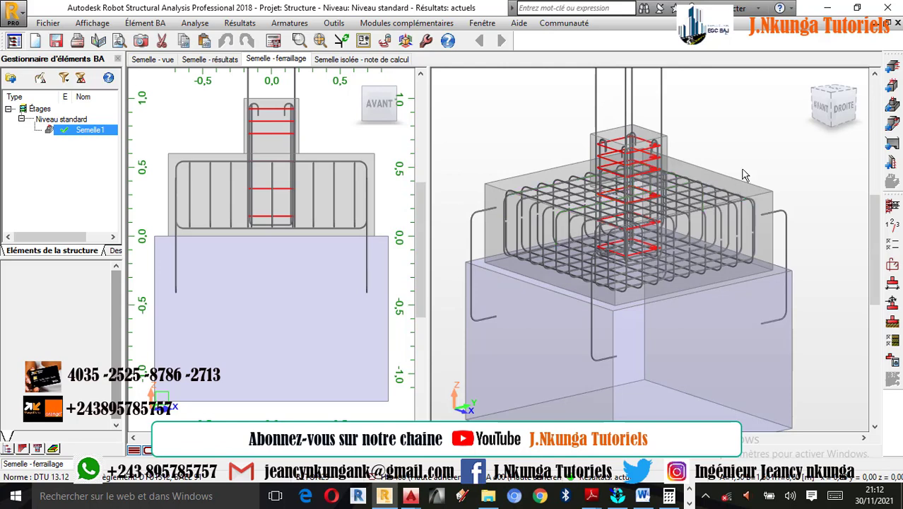
click(758, 181)
scroll(744, 279, down, 1)
scroll(685, 182, up, 1)
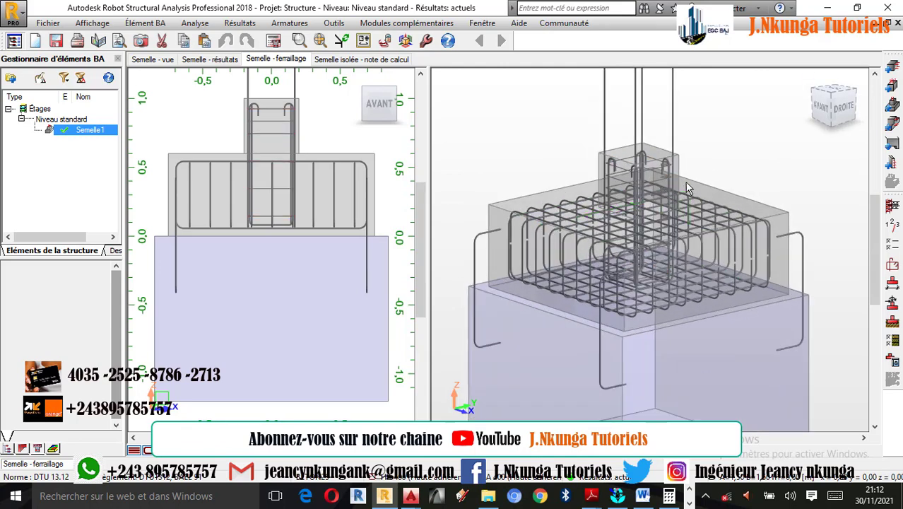